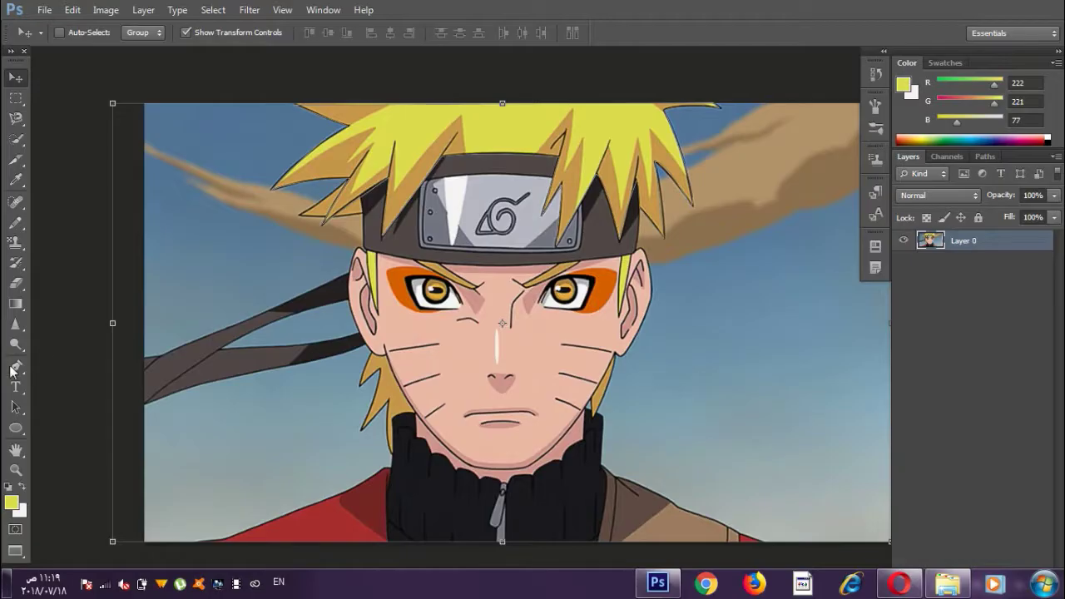
Step: Trace the left and top edges of the spiky hair with Pen anchor points
click(456, 137)
click(382, 236)
click(391, 178)
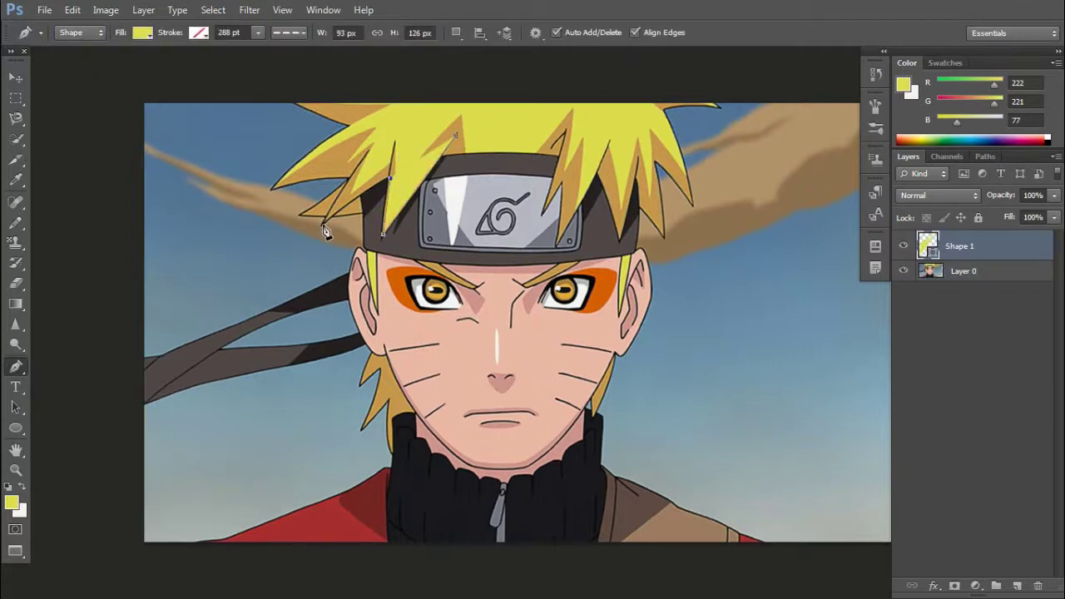
click(348, 185)
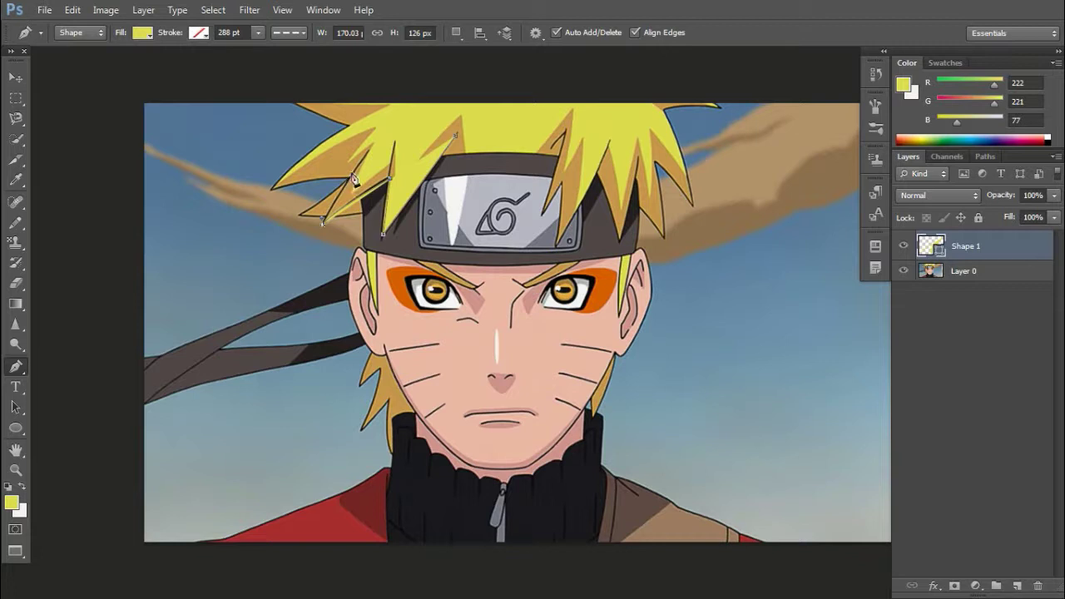
click(275, 189)
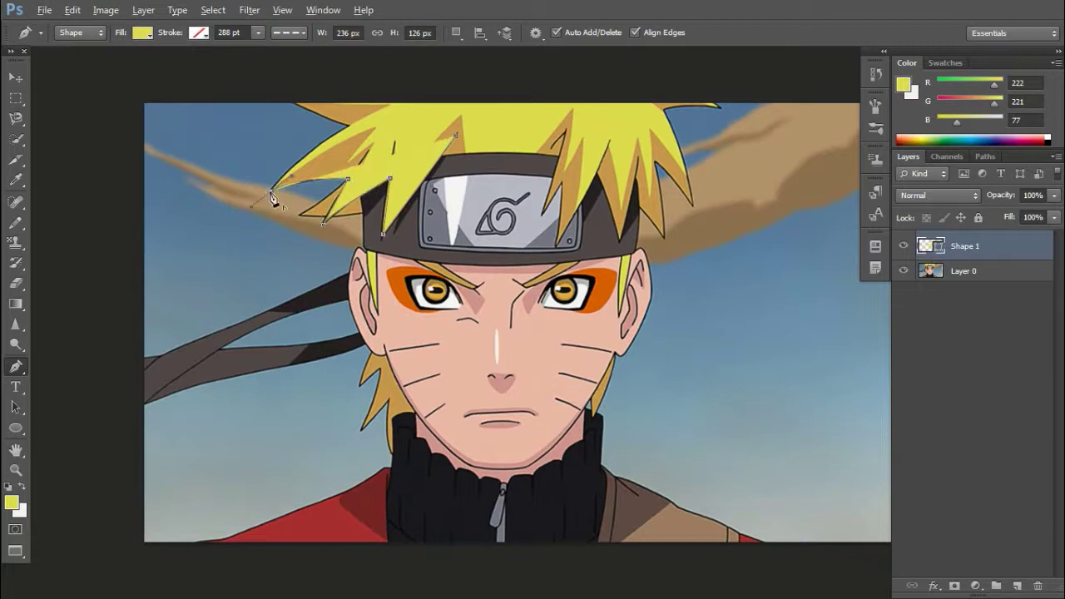
click(346, 125)
click(293, 103)
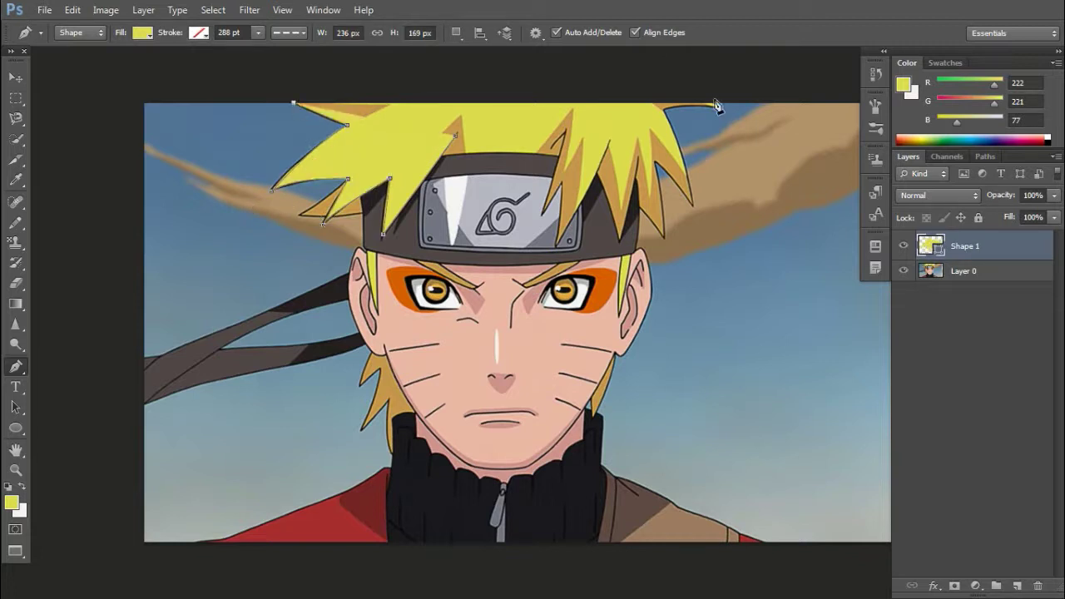
click(714, 106)
click(664, 111)
Step: Drop the shape to 0% opacity and trace the right hair spikes down to the headband
drag(1055, 194, 991, 214)
drag(694, 212, 698, 214)
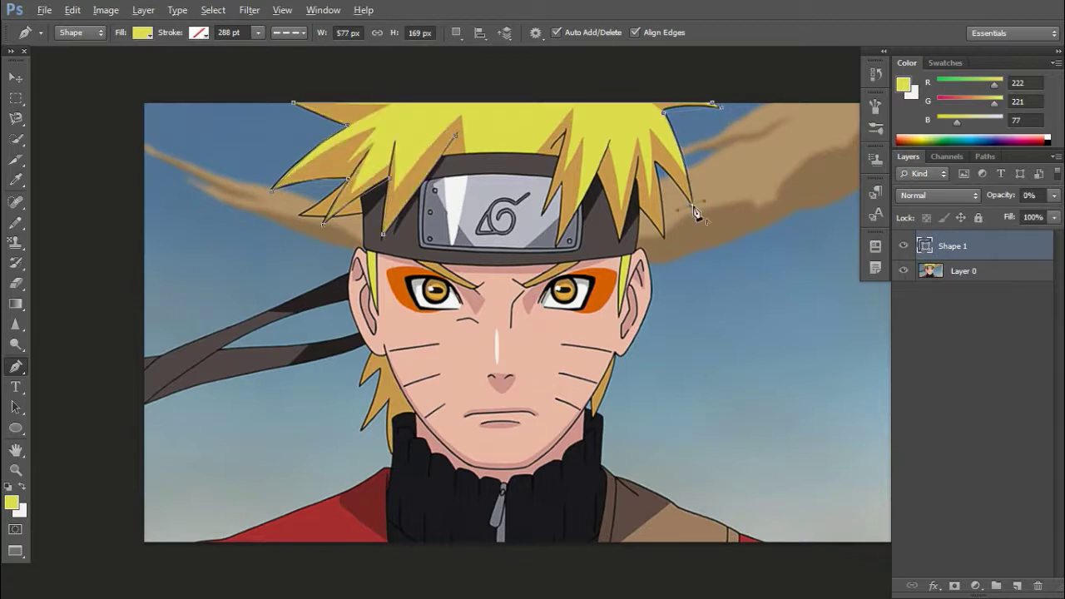
click(665, 241)
click(638, 179)
click(620, 239)
click(557, 246)
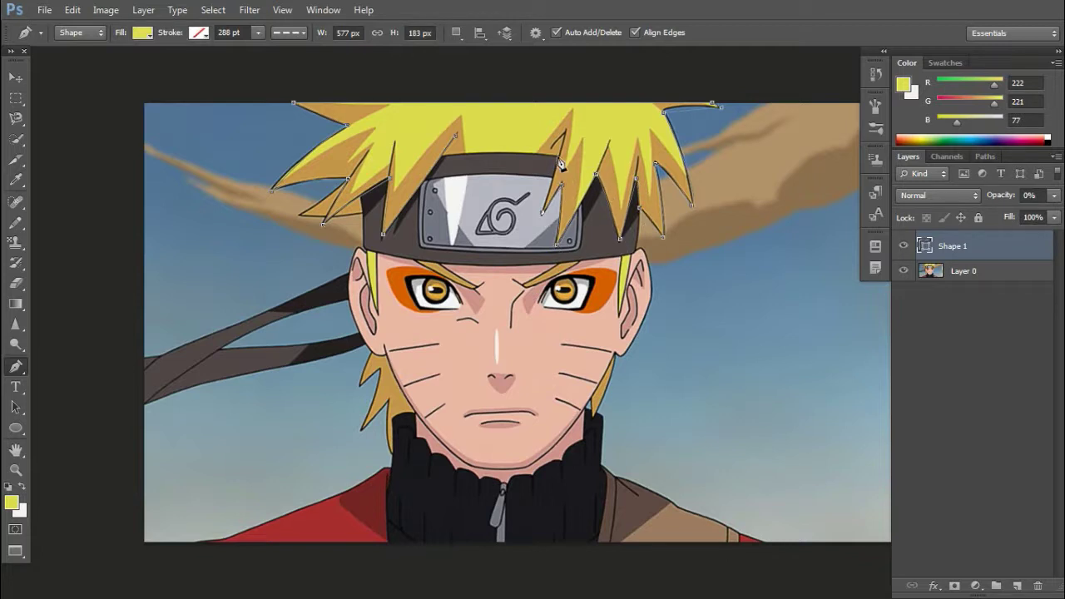
click(445, 155)
Step: Reshape the curve near the headband point and restore the hair shape to 100% opacity
right_click(15, 367)
click(83, 414)
right_click(15, 366)
click(83, 360)
right_click(15, 367)
click(83, 415)
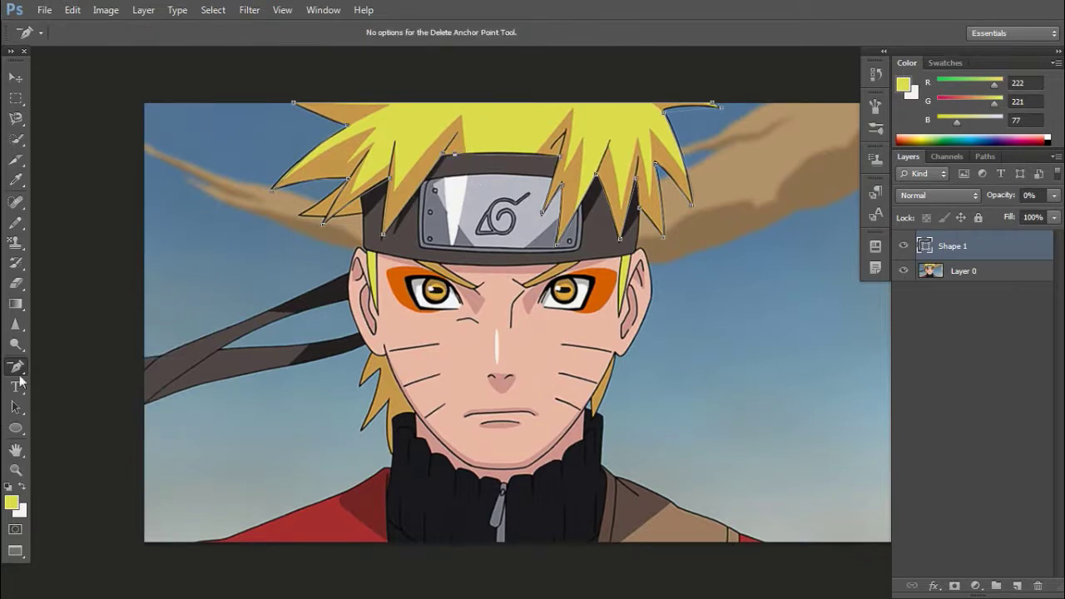
key(p)
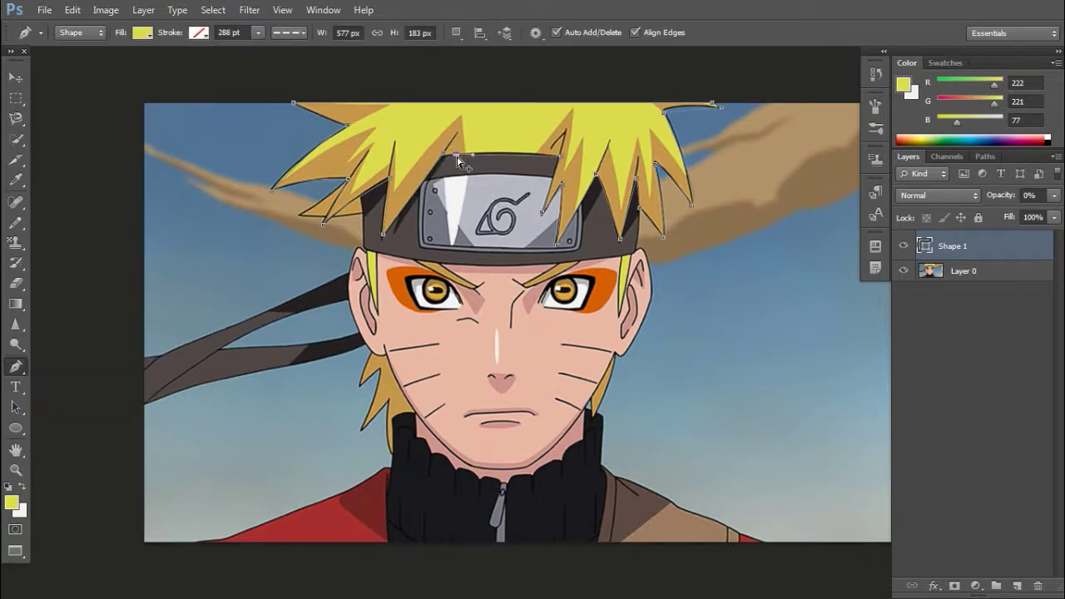
drag(458, 162, 443, 154)
drag(1054, 195, 1058, 213)
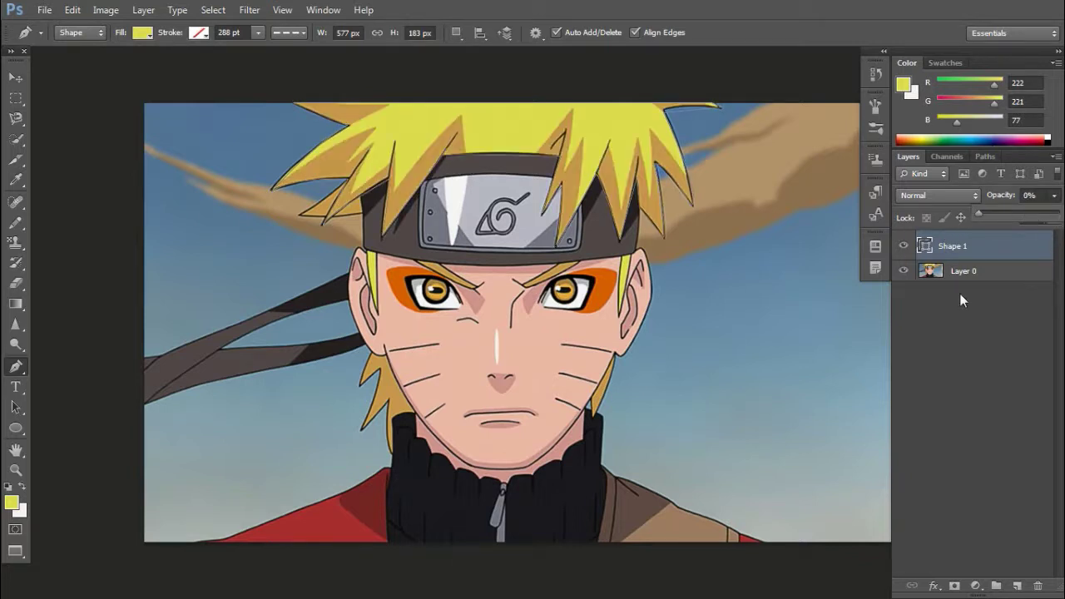
key(ctrl+shift+alt+n)
Step: Set the foreground to orange and draw an orange spike near the headband at 0% opacity
click(11, 502)
drag(545, 322, 544, 339)
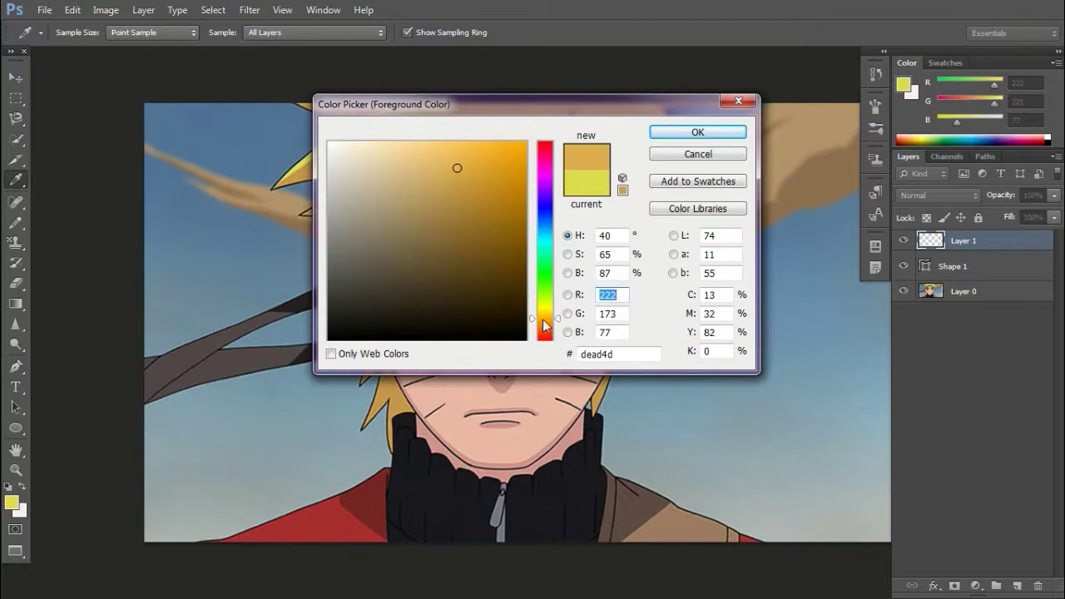
click(694, 131)
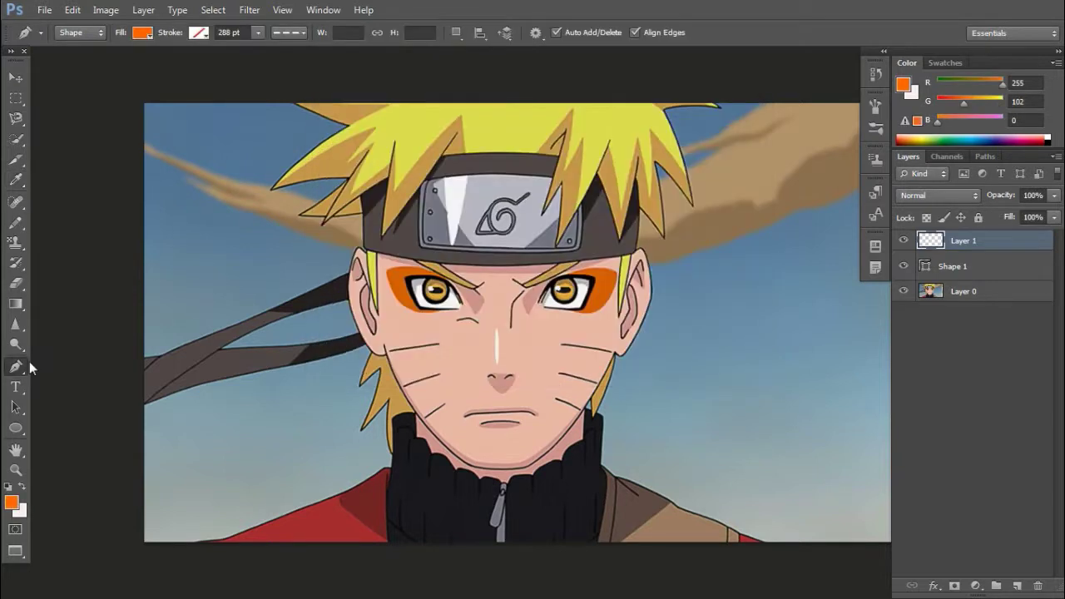
click(465, 152)
click(460, 117)
click(395, 187)
click(383, 238)
key(0)
key(0)
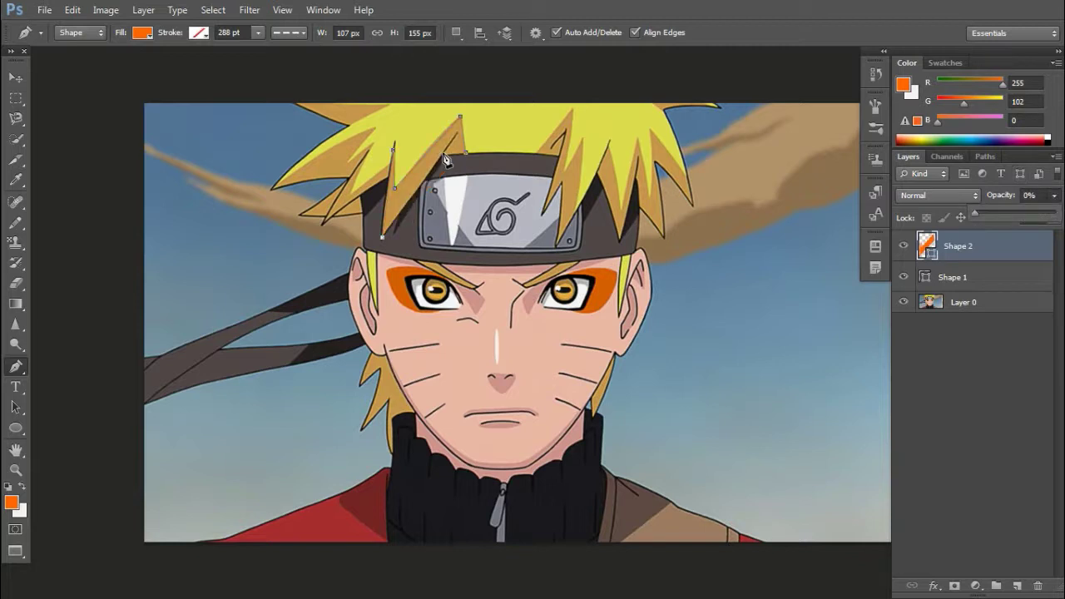
Step: Trace the zigzag of the right hair as a shape set to 0% opacity
click(537, 153)
click(571, 111)
click(582, 140)
click(566, 170)
click(580, 208)
click(556, 244)
drag(1055, 195, 959, 215)
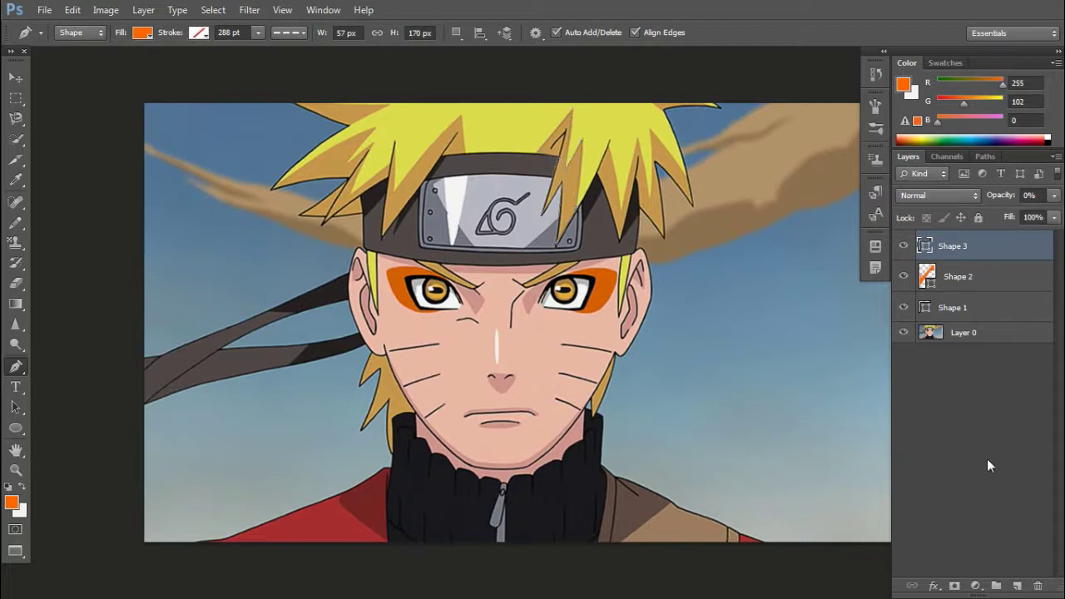
Step: Add a new layer and trace two orange right-hair spikes at 17% opacity
click(1017, 586)
click(958, 296)
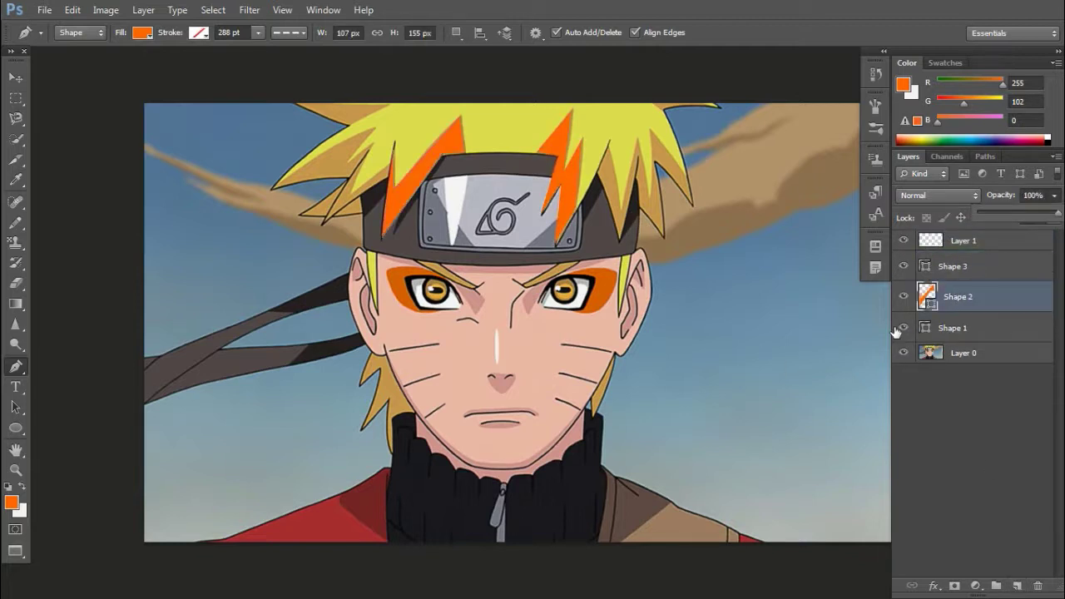
click(953, 242)
click(608, 147)
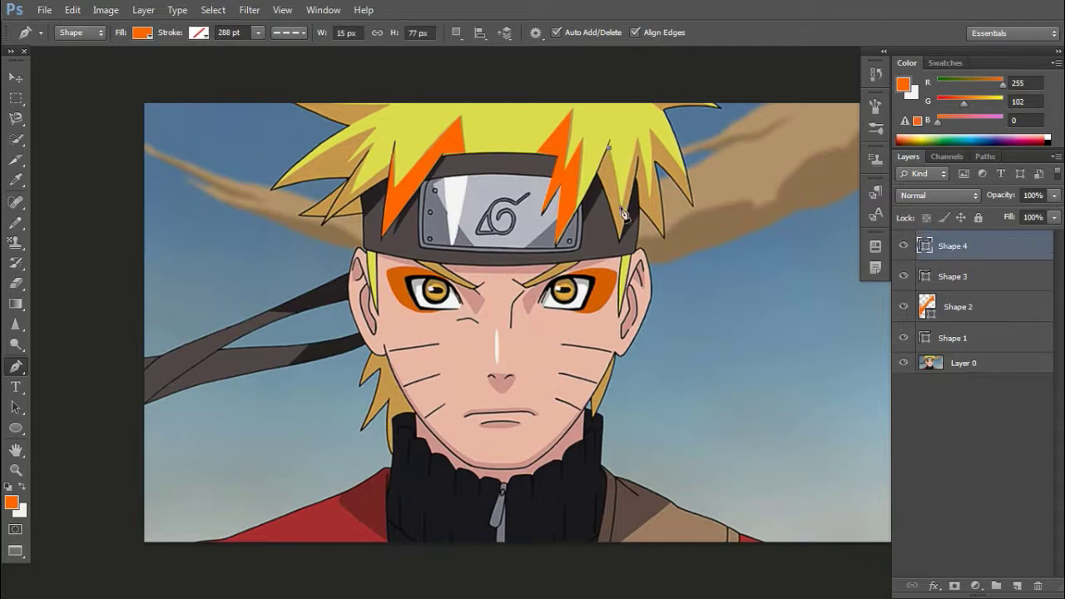
click(637, 140)
click(621, 208)
click(649, 197)
click(651, 129)
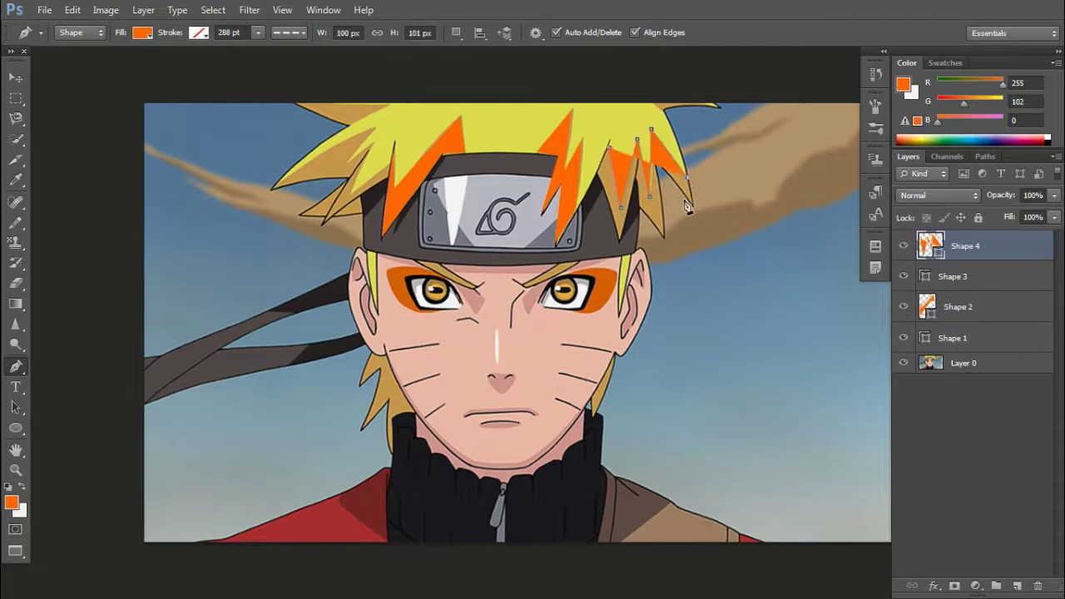
click(693, 204)
drag(1055, 195, 988, 215)
click(658, 162)
Step: Close the hair-spike path, nudge its left edge, and raise its opacity to 100%
click(664, 235)
click(637, 178)
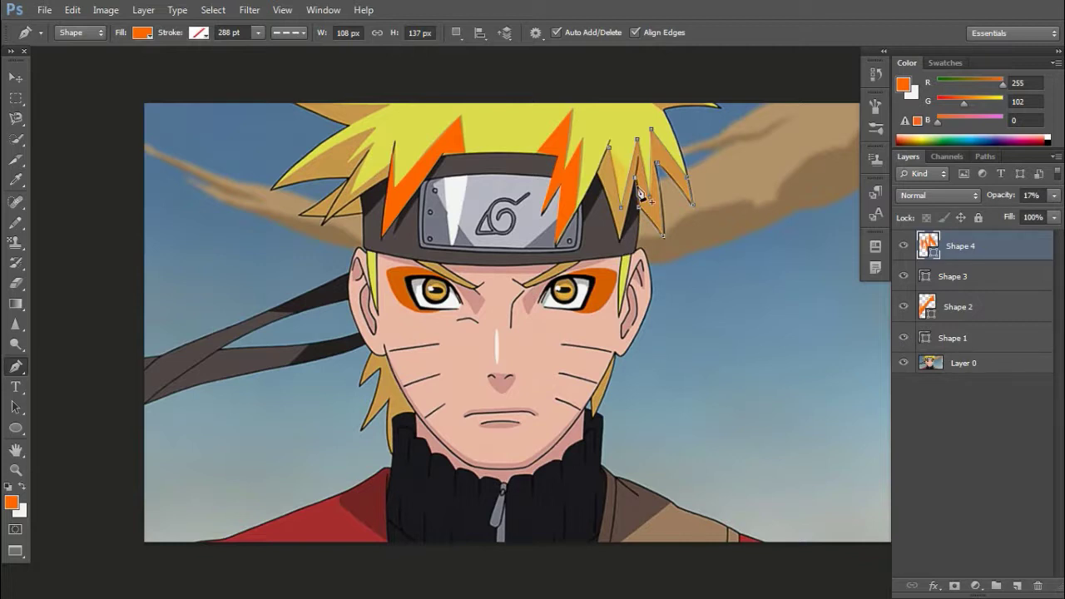
click(620, 247)
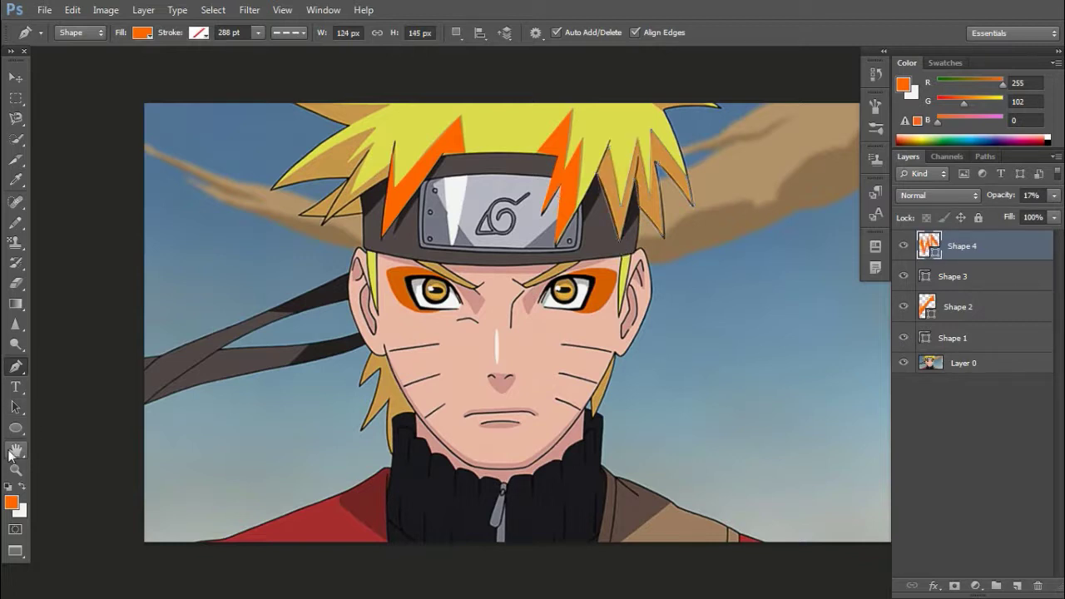
key(alt)
click(596, 173)
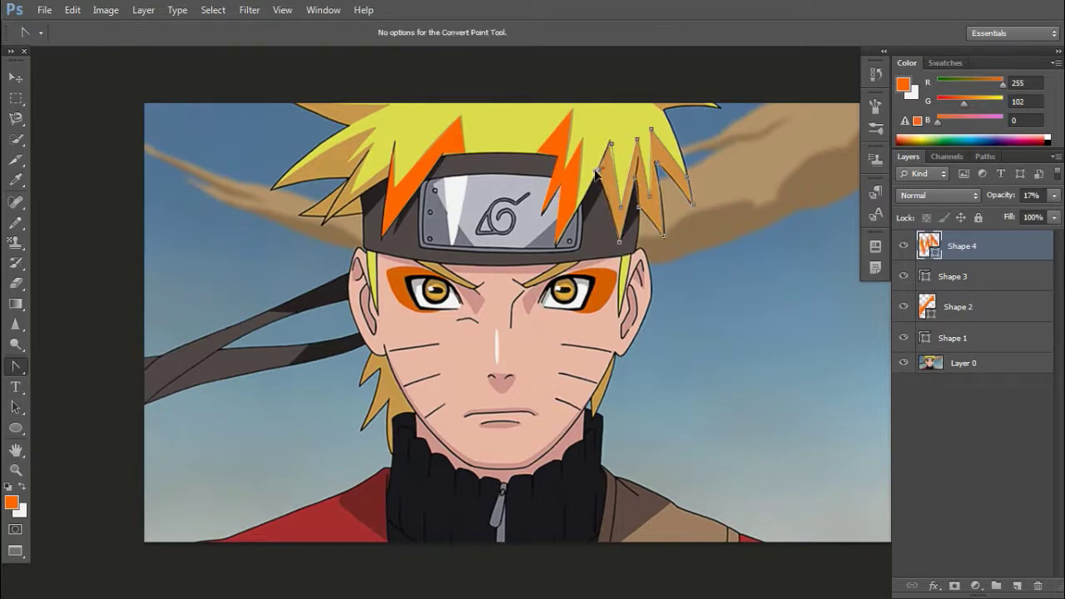
drag(601, 153, 596, 158)
click(1054, 195)
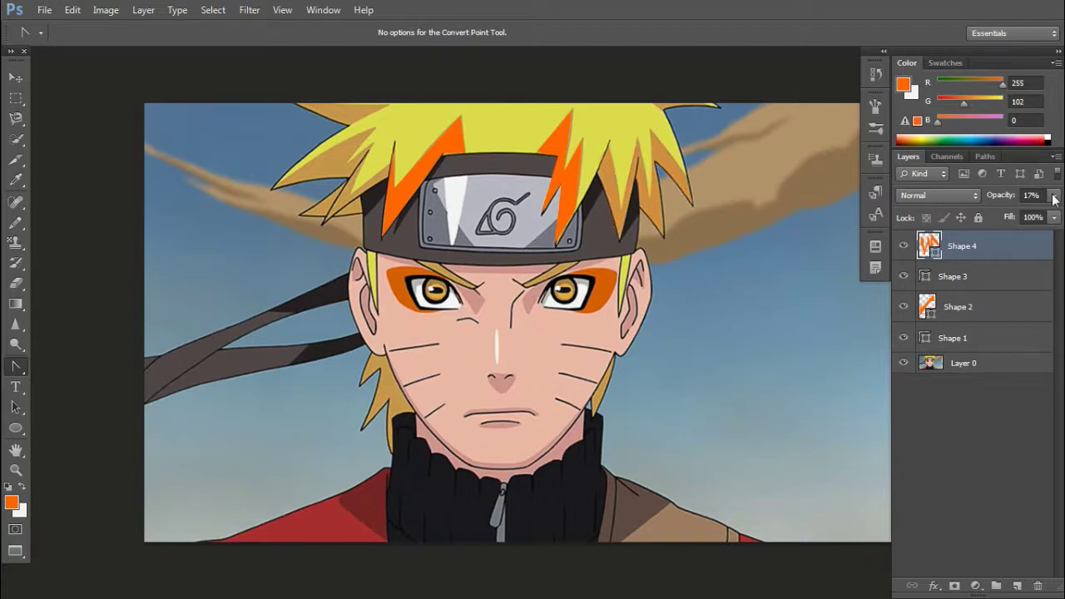
drag(991, 208, 1057, 208)
key(ctrl+shift+alt+n)
click(15, 366)
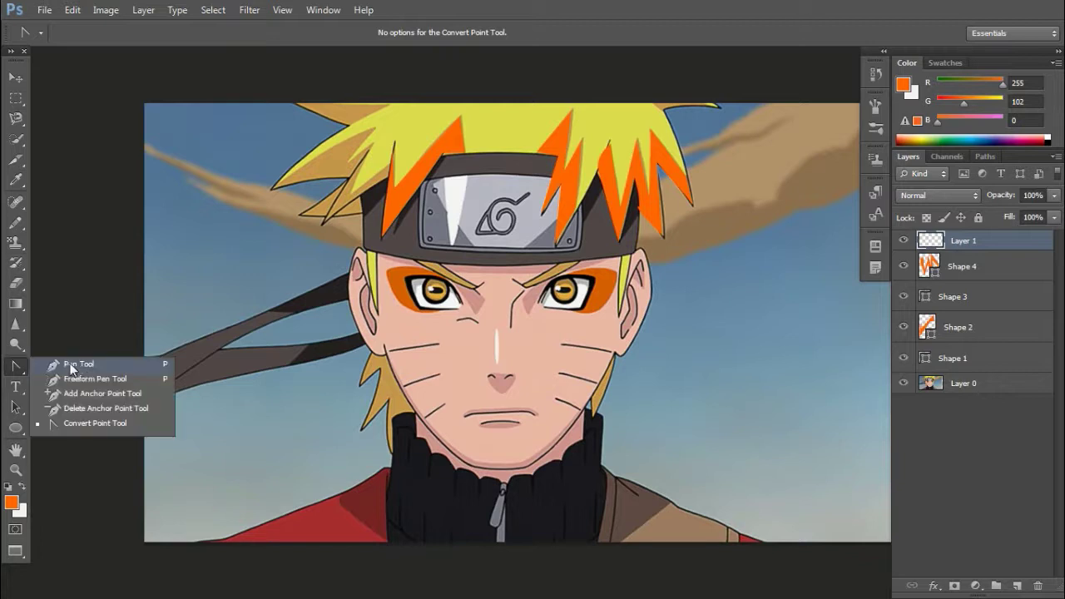
Step: Draw an orange shape over the left hair spike beside the headband
click(75, 363)
click(352, 190)
click(348, 161)
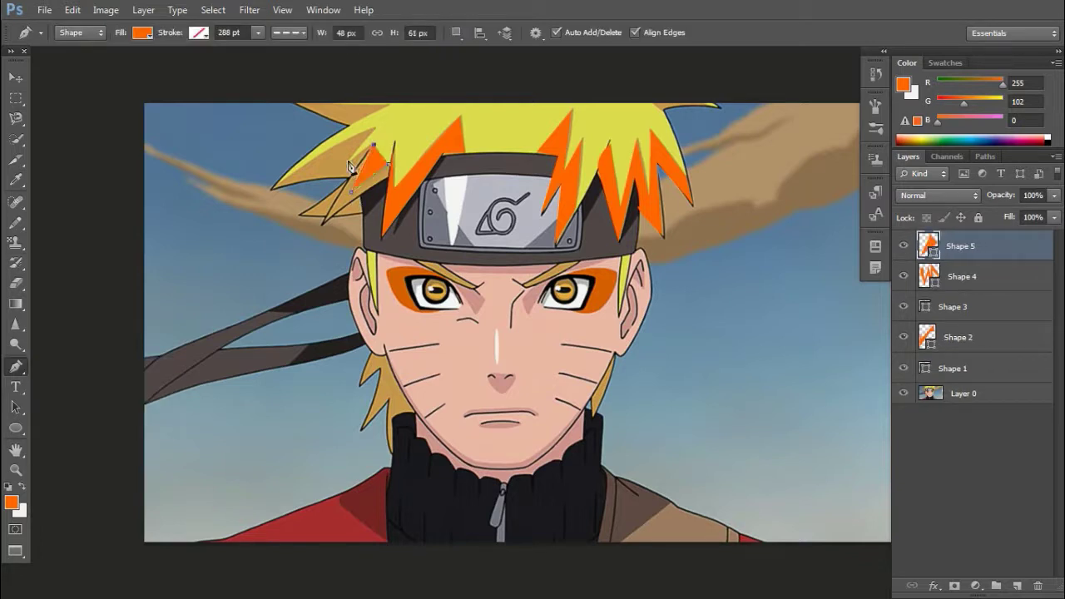
click(375, 129)
click(273, 187)
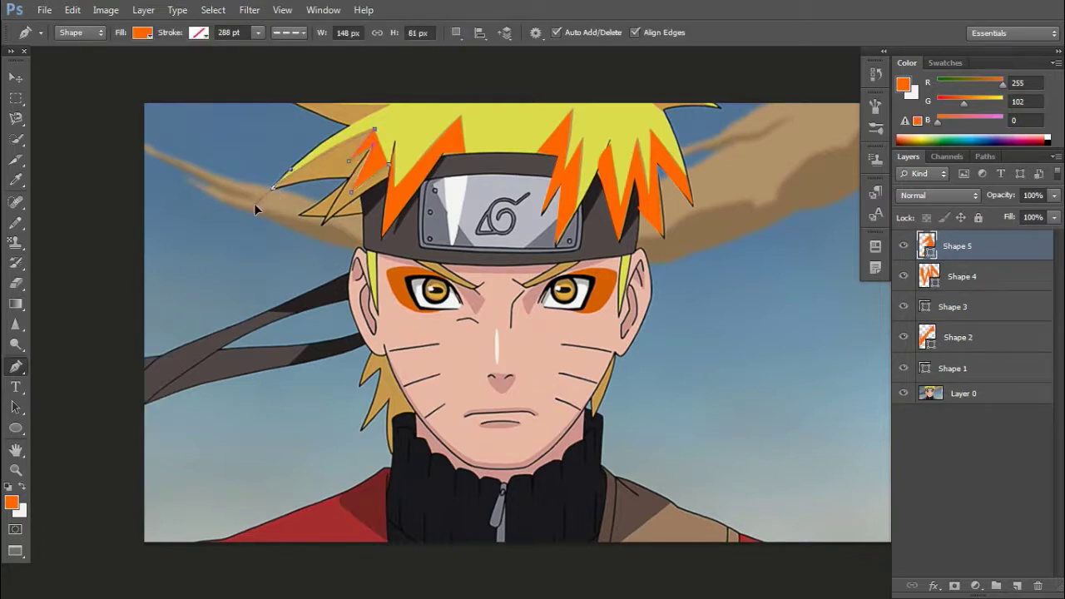
click(350, 185)
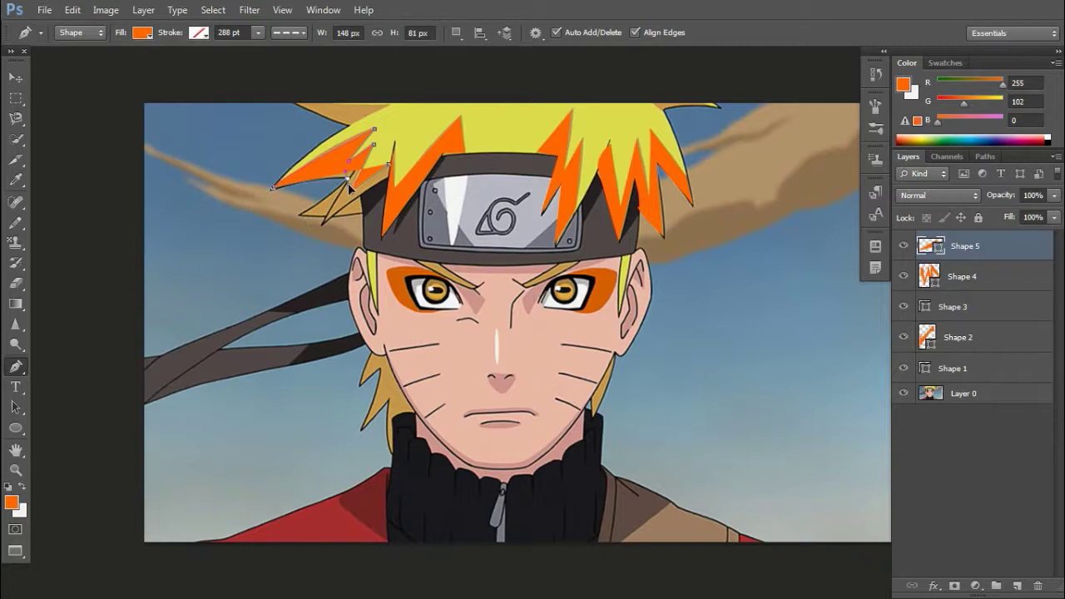
click(324, 222)
click(393, 192)
Step: Add orange shapes at the top hair tip and a spike left of the headband
click(389, 106)
click(350, 128)
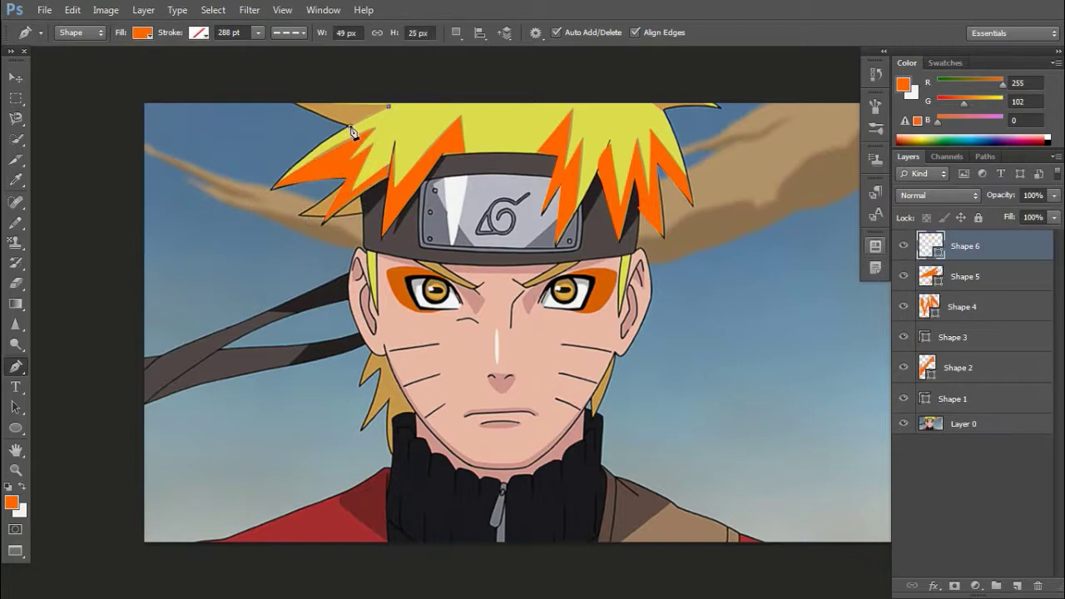
click(295, 104)
click(363, 213)
click(301, 215)
click(349, 180)
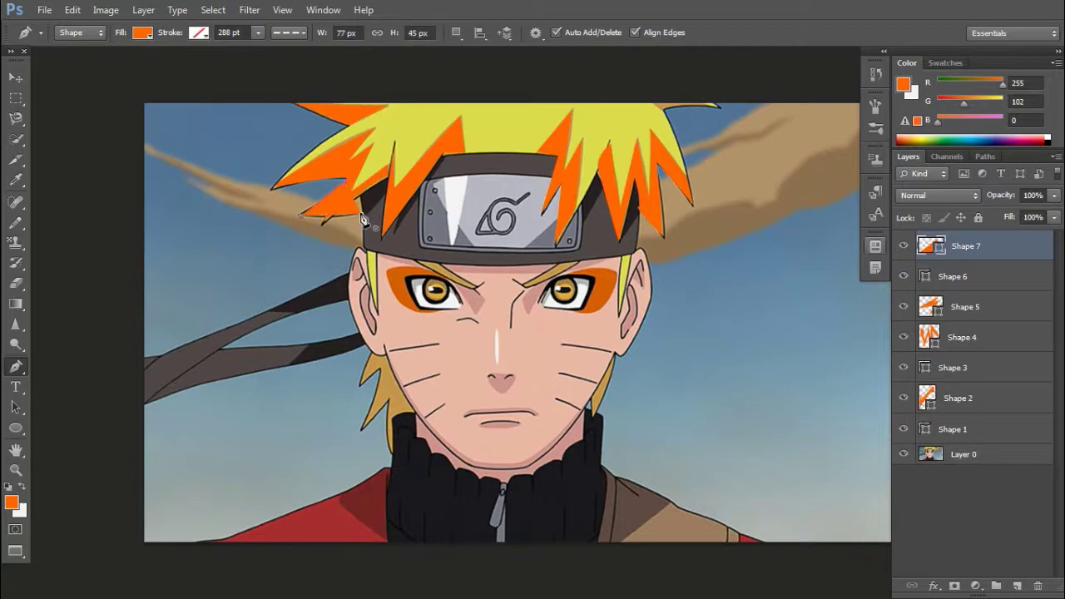
Step: Move Shape 7 below Shape 4 and review the shape layers in the stack
drag(966, 245, 993, 413)
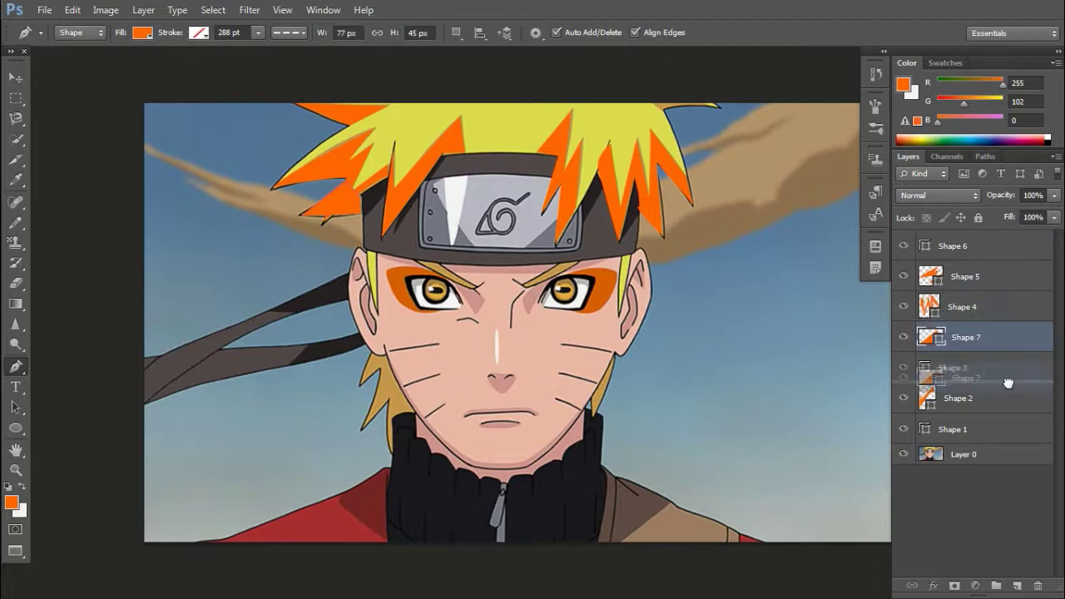
click(968, 304)
click(975, 276)
click(986, 246)
click(937, 428)
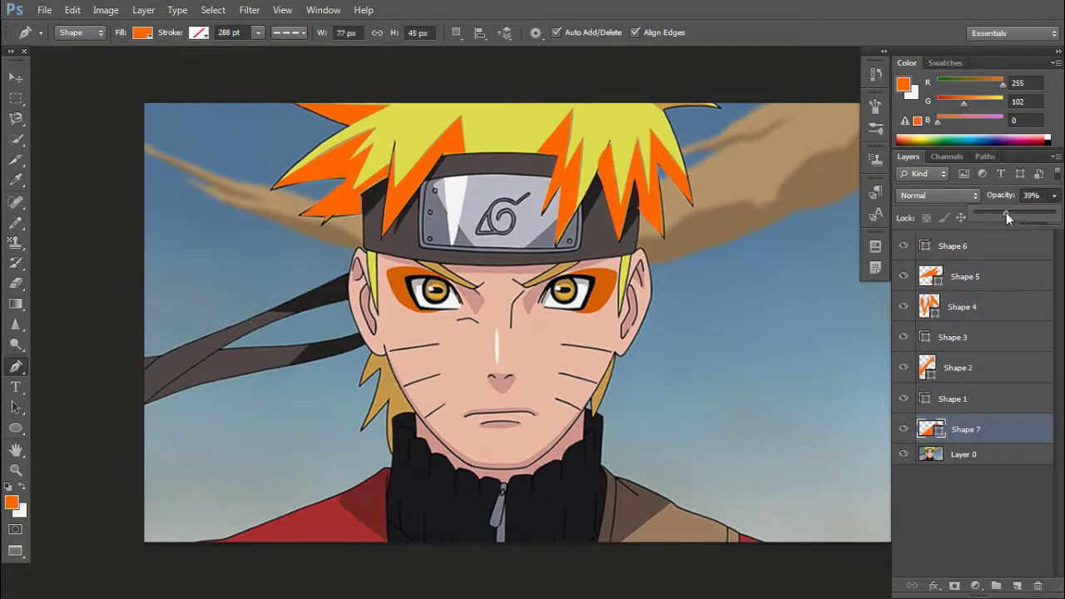
click(1006, 249)
click(1005, 288)
click(999, 429)
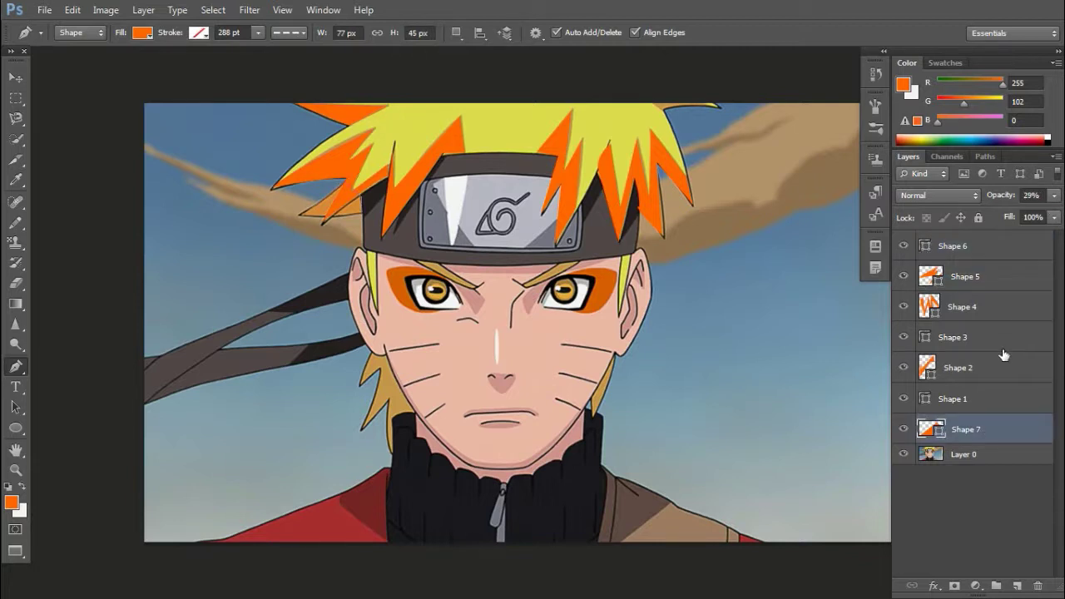
Step: Delete the Shape 7 layer and sample the hair's yellow as the foreground colour
drag(1054, 195, 988, 208)
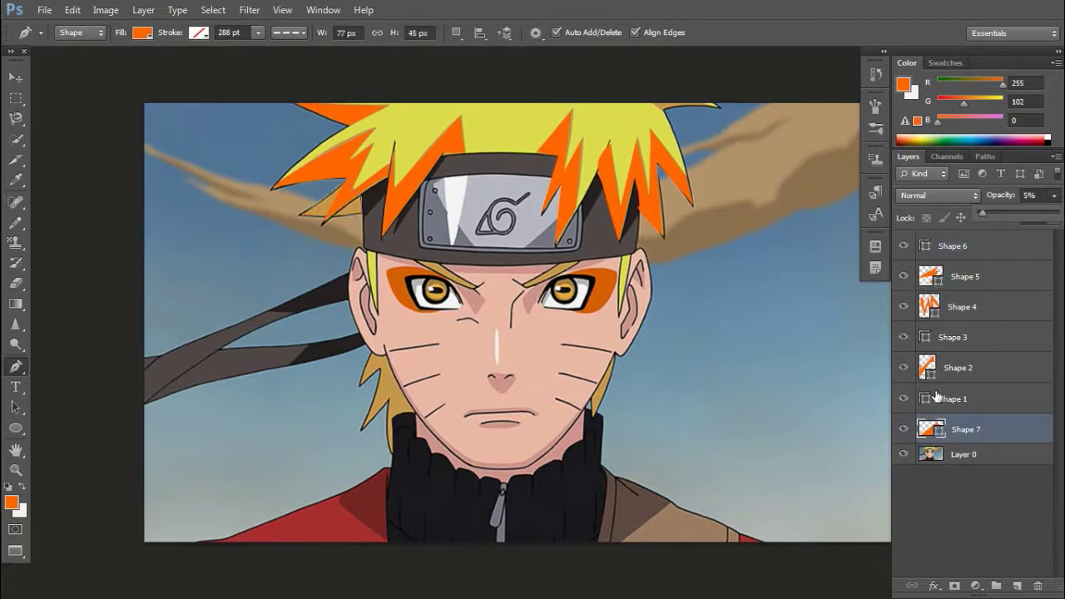
right_click(979, 429)
click(860, 94)
key(i)
click(491, 125)
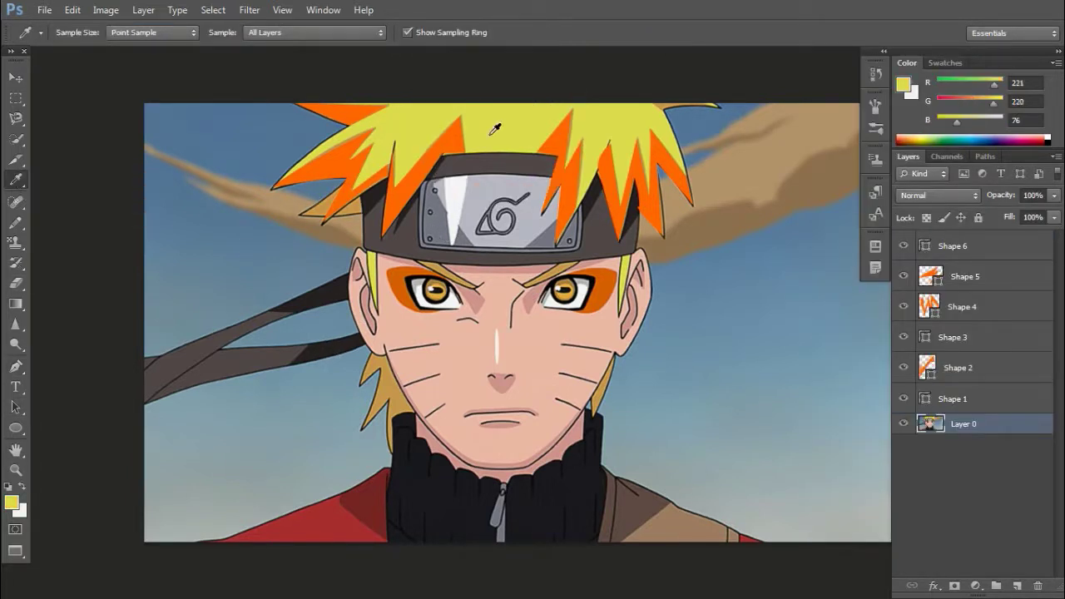
Step: Draw yellow hair strands beside the left temple and the right eye
key(p)
click(367, 248)
click(379, 309)
click(376, 250)
drag(374, 249, 377, 265)
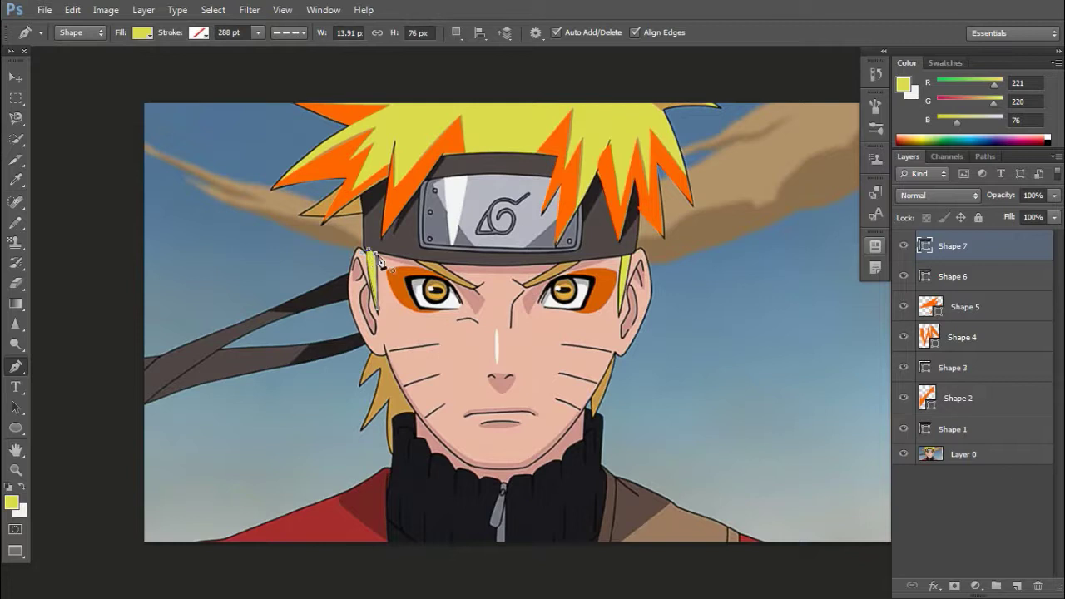
click(623, 257)
click(619, 316)
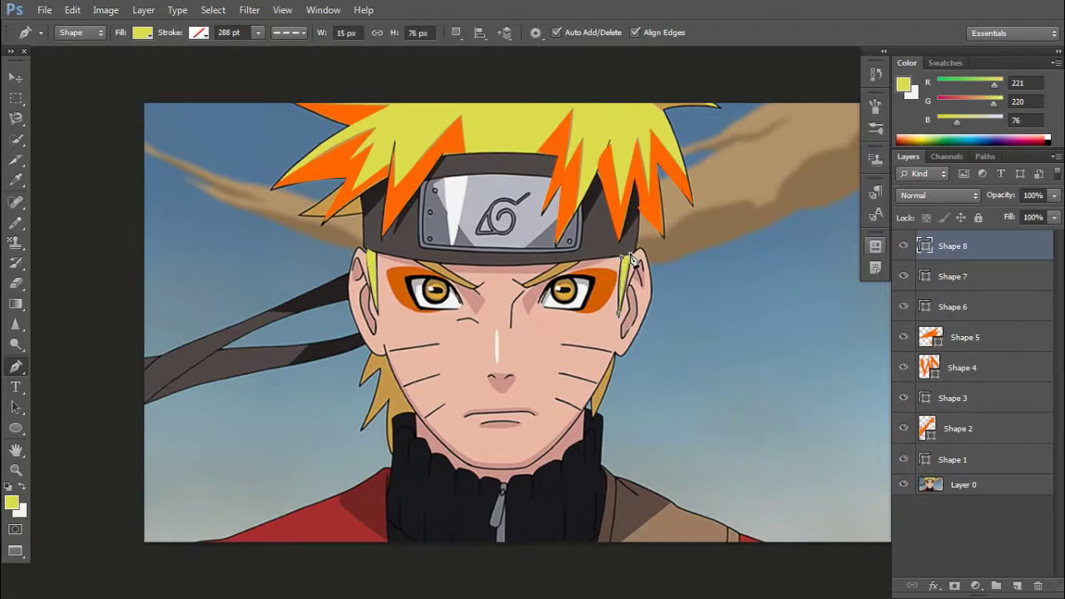
Step: Draw yellow hair locks down the left cheek and the right cheek
click(377, 357)
click(360, 385)
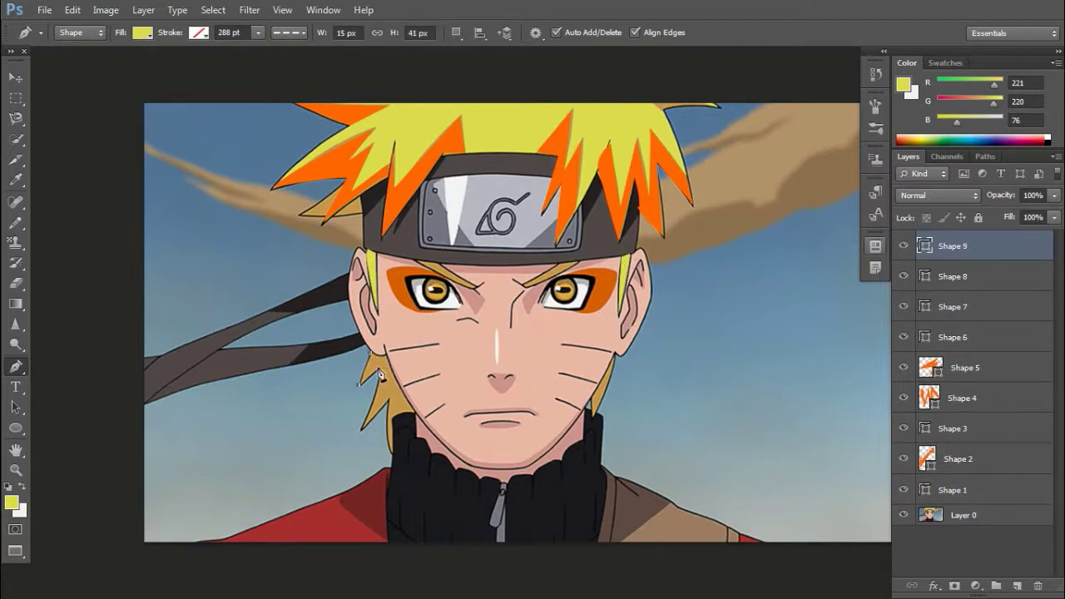
click(388, 398)
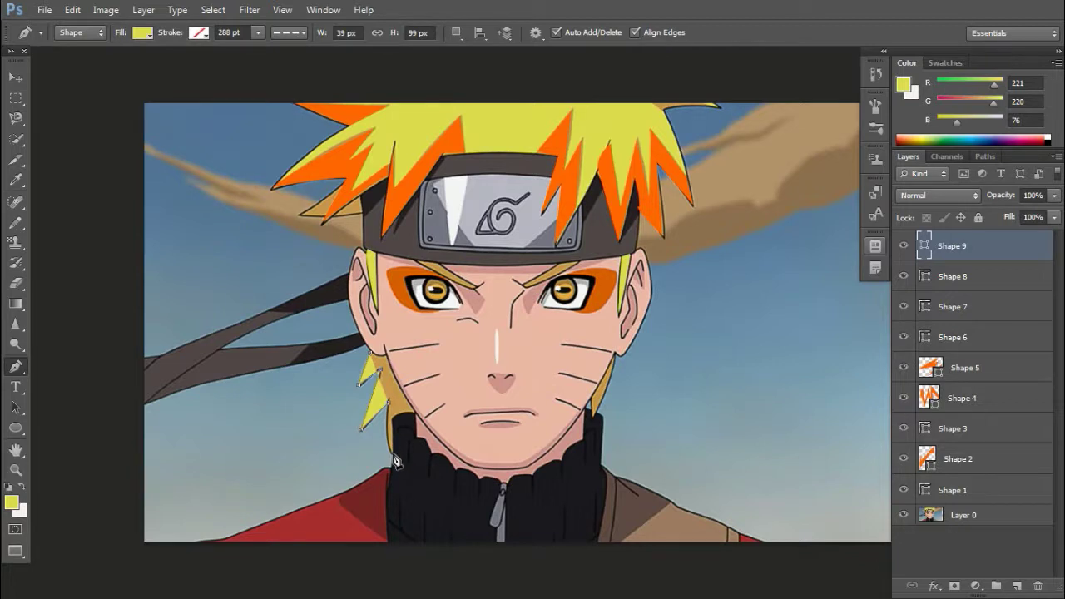
click(394, 423)
click(434, 423)
key(ctrl+z)
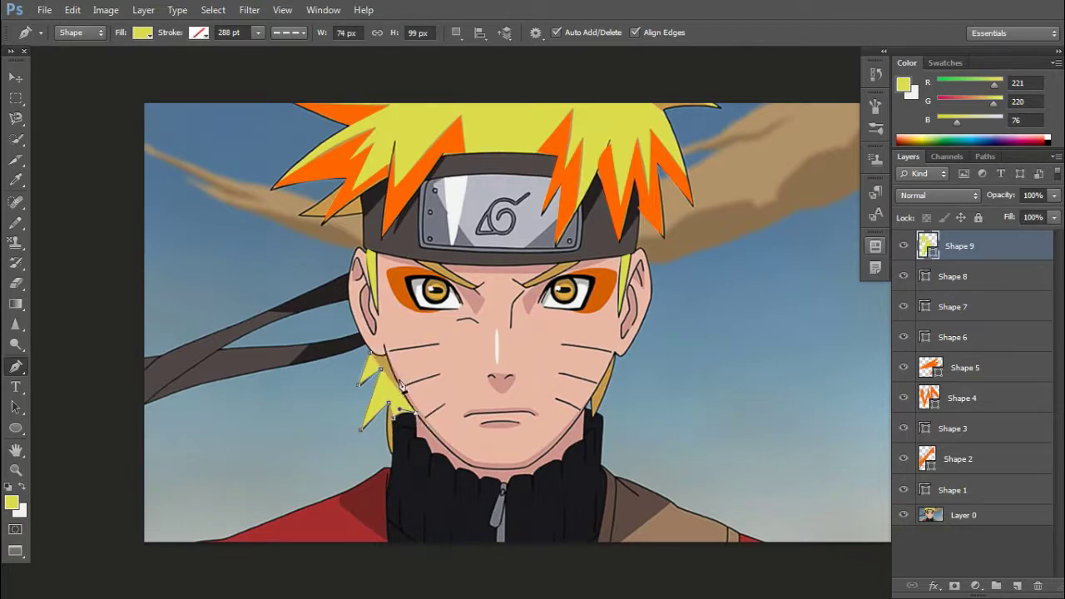
click(373, 356)
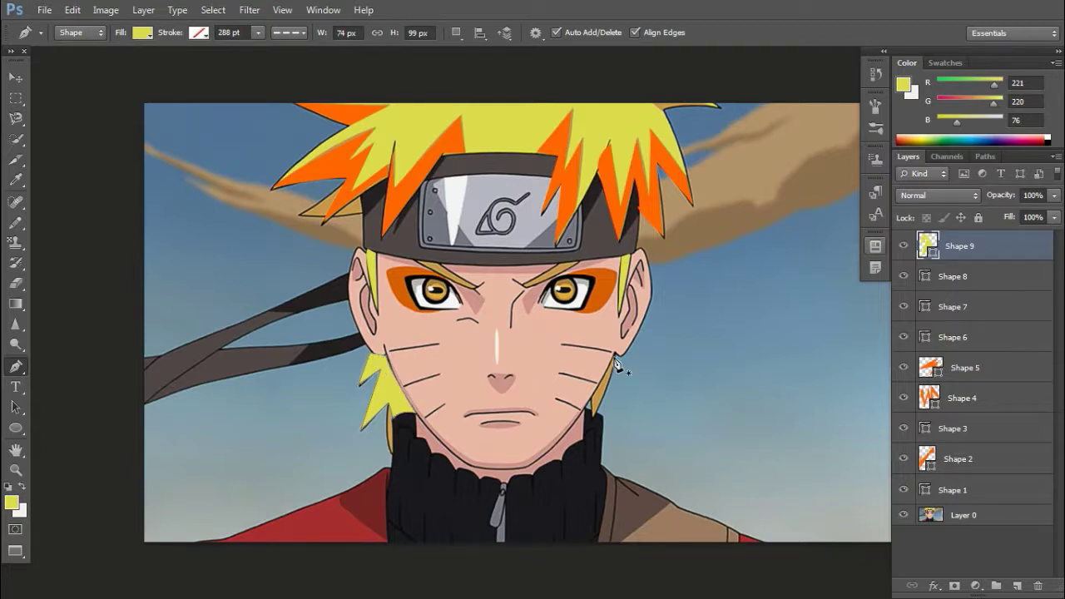
click(614, 356)
click(616, 369)
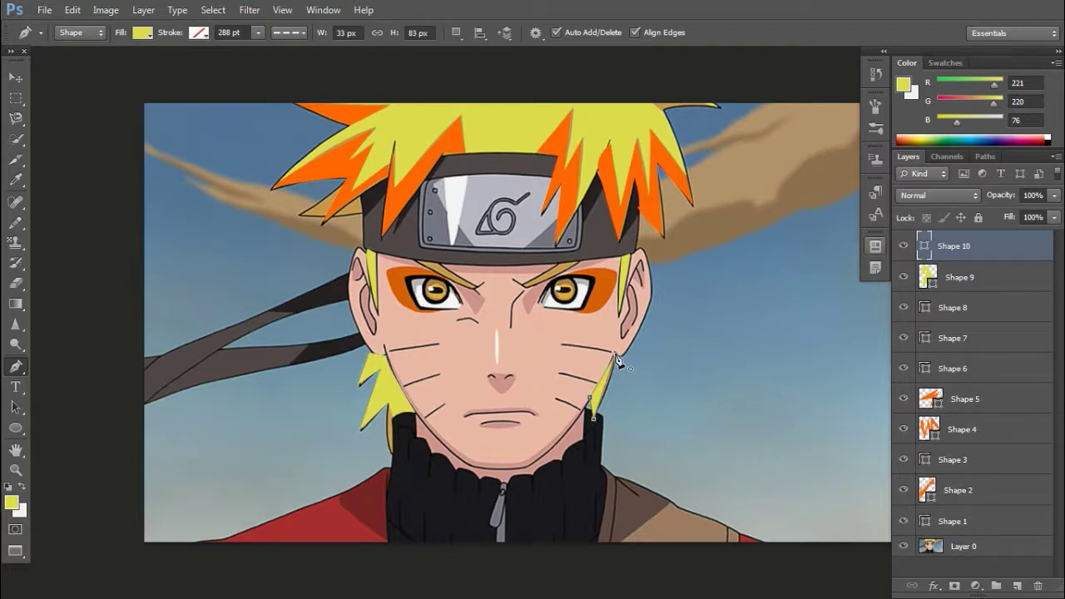
click(616, 355)
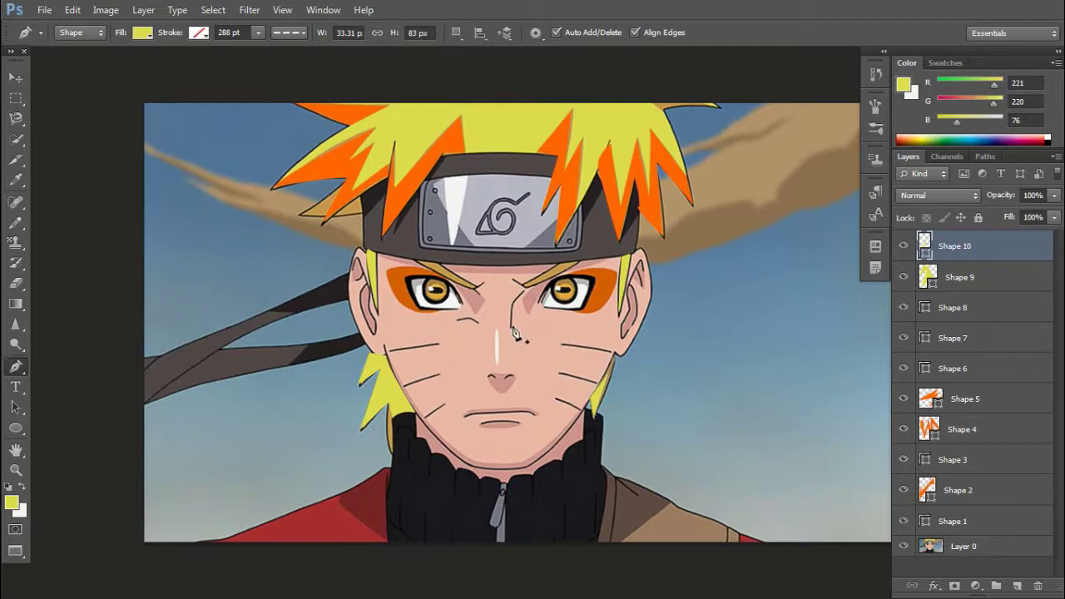
Step: Draw yellow shapes over the left and right eyebrows on a new layer
key(ctrl+shift+alt+n)
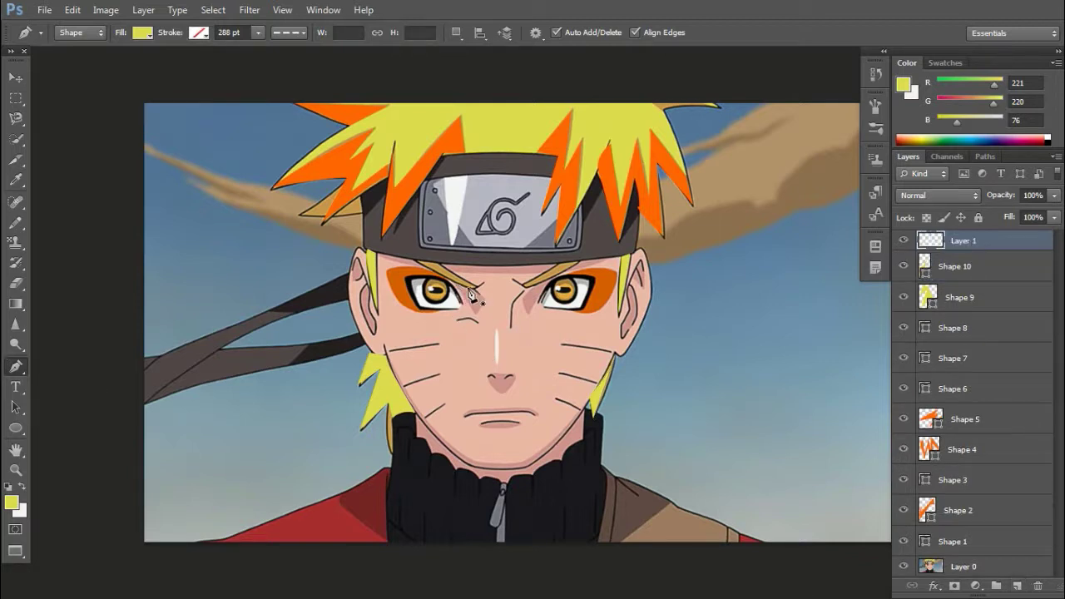
click(453, 292)
click(419, 267)
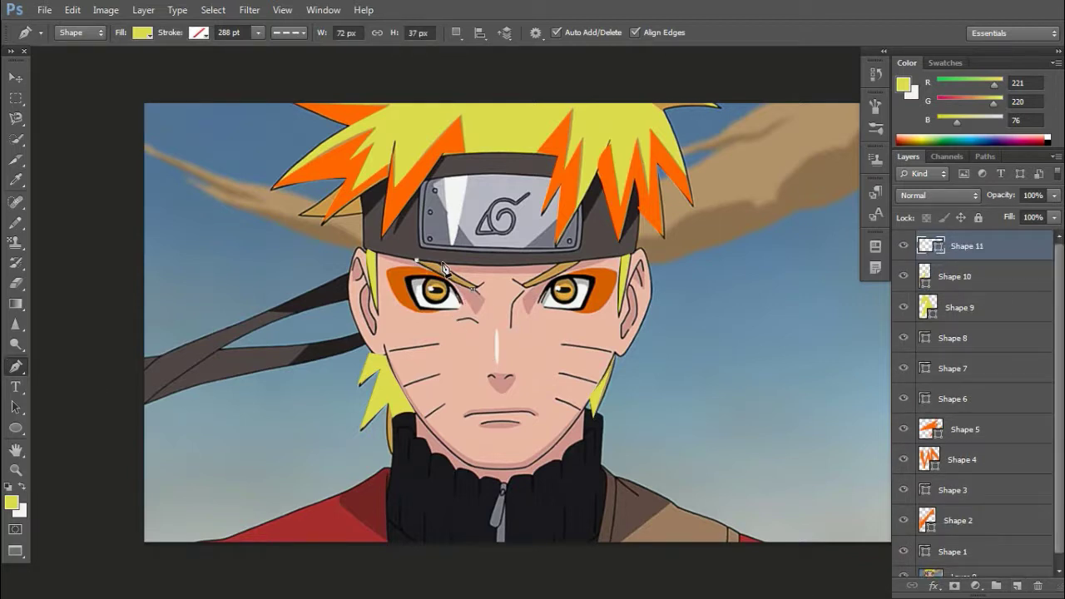
click(480, 296)
click(581, 267)
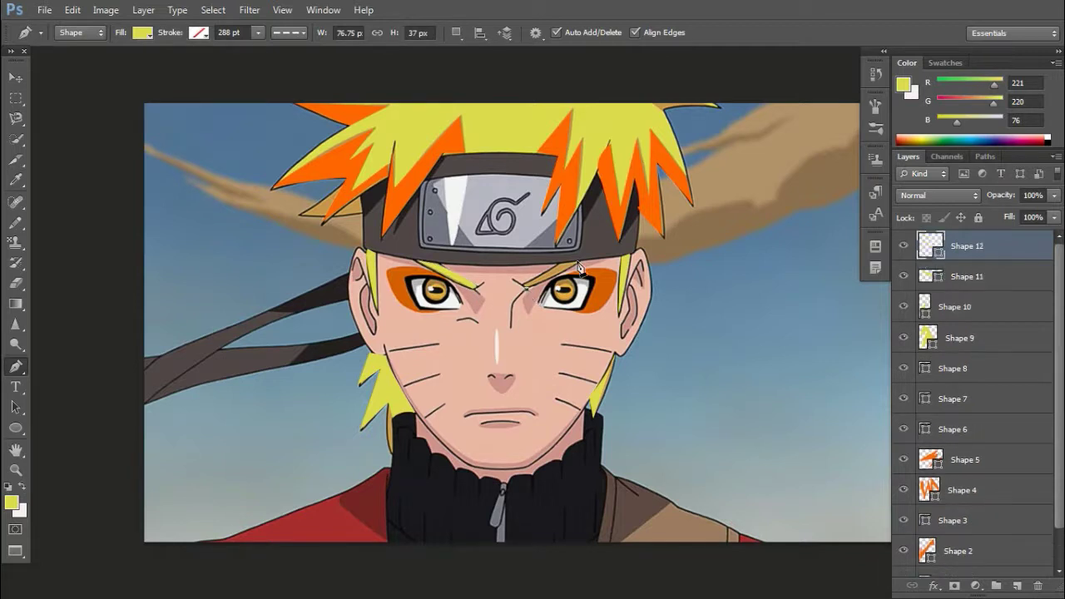
click(524, 286)
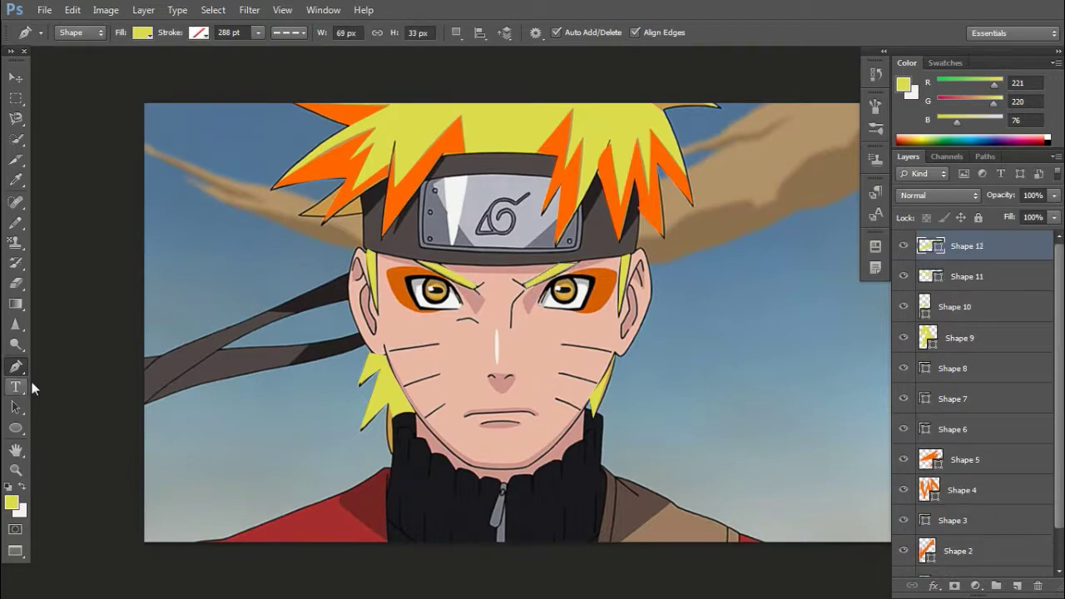
Step: Sample orange from the eye paint and start an orange-filled shape around the left eye
click(15, 180)
click(403, 185)
click(15, 367)
key(ctrl+shift+alt+n)
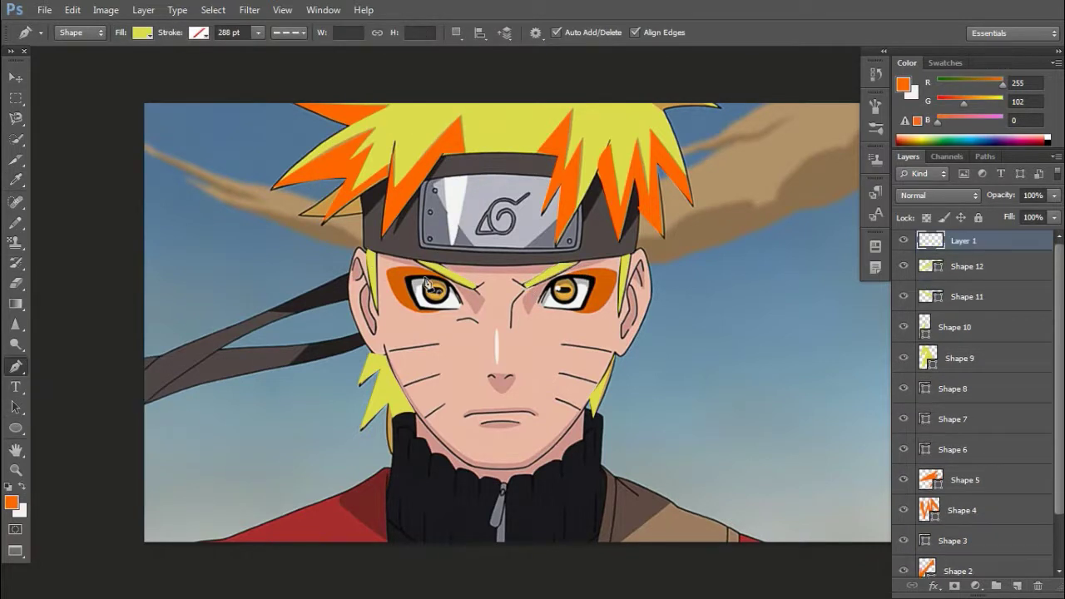
click(442, 263)
click(387, 271)
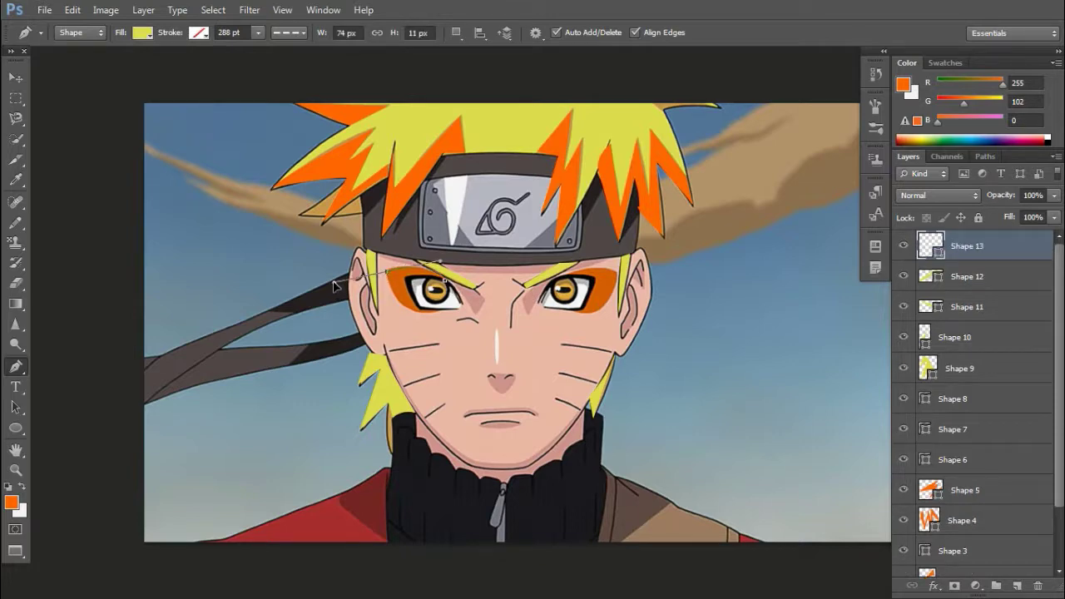
click(11, 502)
click(697, 131)
click(142, 33)
click(66, 108)
click(391, 281)
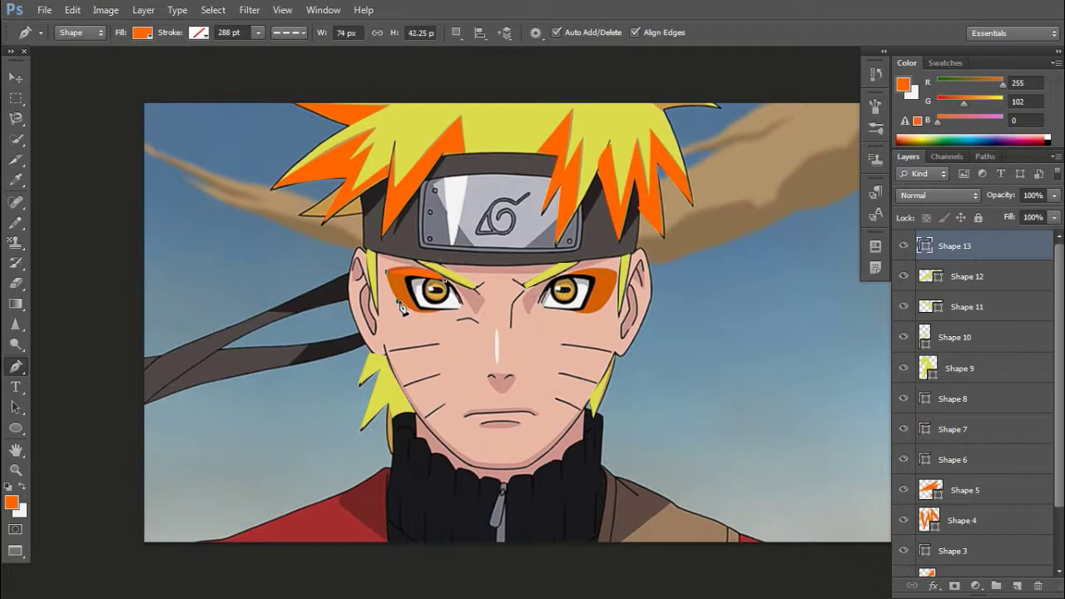
Step: Complete the orange band around the left eye at reduced opacity and reshape it to fit
click(398, 303)
click(442, 317)
click(1054, 195)
drag(1052, 209, 999, 209)
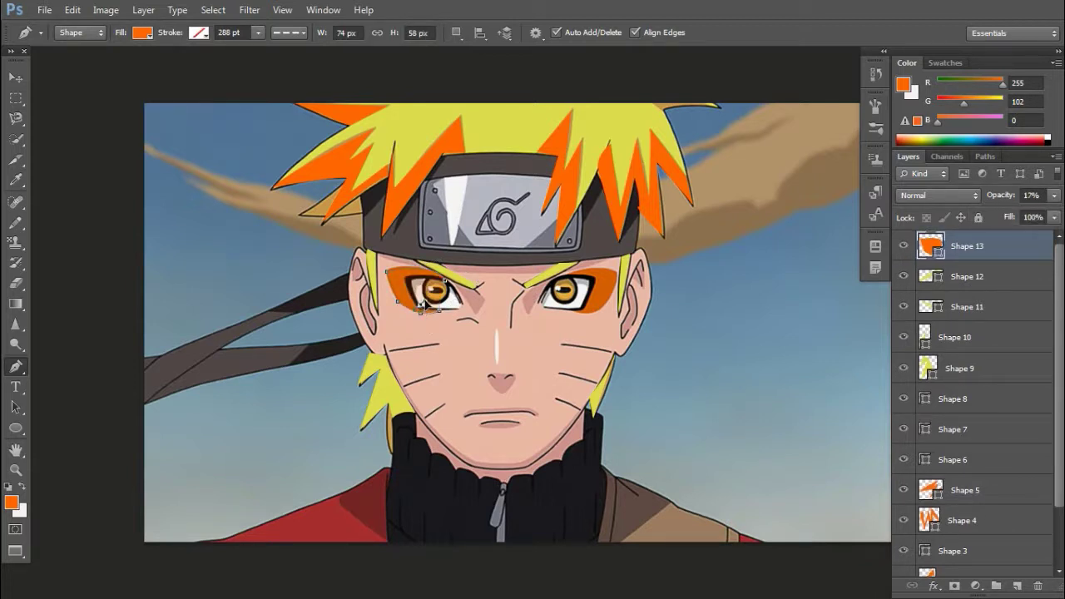
drag(413, 268, 443, 282)
key(Return)
key(alt)
Step: Trace an orange shape around the right eye at lowered opacity
click(609, 329)
click(621, 215)
click(604, 280)
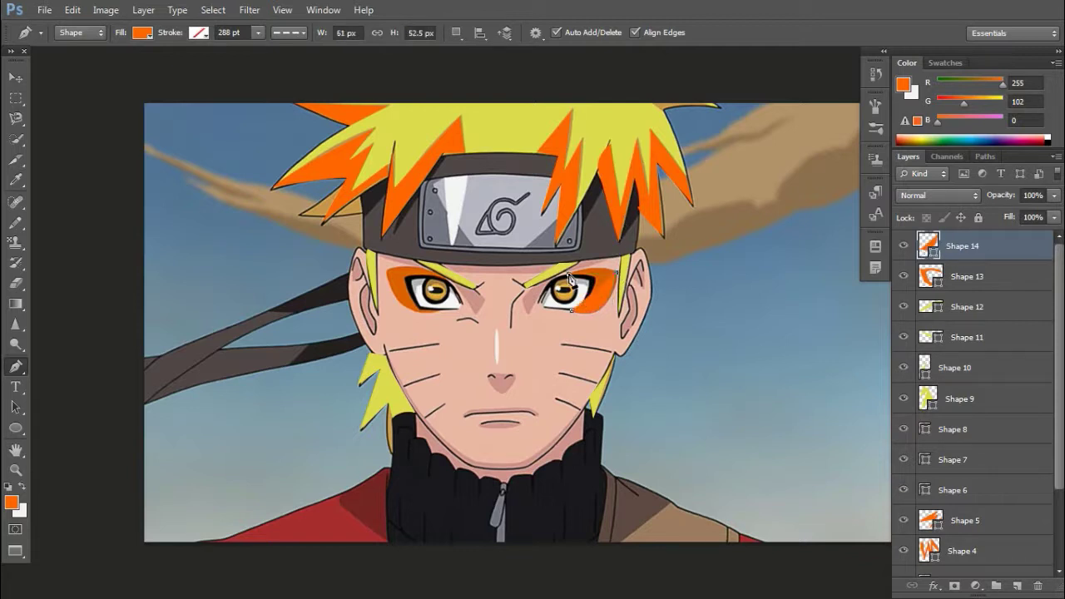
key(1)
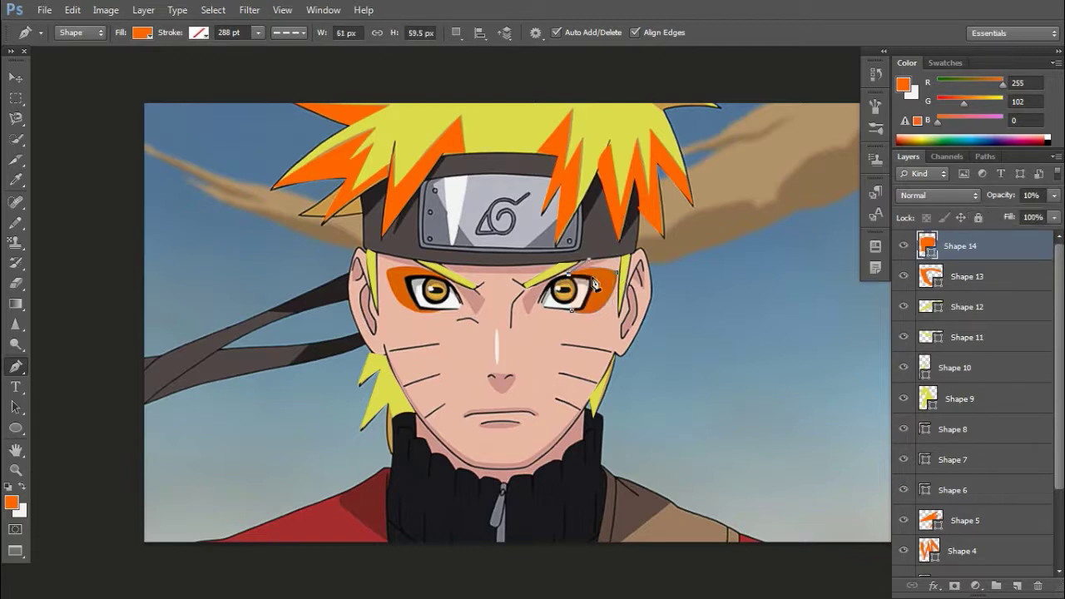
click(576, 317)
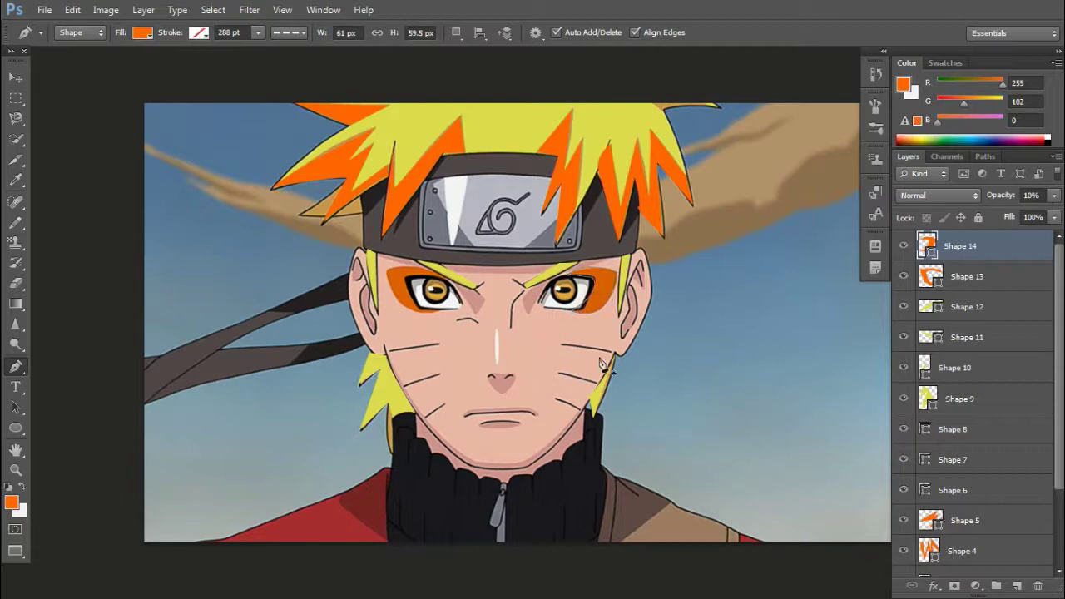
Step: Restore the shape to full opacity and hide the reference photo layer
scroll(916, 346, down, 3)
click(904, 566)
click(904, 566)
scroll(973, 375, up, 3)
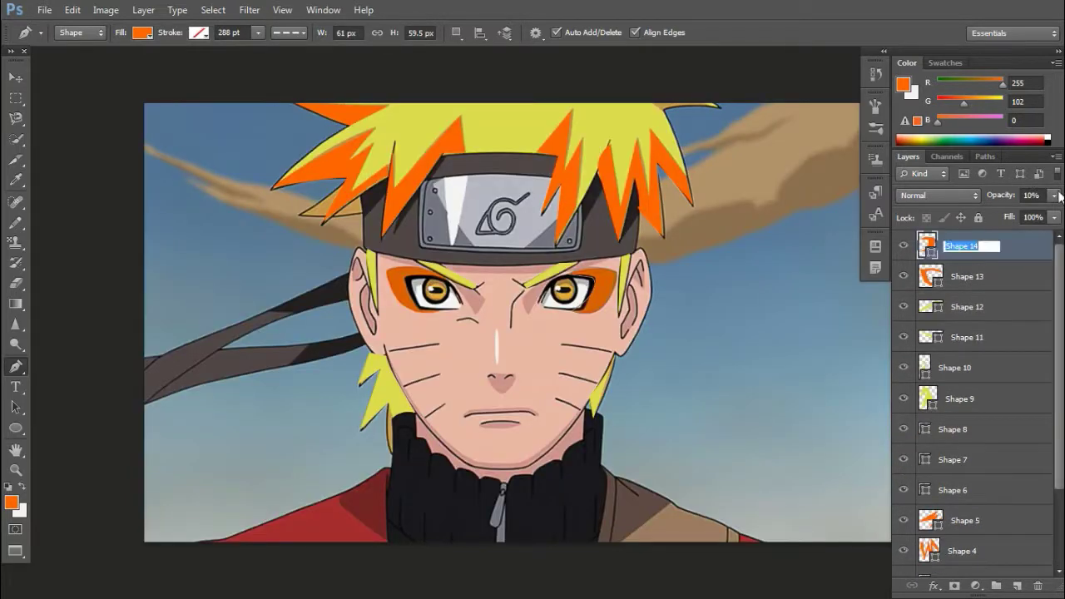
key(0)
scroll(974, 375, down, 3)
click(905, 566)
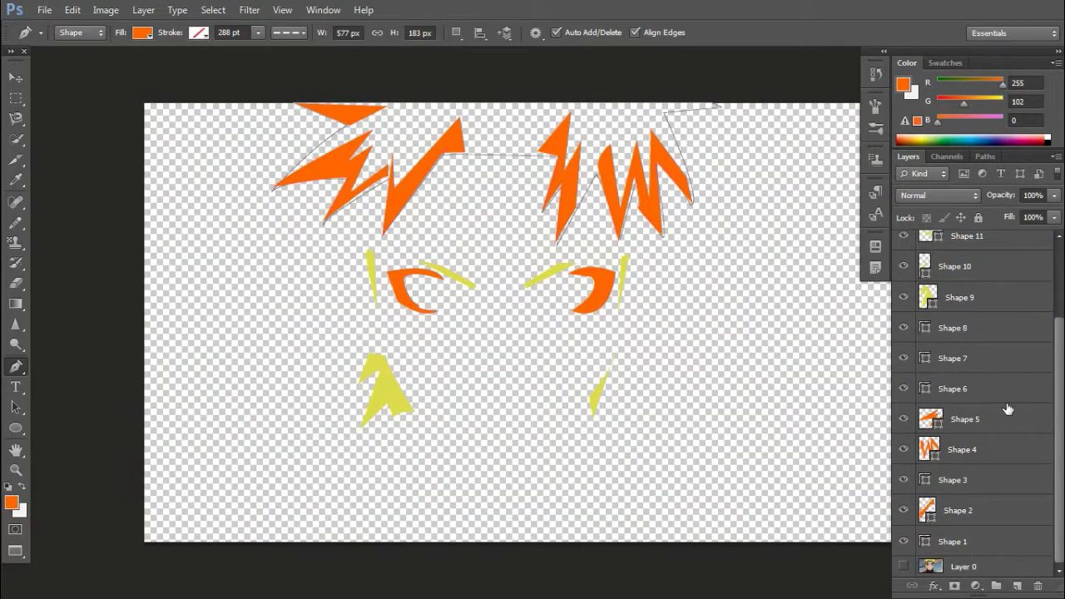
Step: Show the reference image, sample black as the fill and create a new layer
click(953, 541)
click(905, 567)
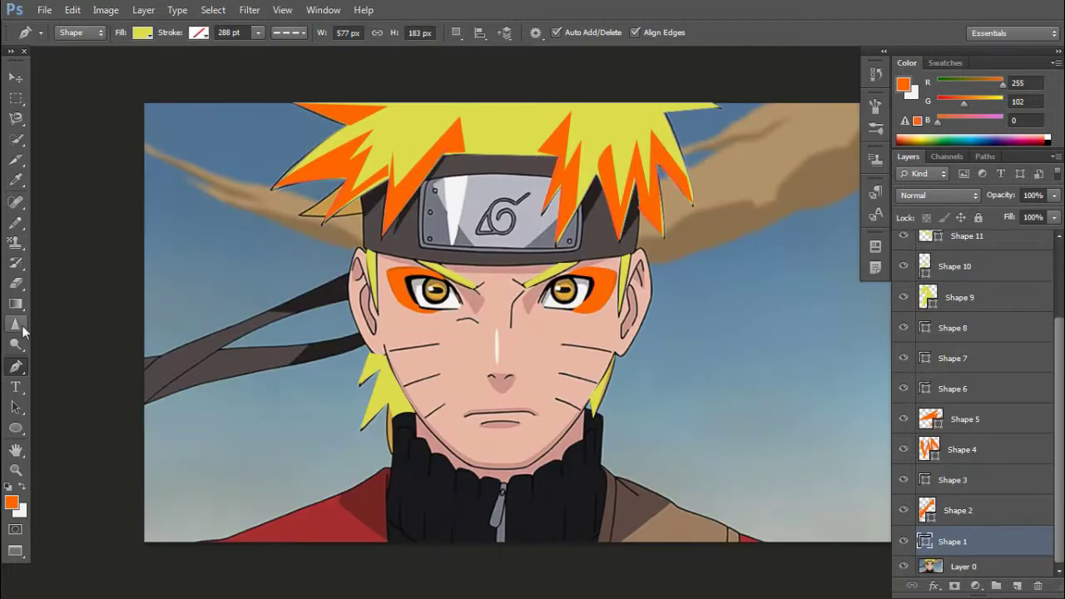
click(15, 180)
click(434, 291)
click(15, 366)
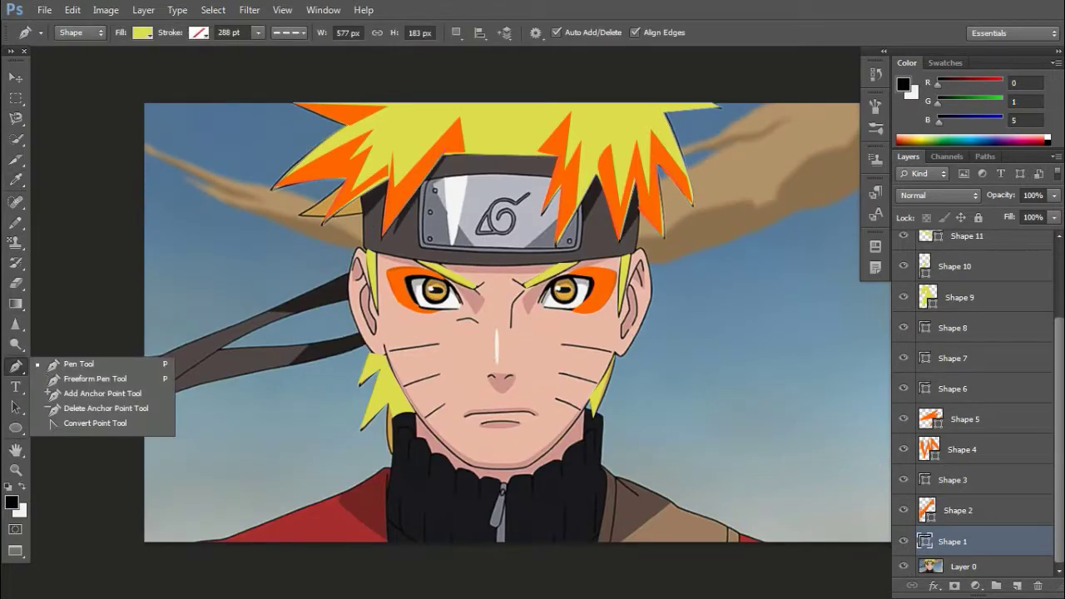
click(79, 363)
click(1017, 586)
click(141, 32)
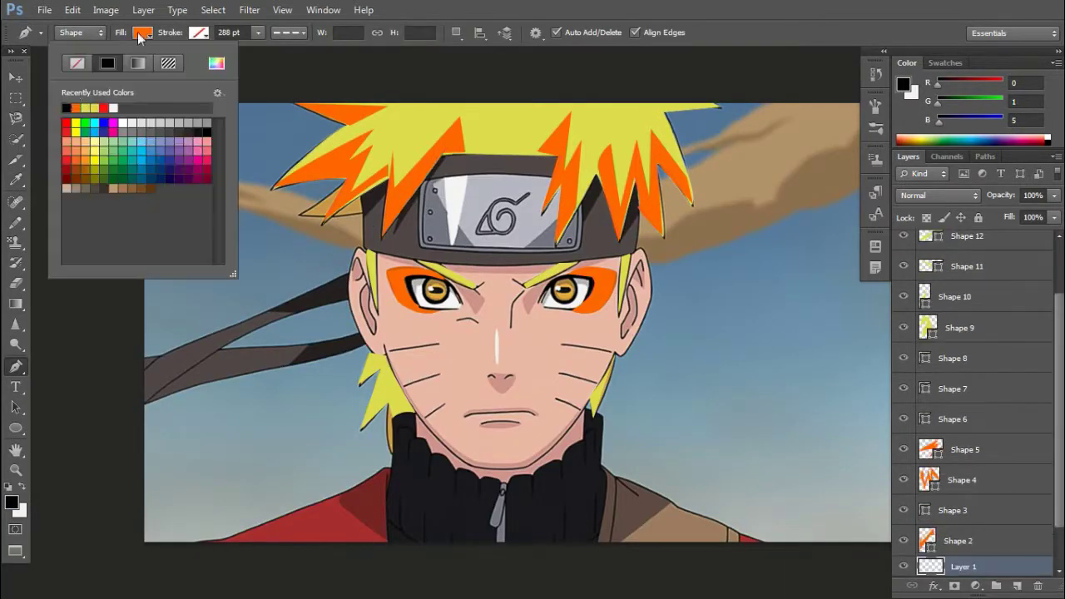
Step: Trace the left cheek's whisker marks as black lines
click(439, 343)
click(391, 353)
key(z)
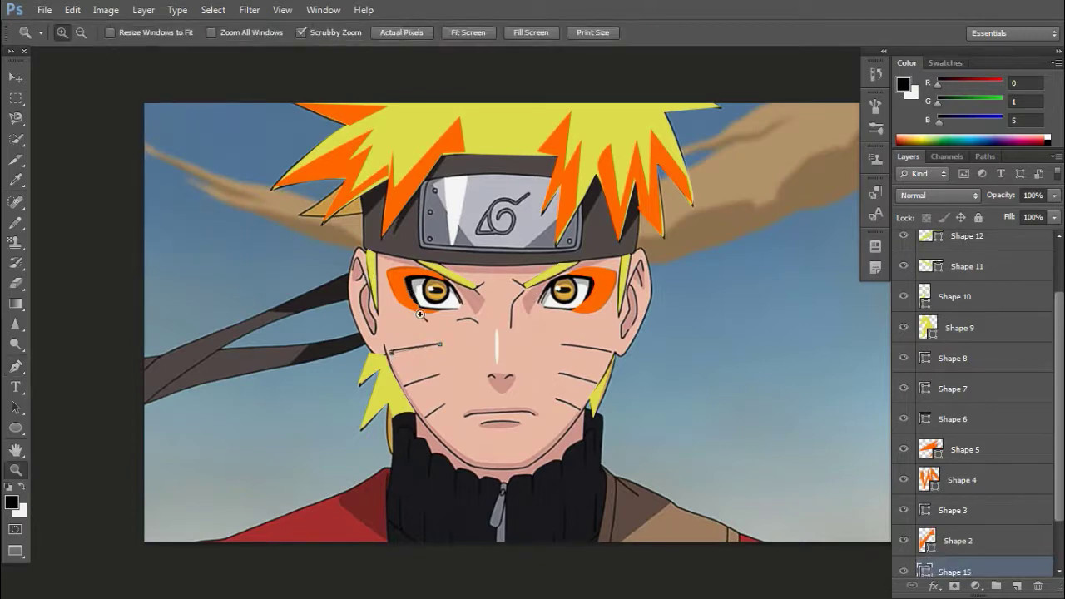
click(420, 314)
key(z)
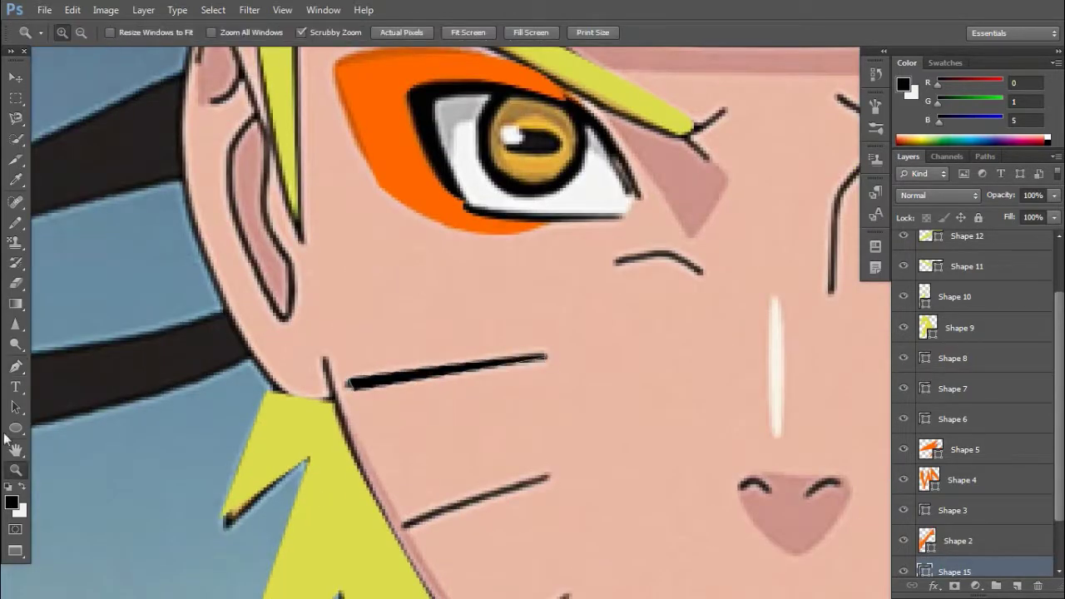
click(16, 367)
click(406, 527)
click(549, 477)
scroll(602, 526, down, 3)
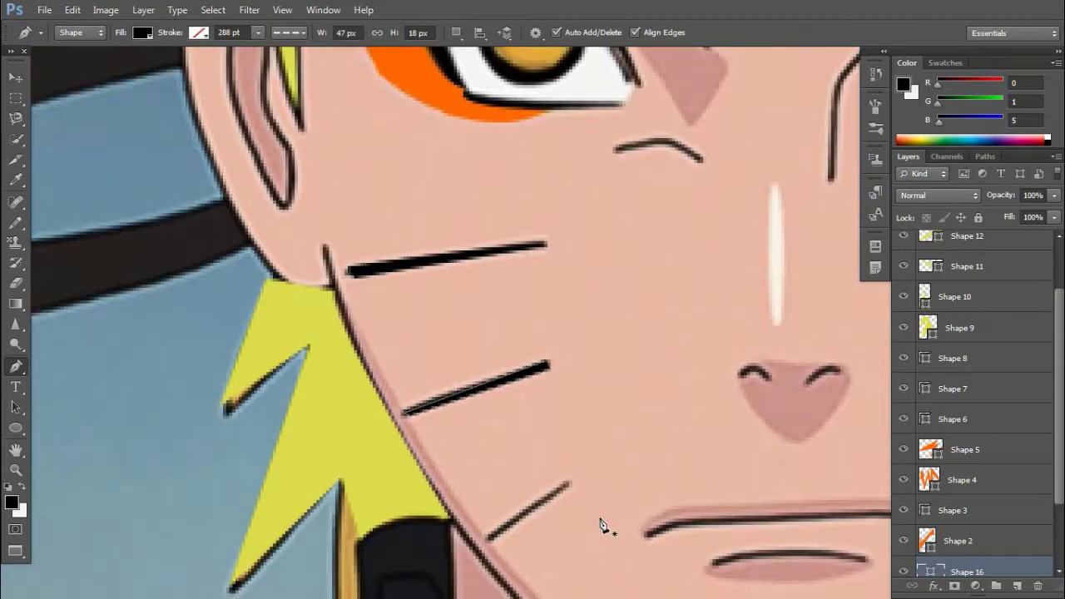
scroll(583, 483, down, 1)
click(563, 447)
click(491, 504)
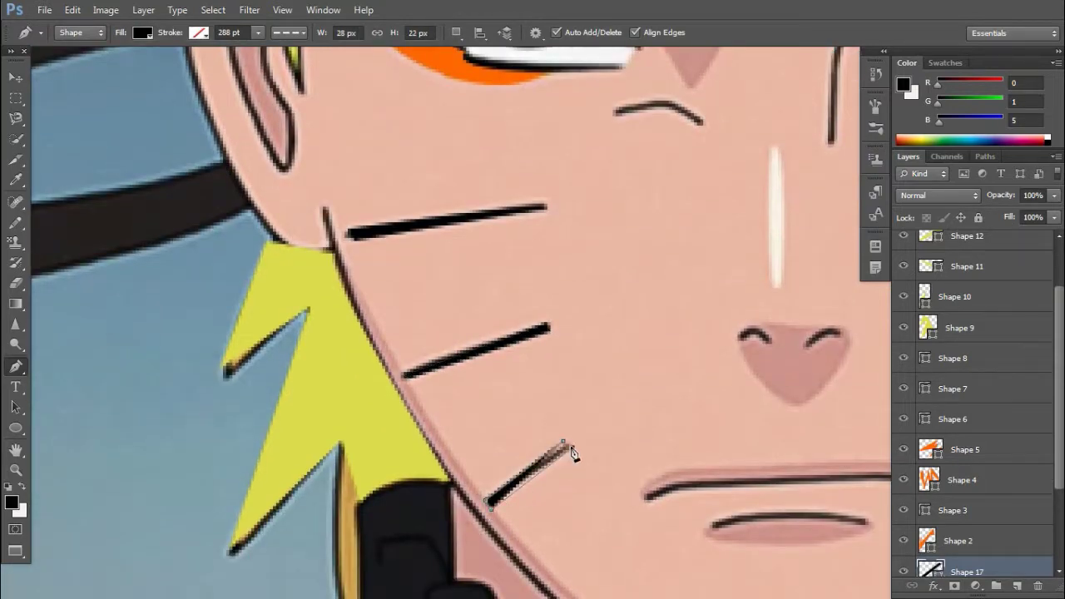
scroll(655, 507, down, 2)
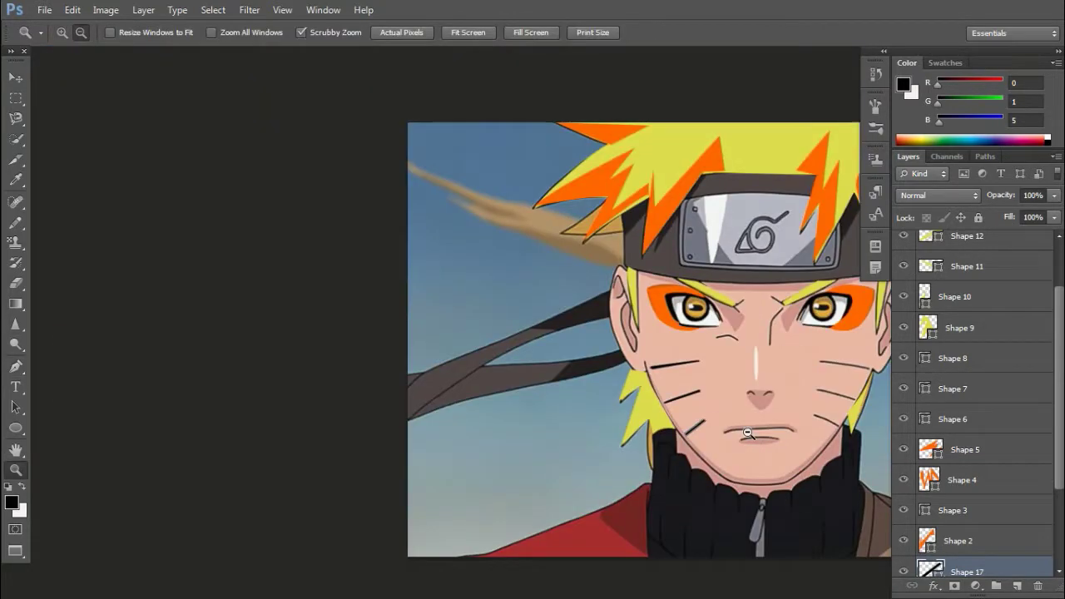
Step: Trace the upper lip line as a thin black shape
drag(630, 458, 471, 452)
click(466, 441)
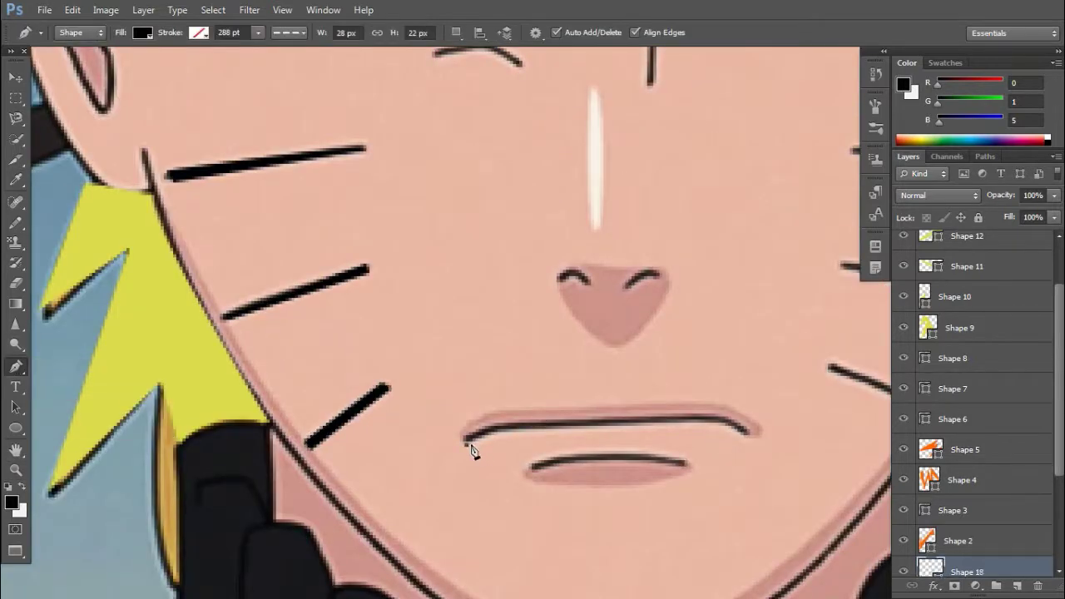
drag(743, 434, 938, 491)
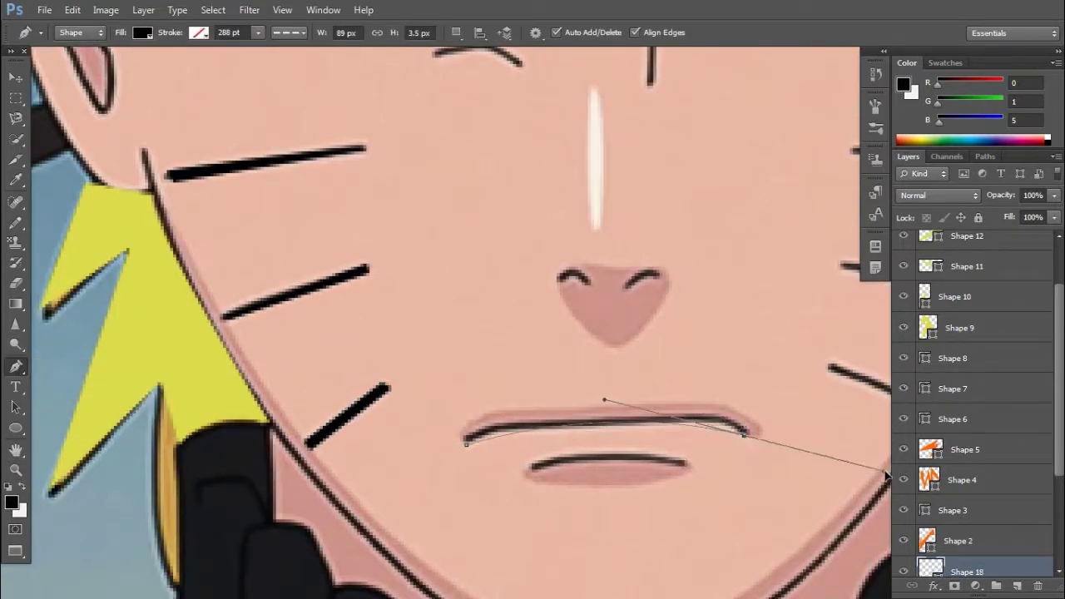
alt+click(743, 434)
click(494, 432)
click(721, 424)
click(747, 434)
click(468, 442)
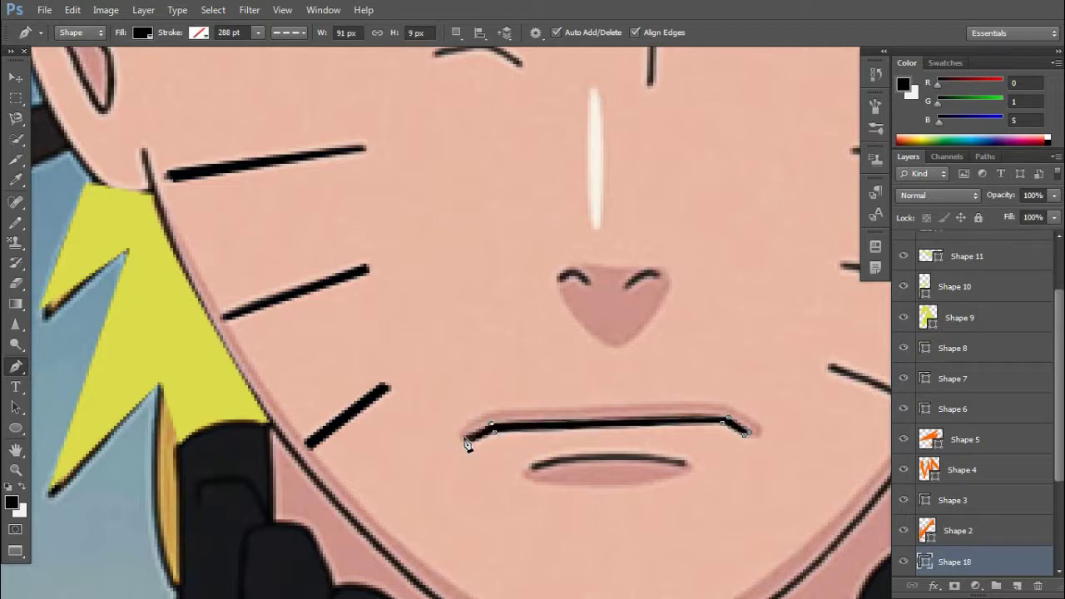
Step: Trace the lower lip line as a black shape
click(532, 468)
click(682, 471)
click(684, 463)
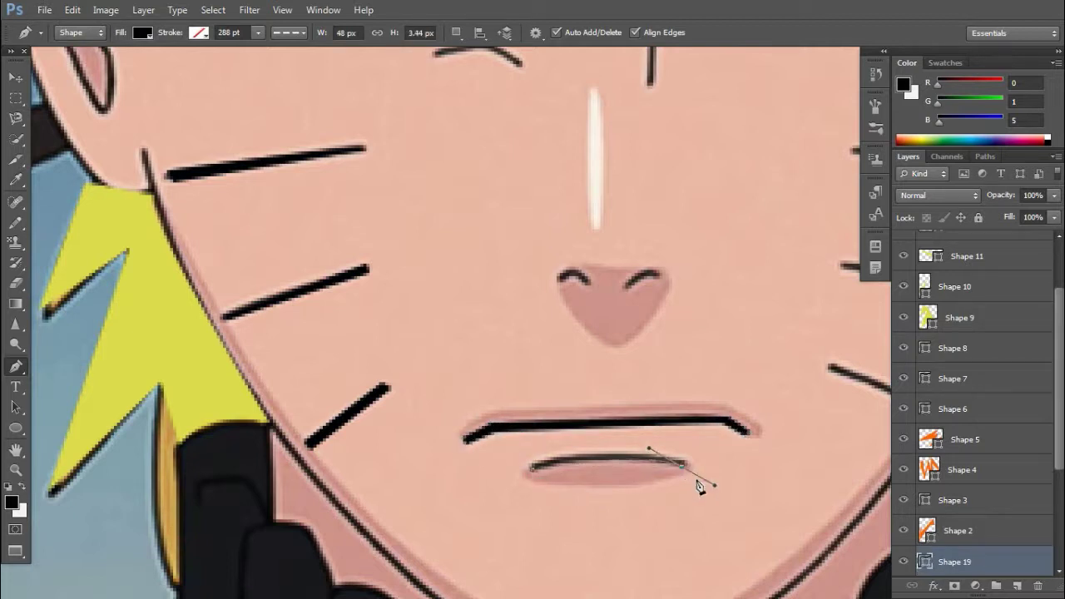
key(Return)
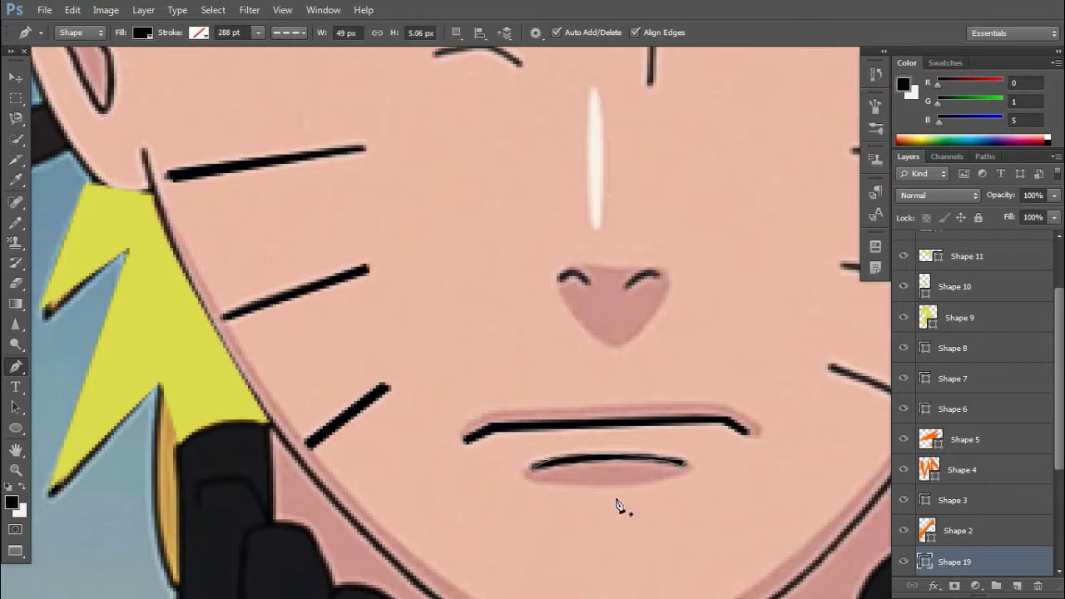
key(z)
click(782, 352)
drag(782, 352, 877, 316)
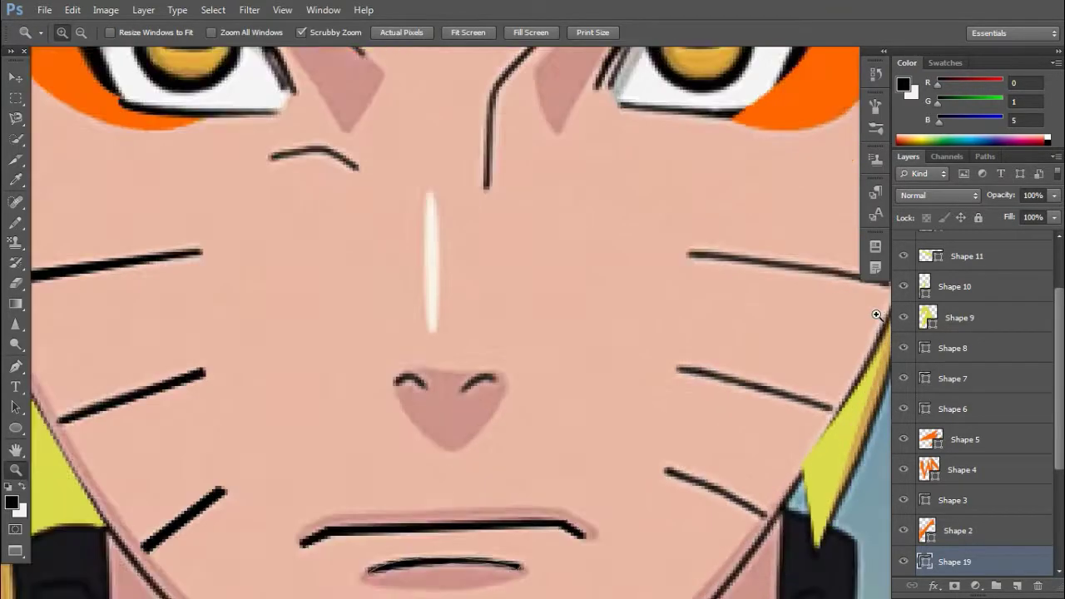
Step: Switch to Standard Screen Mode and trace the upper right-cheek whisker
key(p)
click(15, 530)
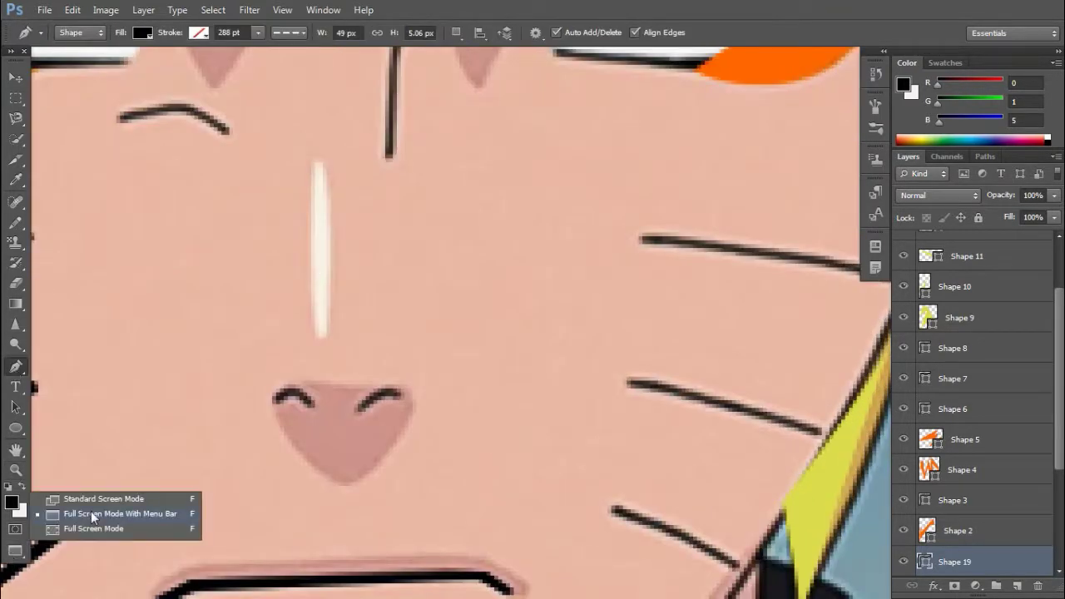
click(208, 494)
drag(653, 308, 345, 308)
click(333, 260)
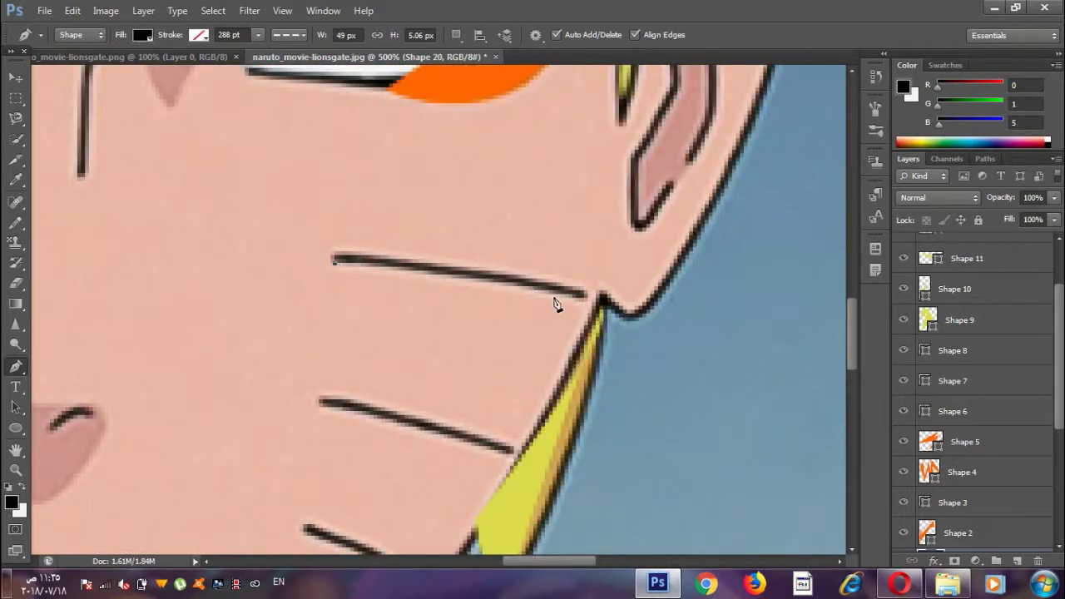
click(585, 294)
click(336, 265)
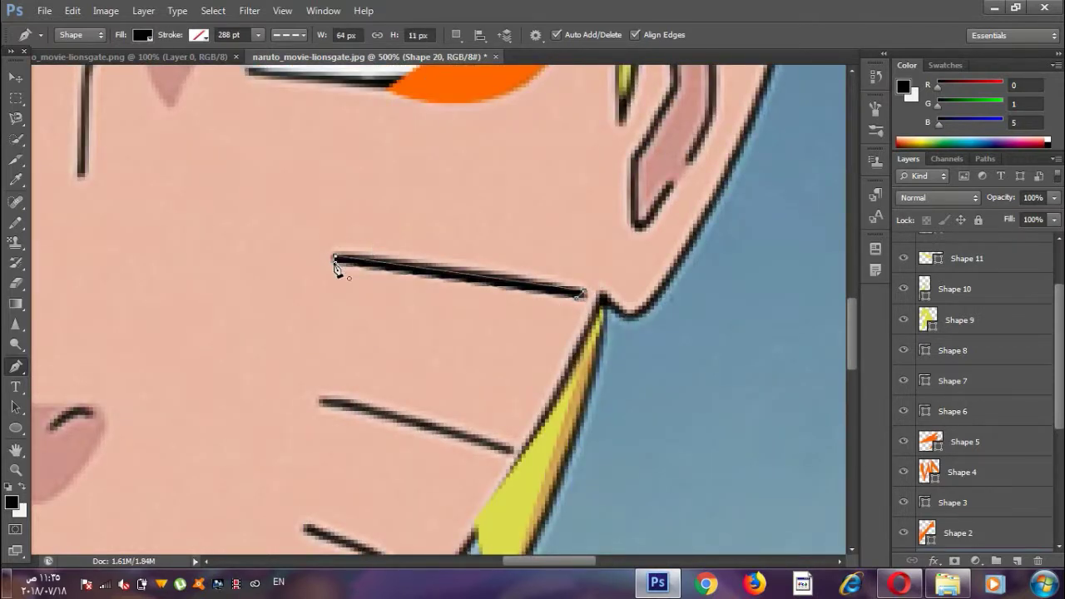
key(Return)
Step: Trace the middle and lowest right-cheek whiskers as black lines
click(320, 403)
click(505, 453)
scroll(380, 340, down, 3)
key(Return)
click(306, 341)
click(429, 398)
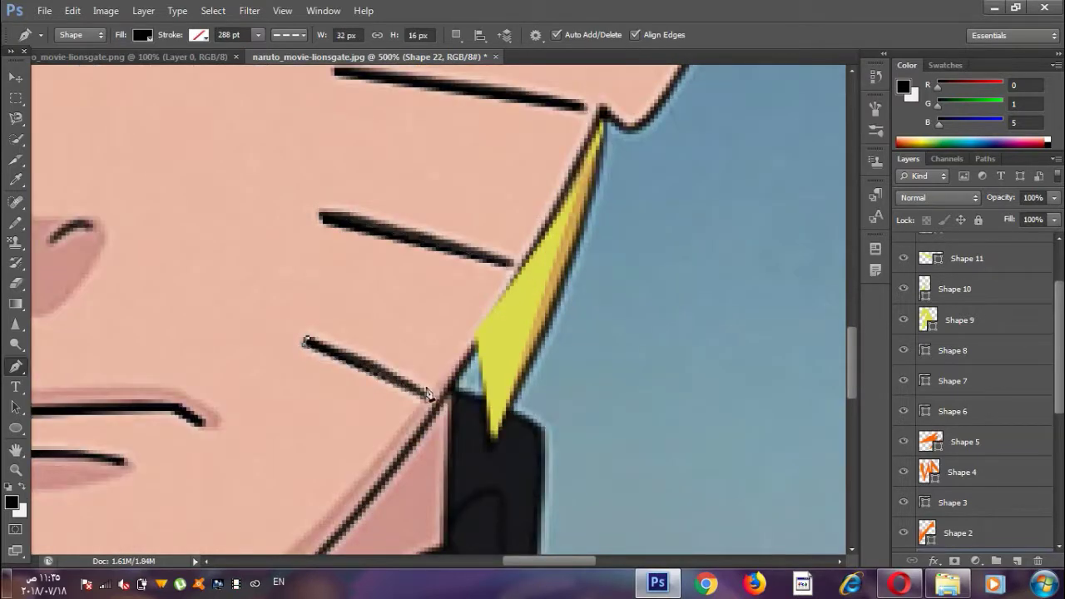
key(Return)
key(z)
drag(427, 406, 232, 188)
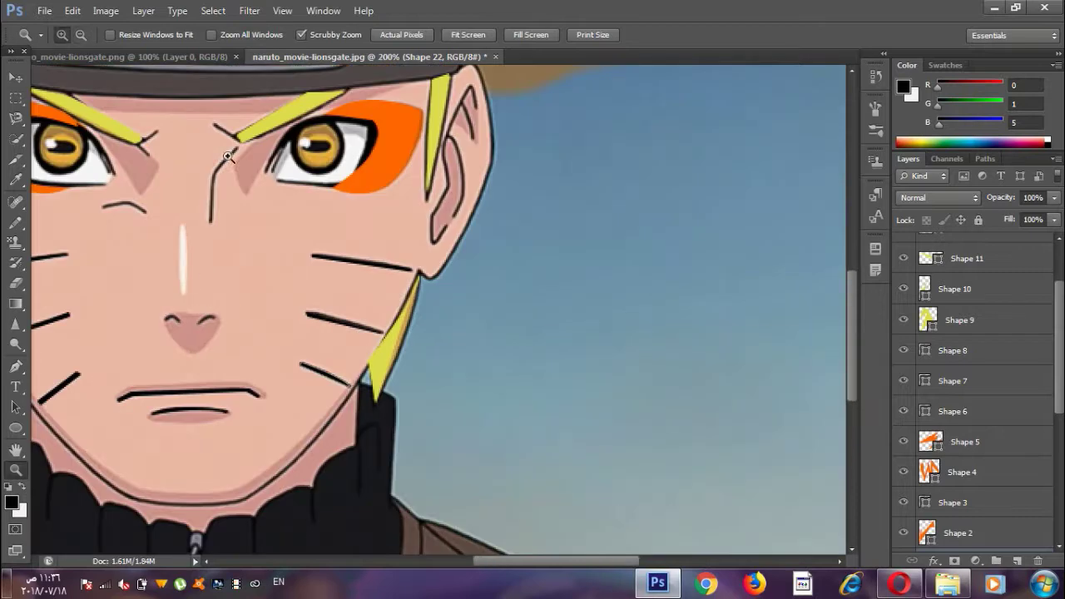
Step: Zoom in and trace the black crease between the brows
click(232, 189)
click(15, 366)
click(250, 358)
click(265, 221)
click(333, 139)
click(330, 133)
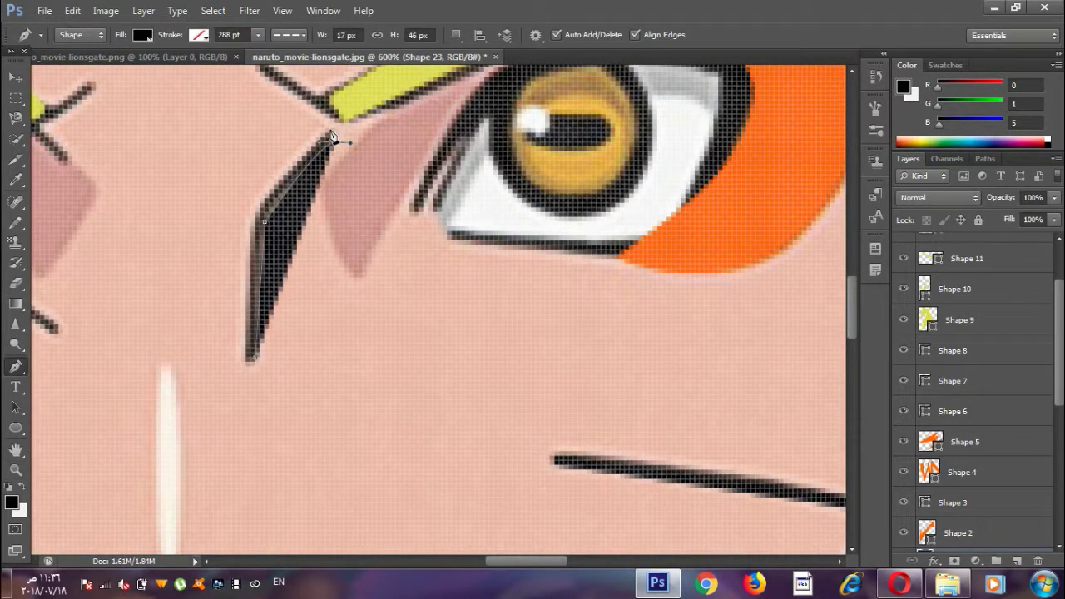
click(251, 222)
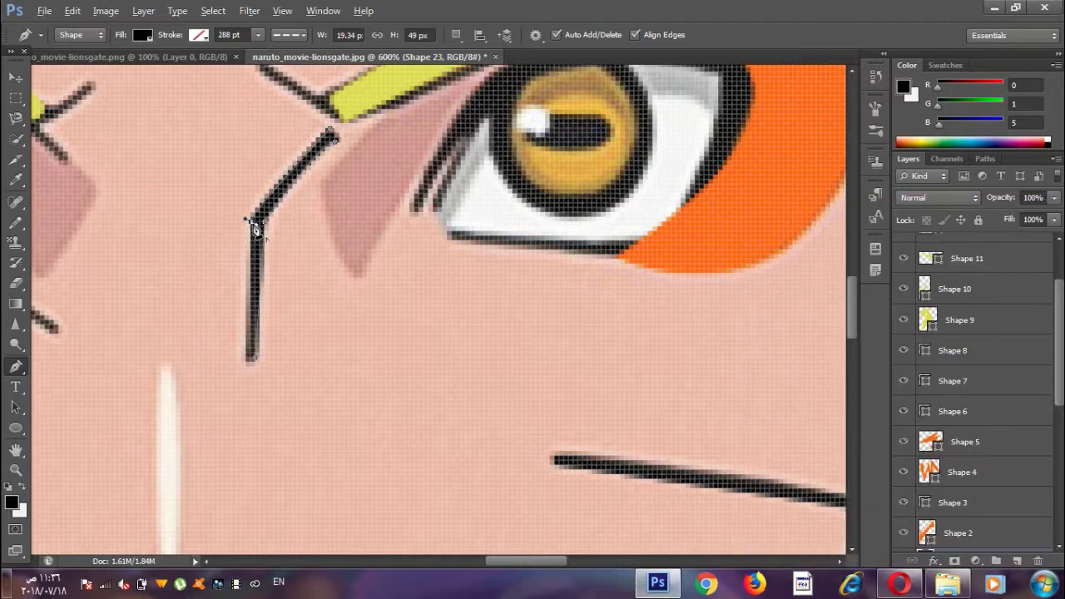
click(248, 363)
Step: Trace the short black marks beside both eyebrows
scroll(255, 208, up, 3)
click(262, 164)
click(327, 199)
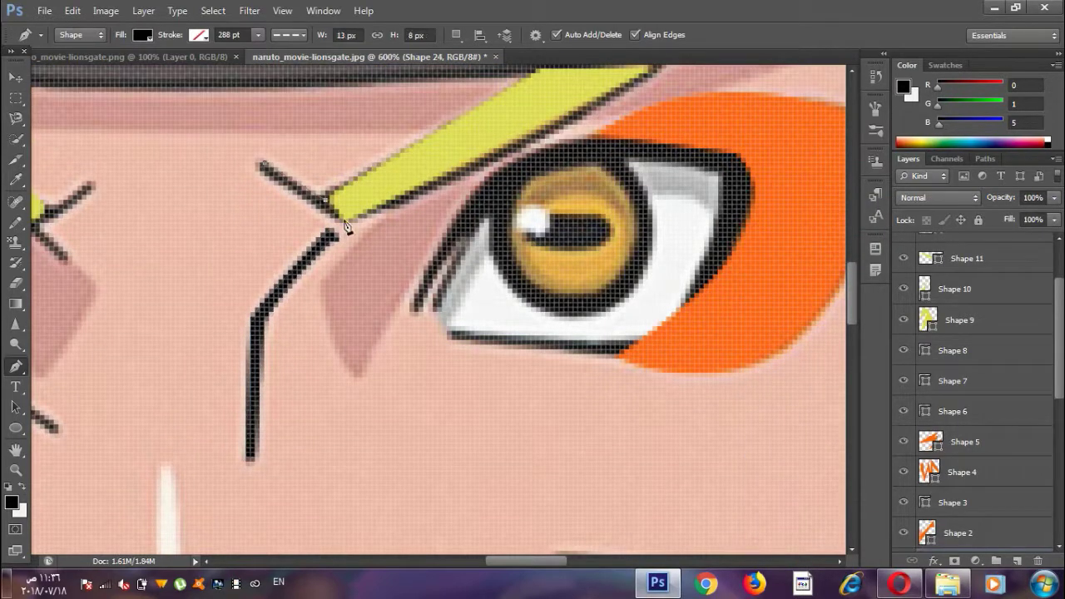
click(331, 218)
drag(559, 559, 487, 577)
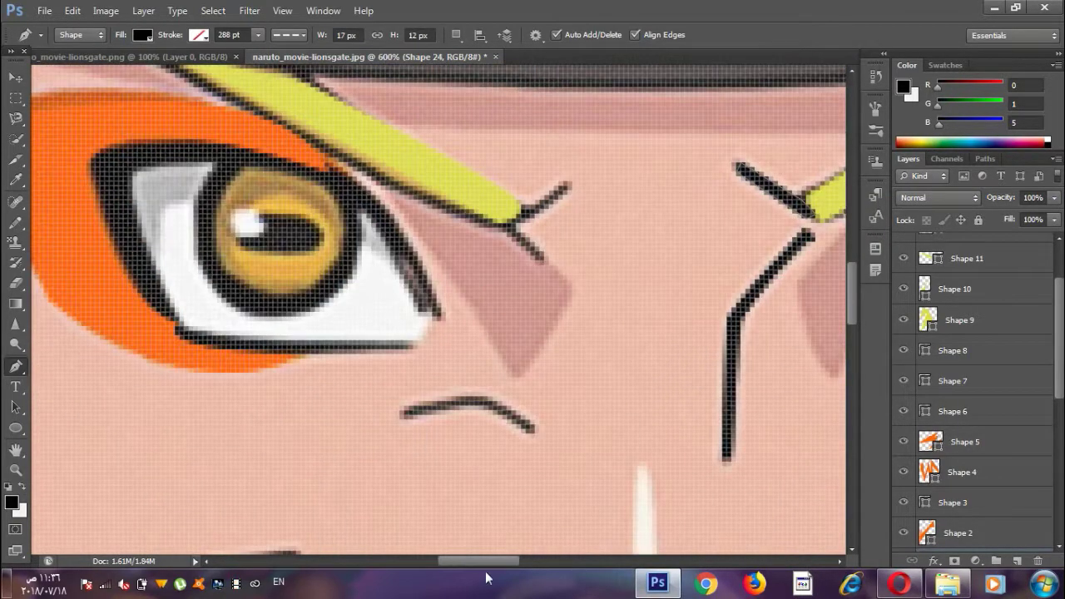
click(563, 185)
click(508, 227)
click(538, 254)
click(545, 251)
click(523, 227)
Step: Trace the small curved eye line below the brow
click(529, 431)
click(484, 405)
click(461, 406)
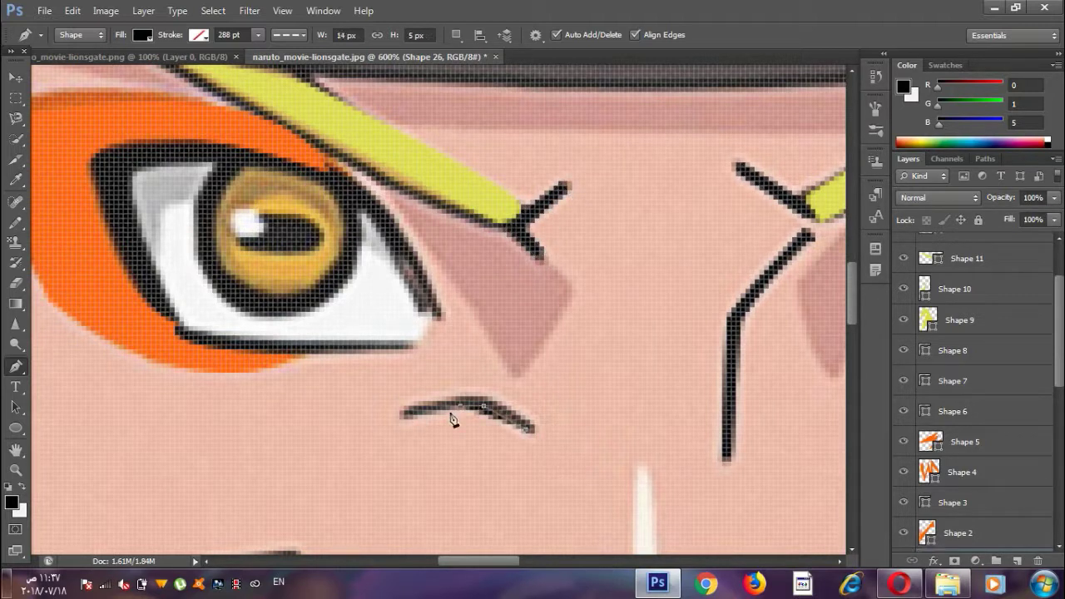
click(400, 411)
click(414, 419)
click(467, 402)
key(Escape)
Step: Trace both nostril curves, then zoom out to 100%
scroll(559, 447, down, 5)
click(635, 434)
click(613, 417)
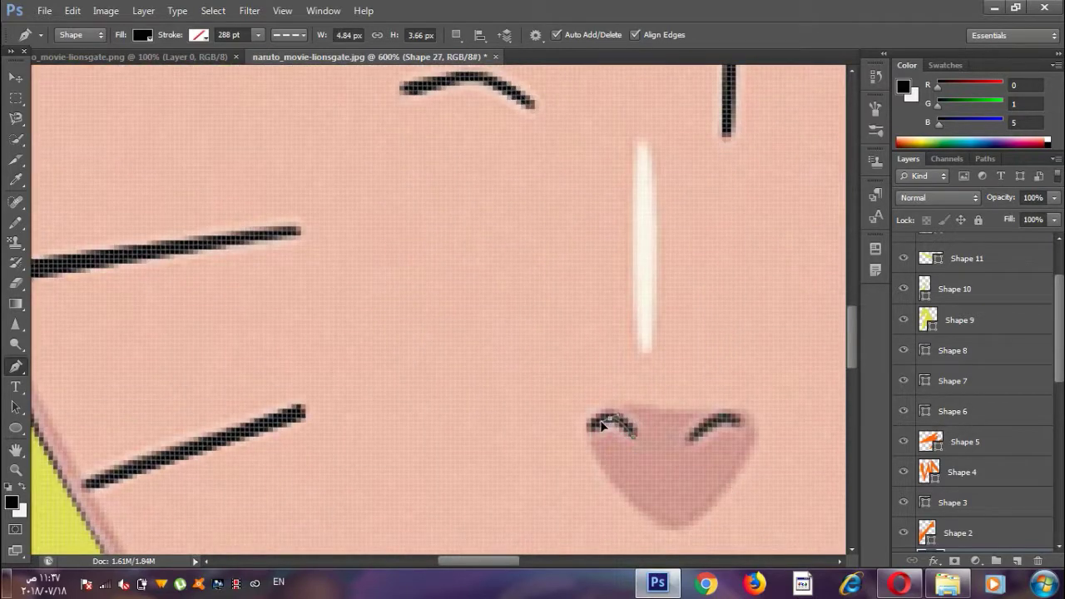
click(588, 425)
click(638, 438)
key(Escape)
click(696, 448)
click(738, 422)
click(699, 440)
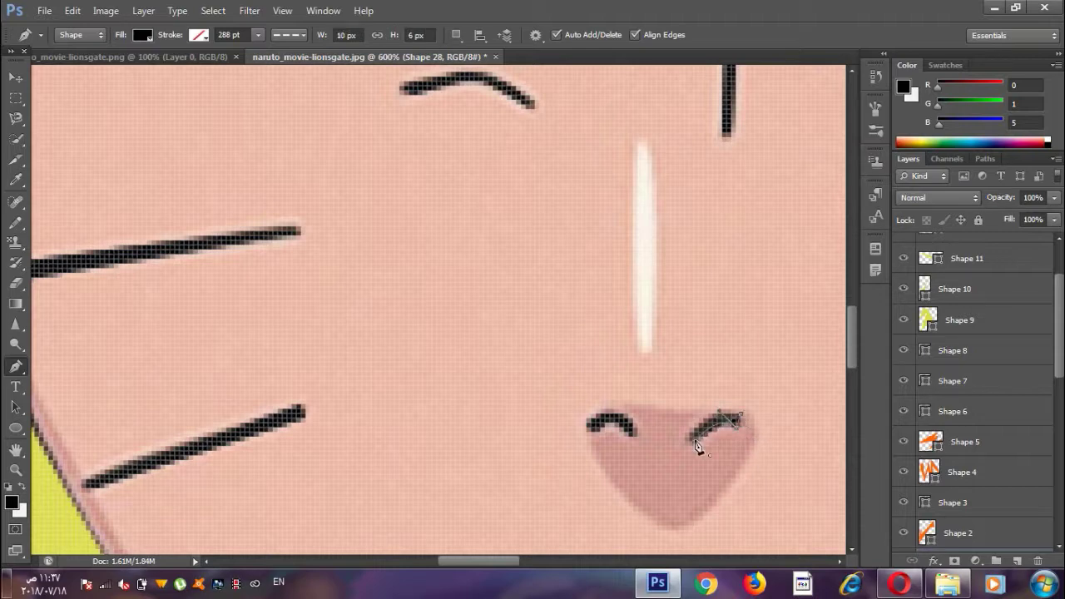
key(z)
drag(746, 397, 469, 288)
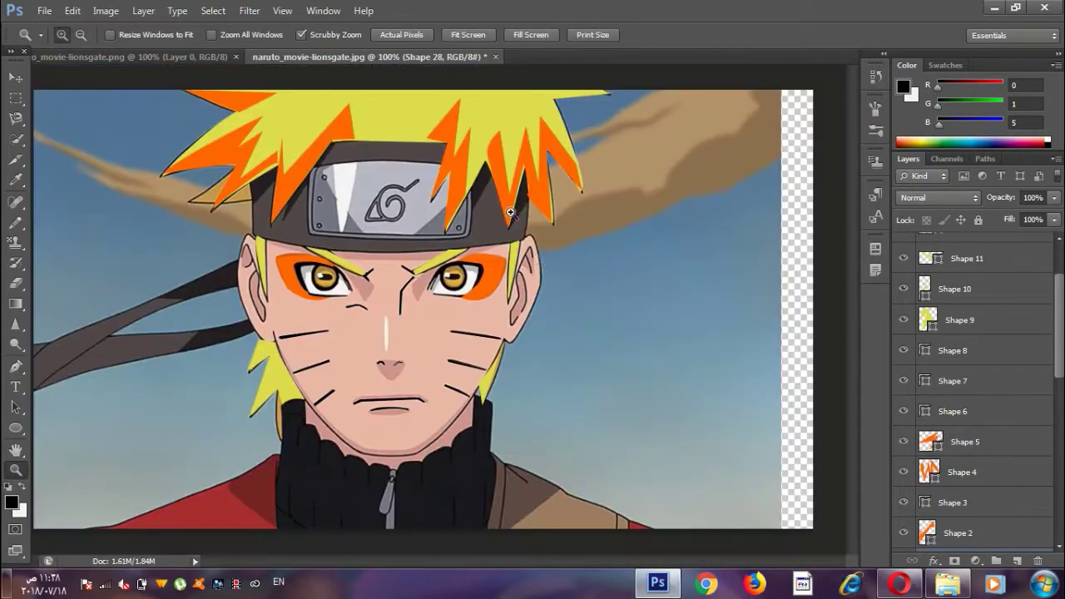
Step: Sample the face's skin colour and start a skin-filled shape at the hairline by the ear
click(15, 179)
click(365, 322)
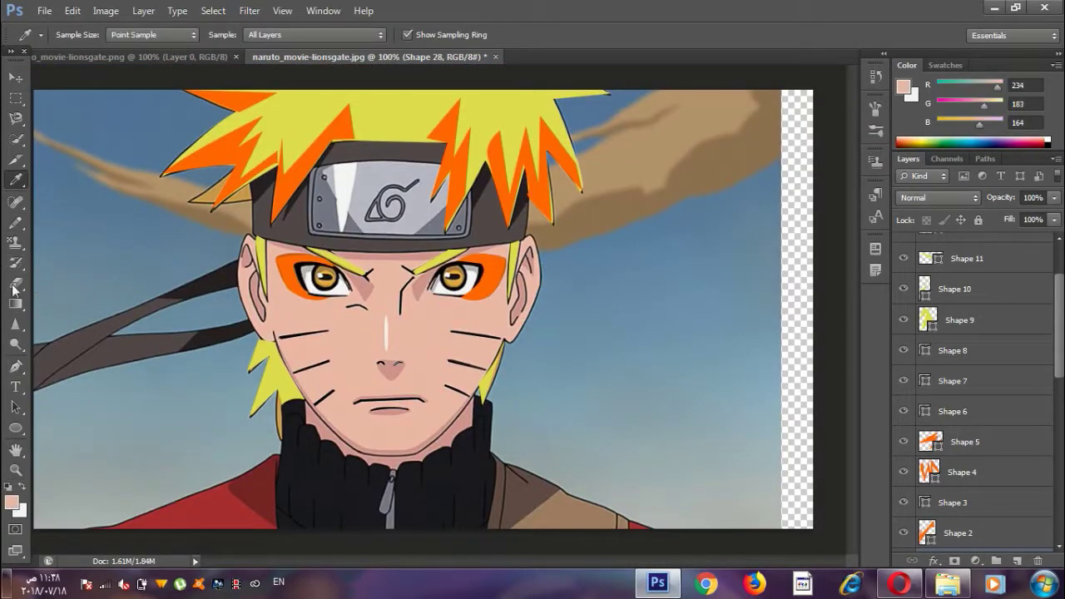
click(15, 366)
click(530, 238)
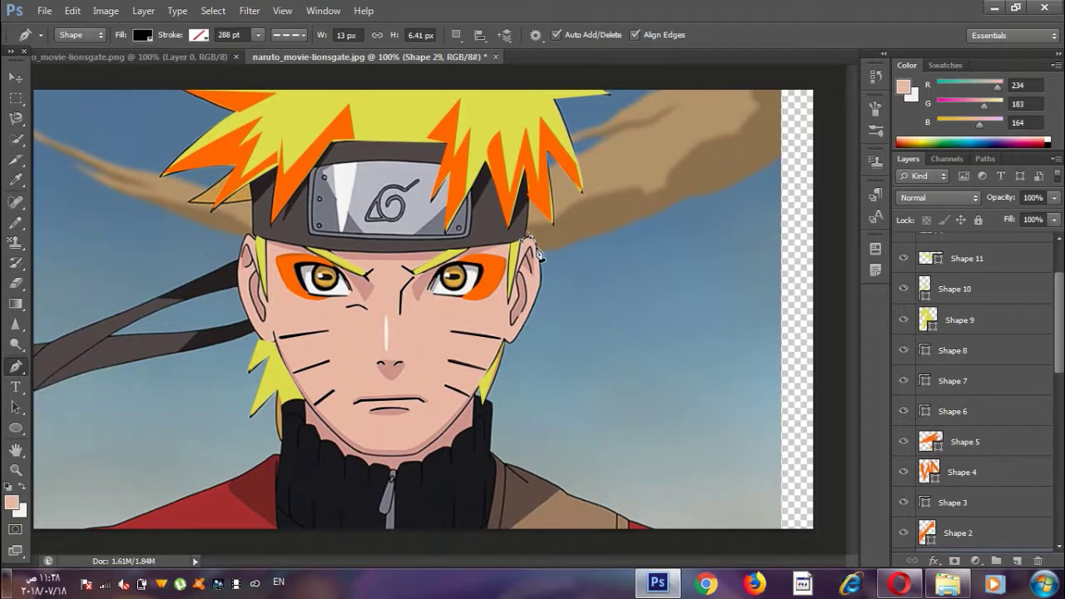
click(142, 34)
click(543, 289)
Step: Trace the face outline through jaw, chin, cheek and forehead, closing the skin shape
click(506, 342)
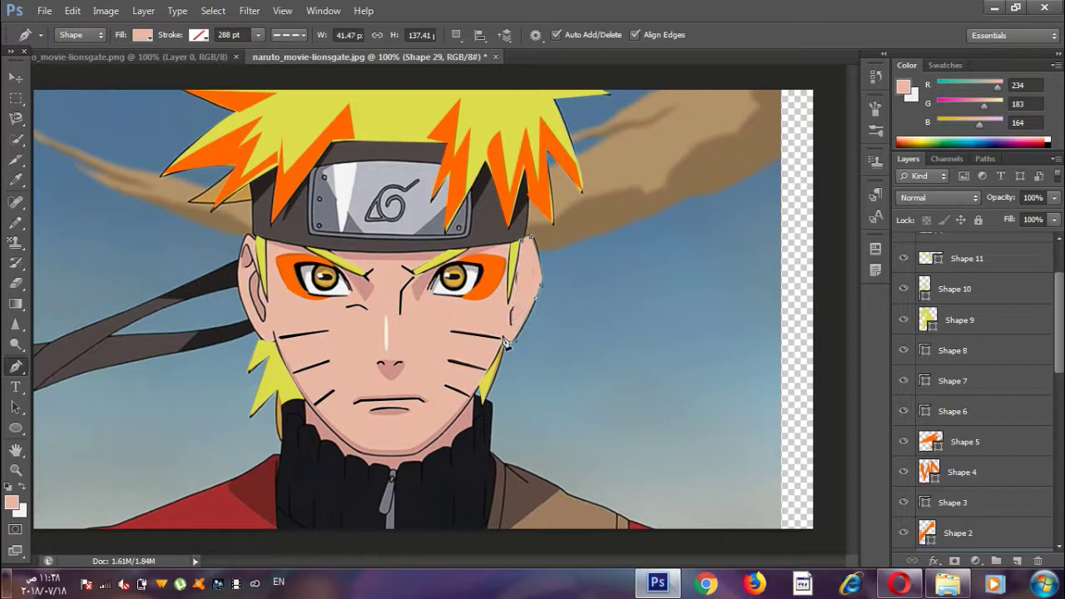
click(410, 457)
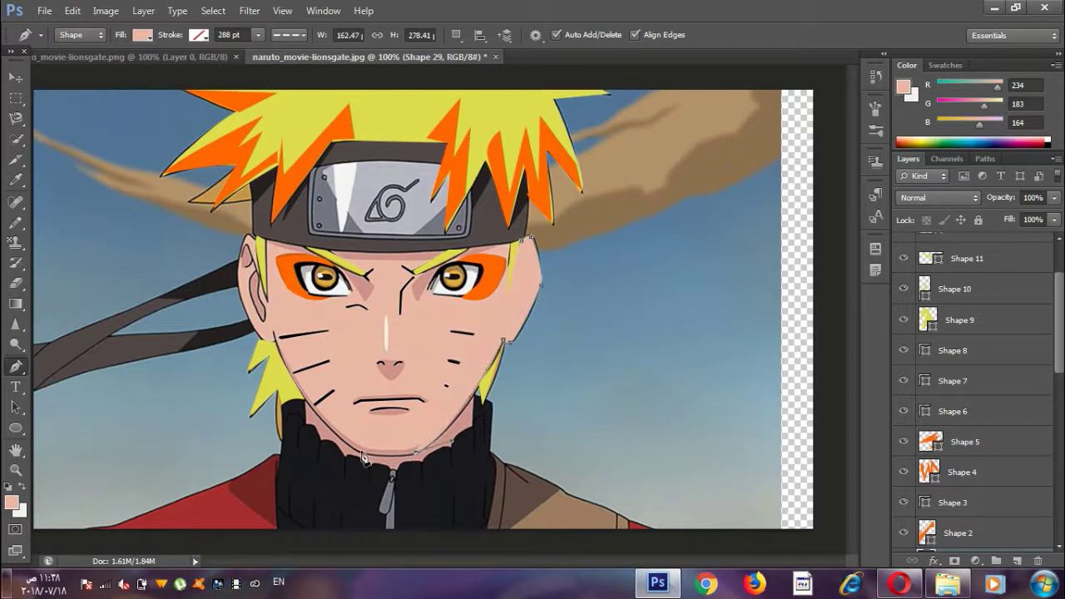
click(356, 451)
drag(276, 340, 280, 350)
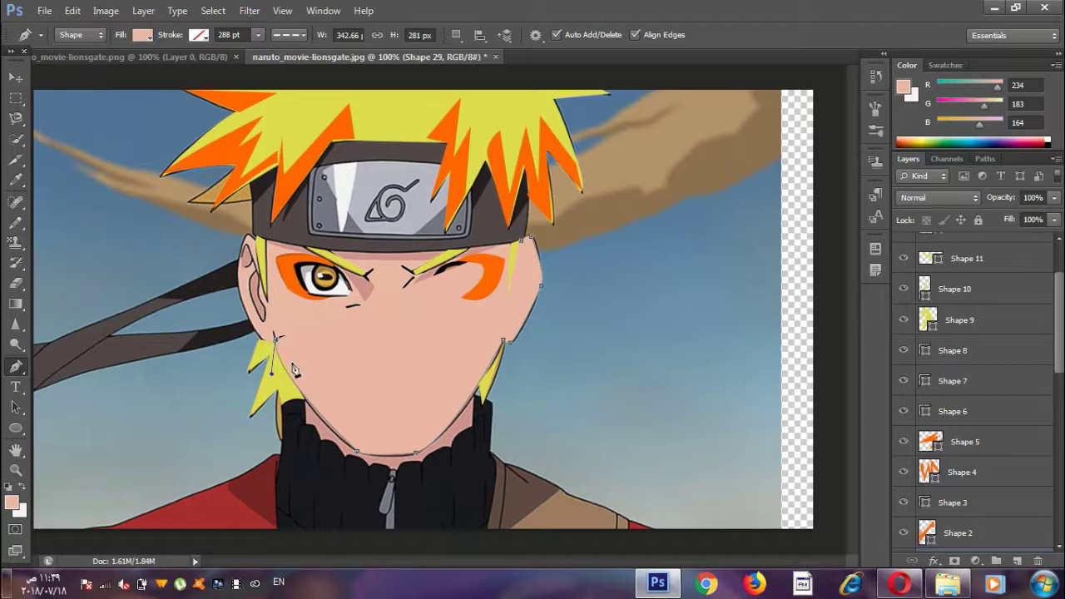
click(249, 238)
click(251, 240)
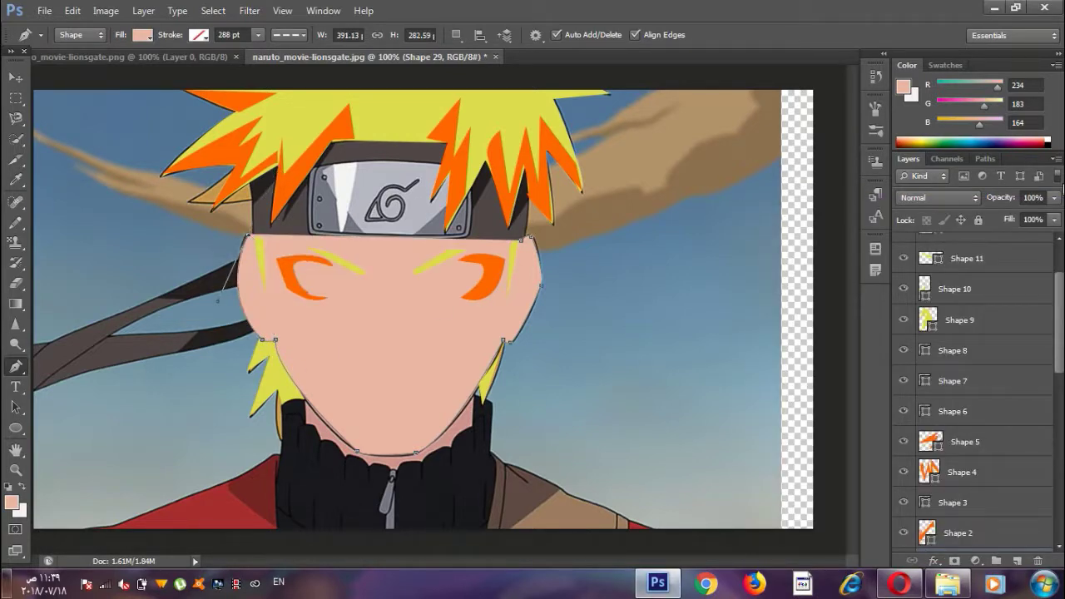
Step: Lower the skin shape's opacity and move Shape 29 below the line layers, just above Layer 0
drag(1054, 197, 978, 218)
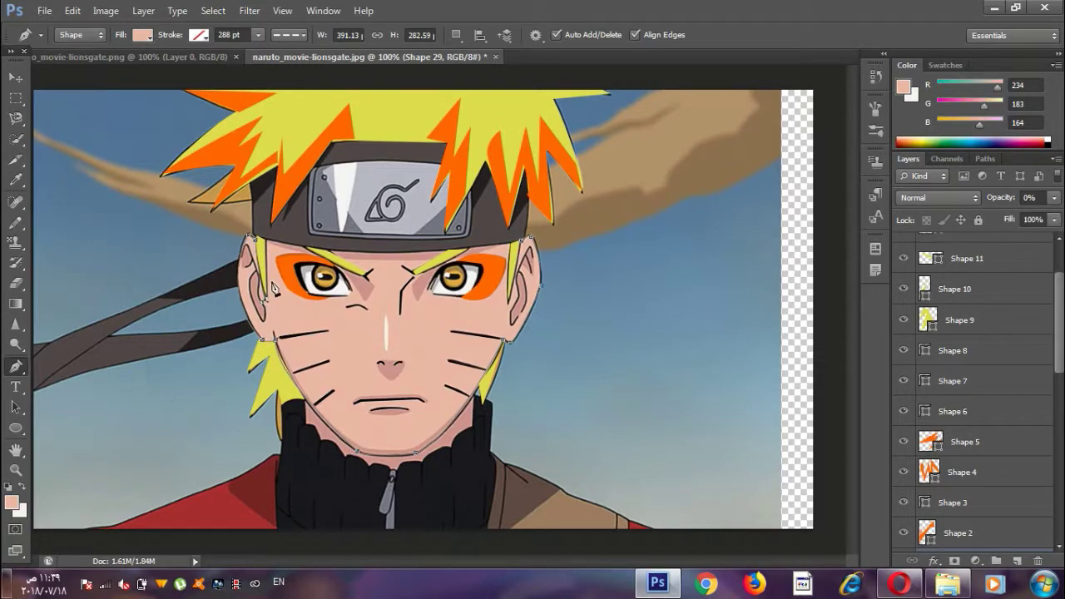
key(Return)
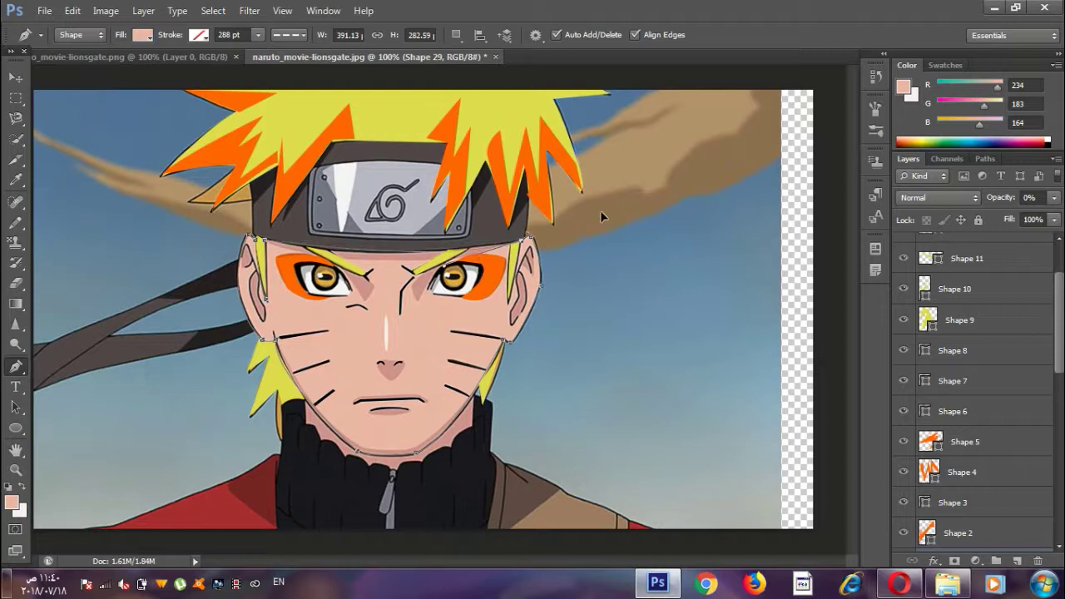
drag(1055, 197, 1059, 218)
scroll(1053, 381, down, 2)
scroll(1053, 380, down, 2)
drag(966, 351, 965, 509)
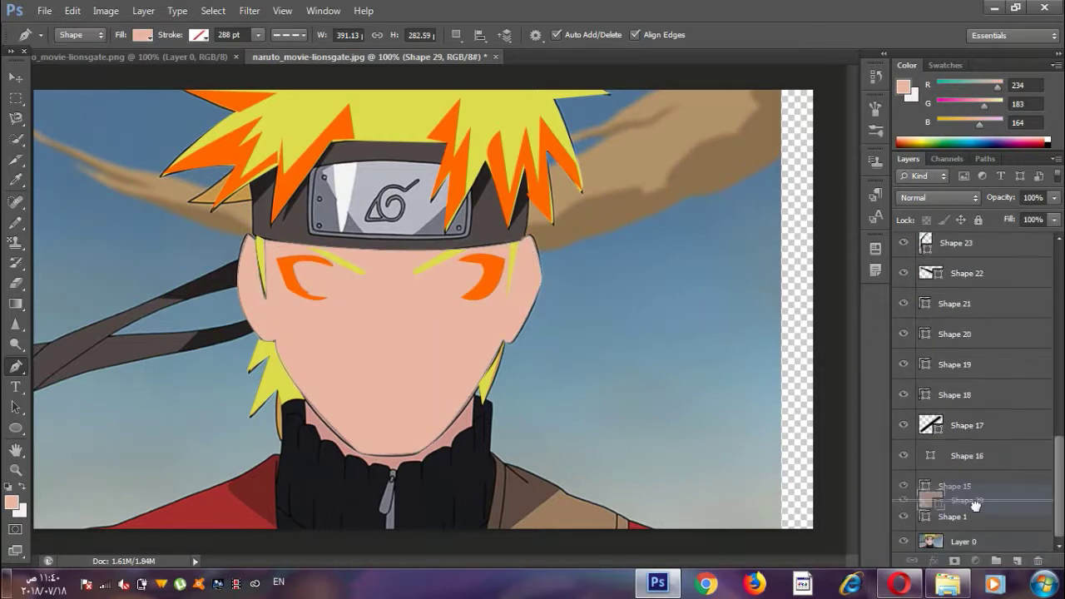
Step: Zoom in on the right ear and set the shape fill colour to black
key(0)
key(0)
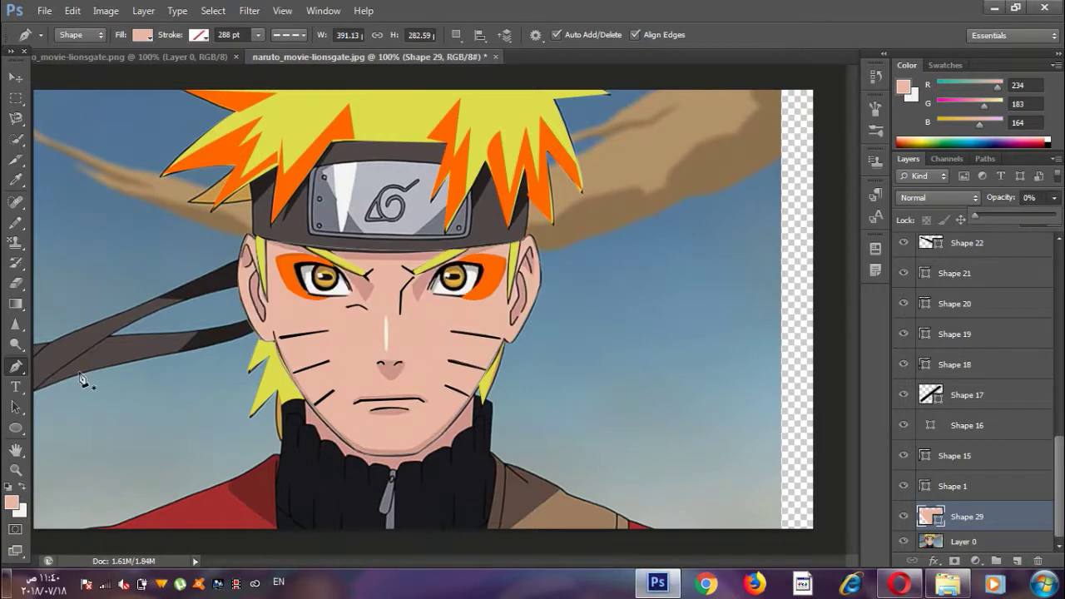
key(ctrl+plus)
key(ctrl+plus)
click(142, 35)
click(68, 110)
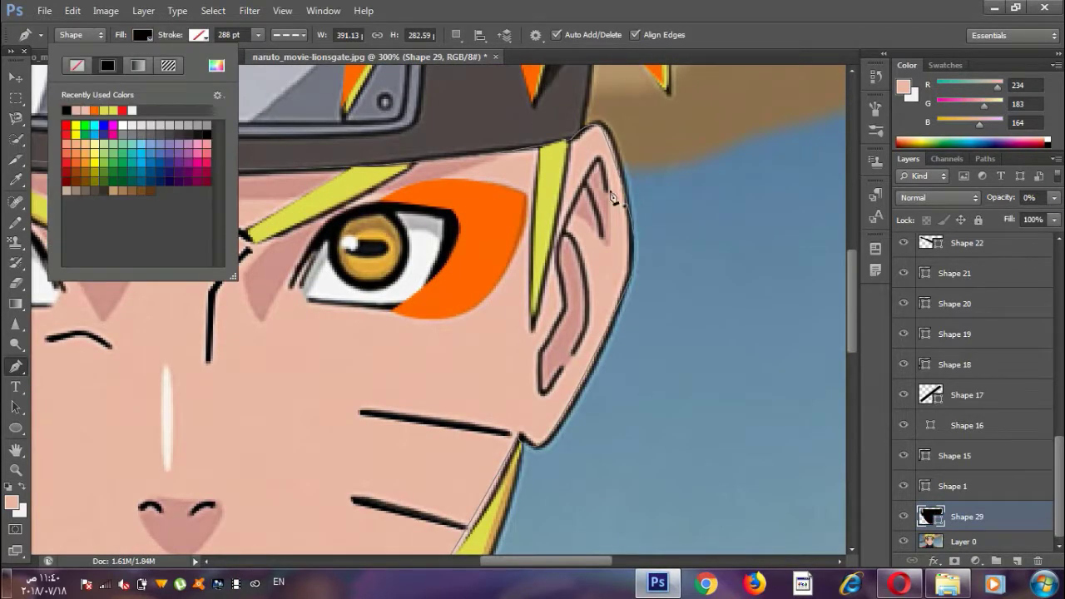
Step: Trace the first black inner-ear shape, Shape 30, down the ear, lowering its opacity to check it
click(612, 196)
click(599, 157)
click(608, 184)
click(559, 240)
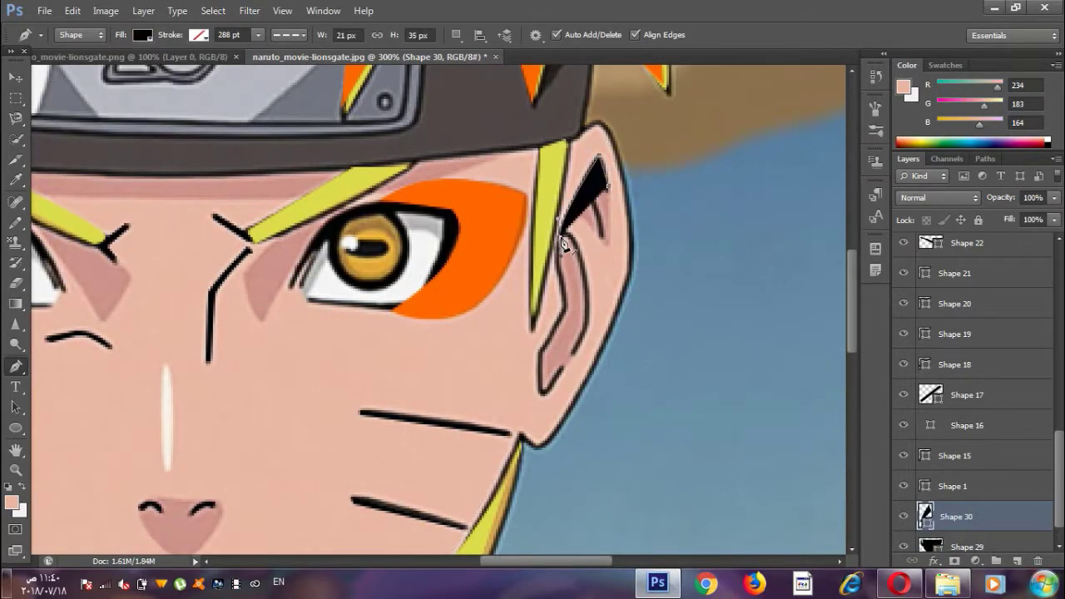
click(563, 312)
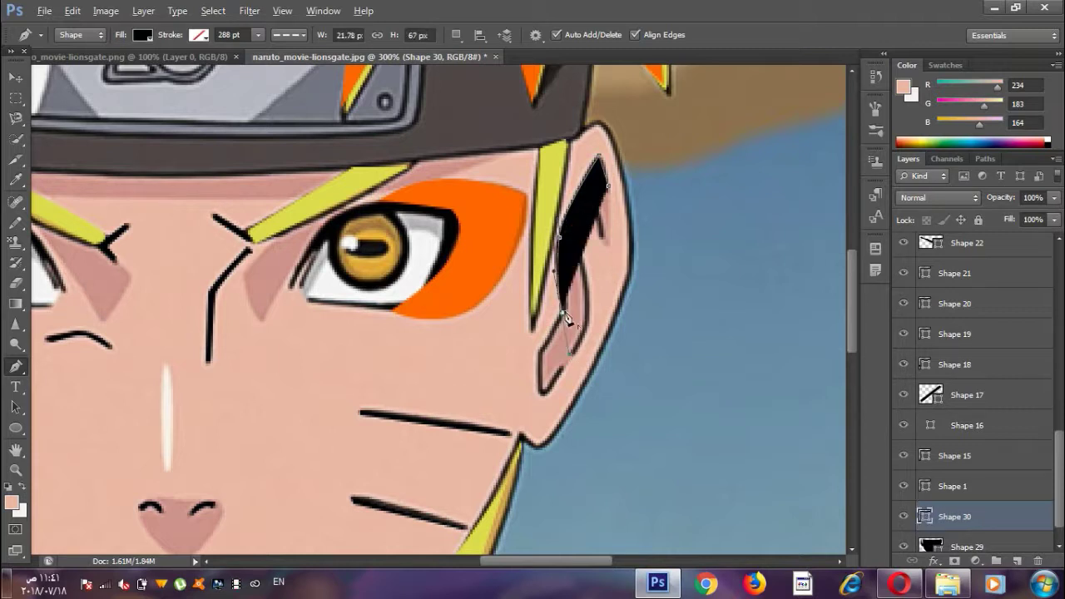
click(539, 351)
click(541, 390)
click(546, 396)
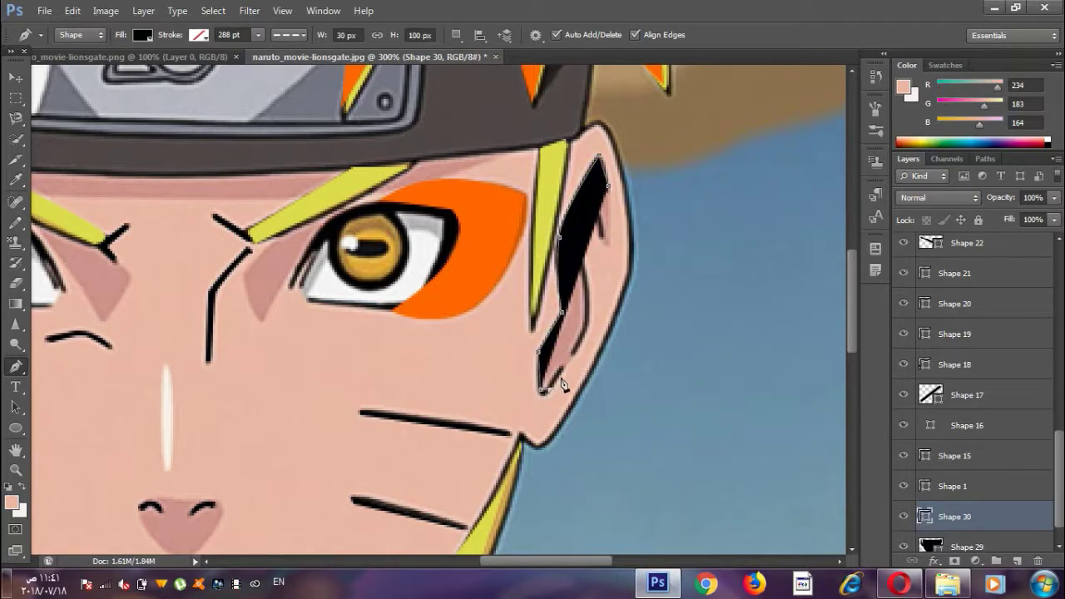
key(0)
key(0)
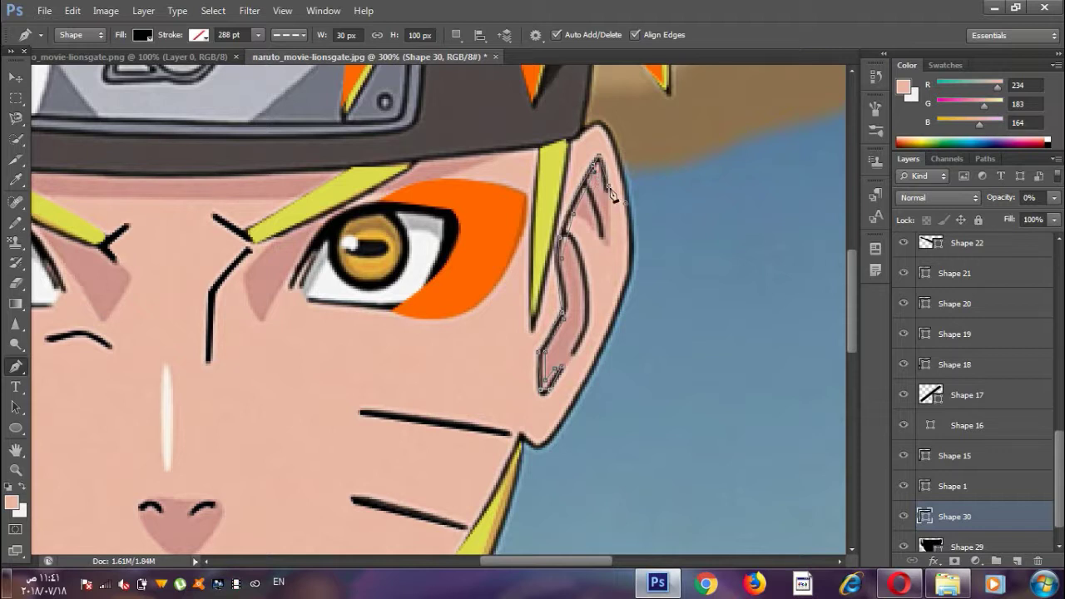
drag(1054, 197, 844, 240)
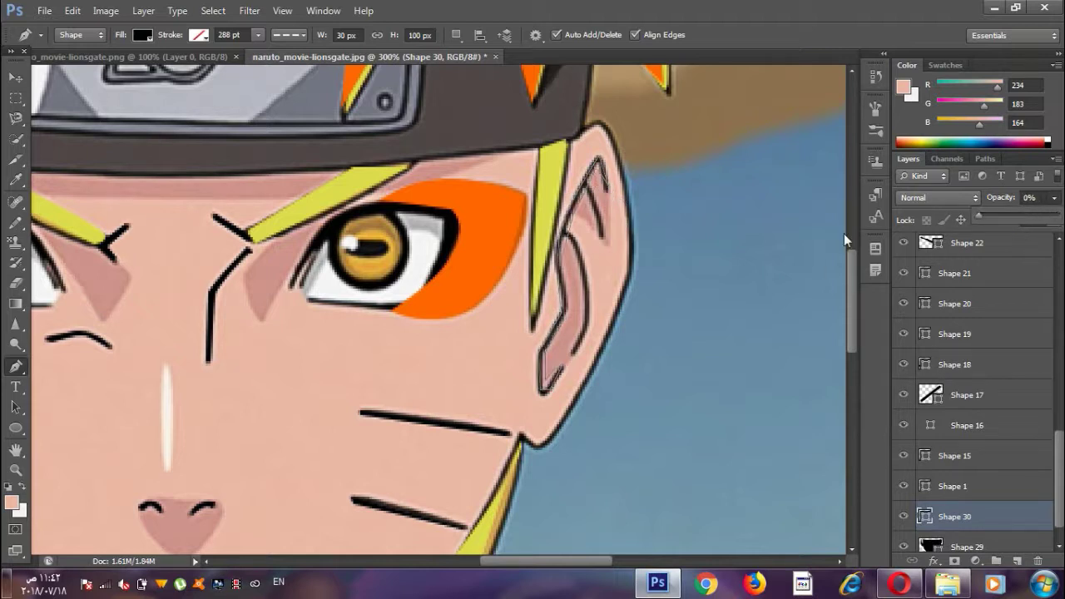
Step: Trace the inner ear's black crease as Shape 31, curving it around the ear's top
click(571, 239)
drag(585, 331, 567, 371)
click(543, 393)
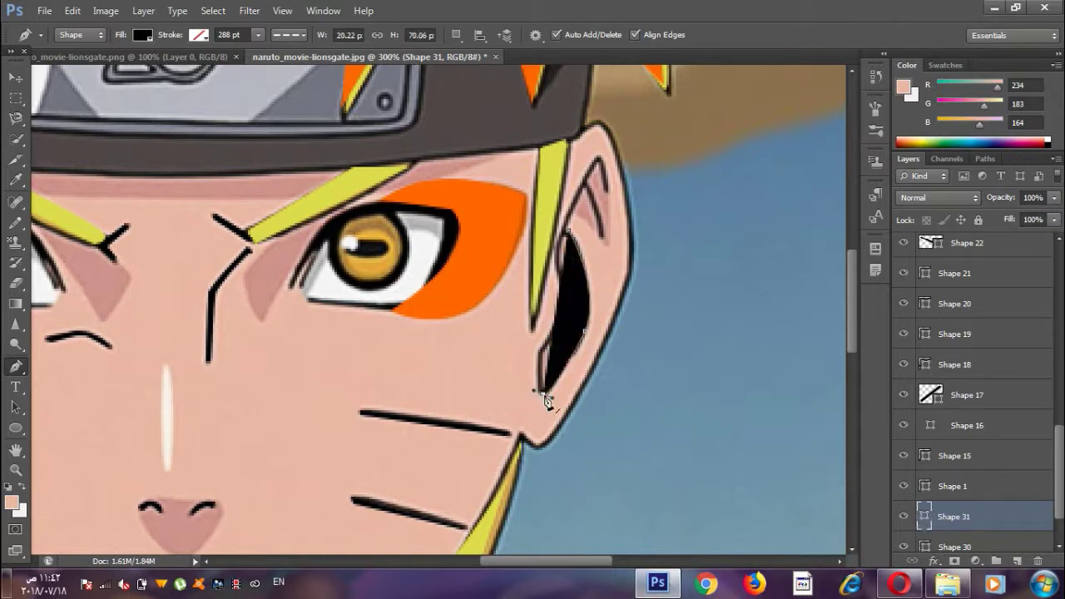
click(535, 357)
click(1054, 198)
drag(1055, 202, 564, 381)
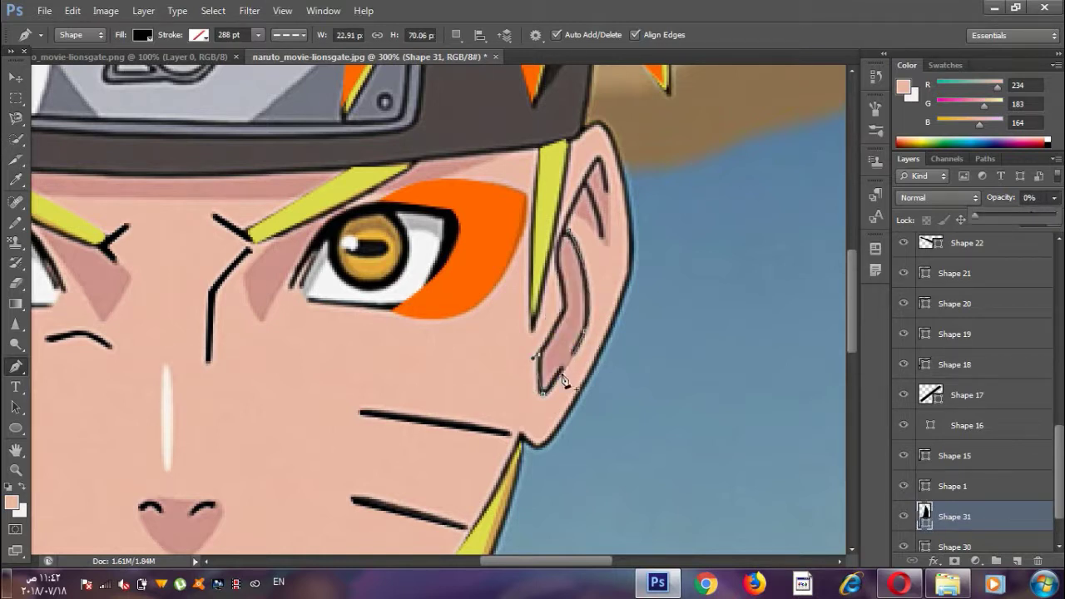
drag(567, 319, 558, 273)
drag(566, 234, 580, 251)
key(Return)
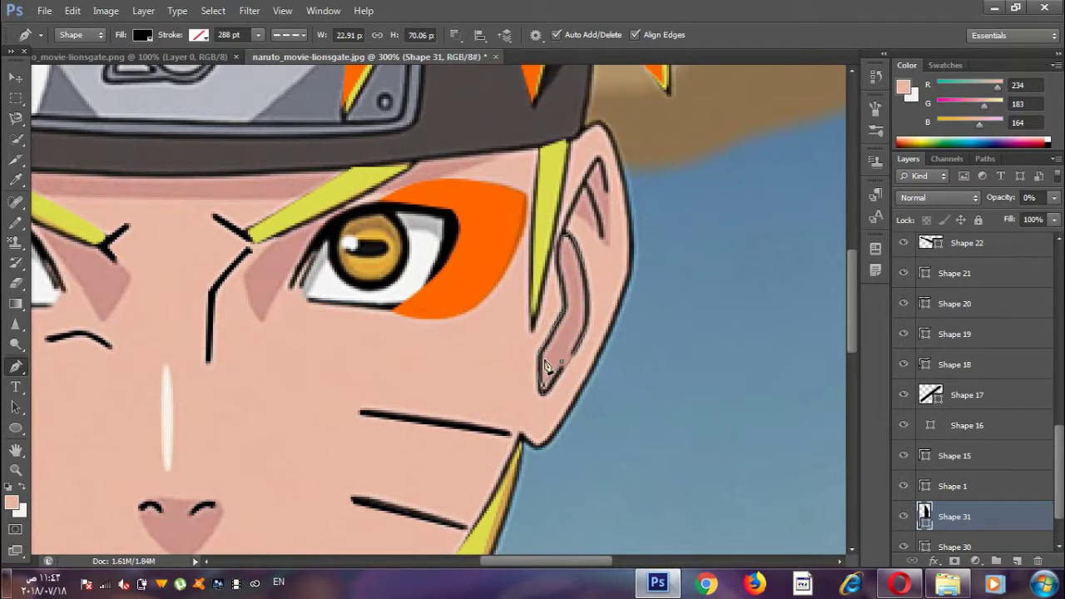
drag(570, 244, 584, 317)
Step: Restore Shape 30 to 100% opacity and zoom out to check the finished ear
key(0)
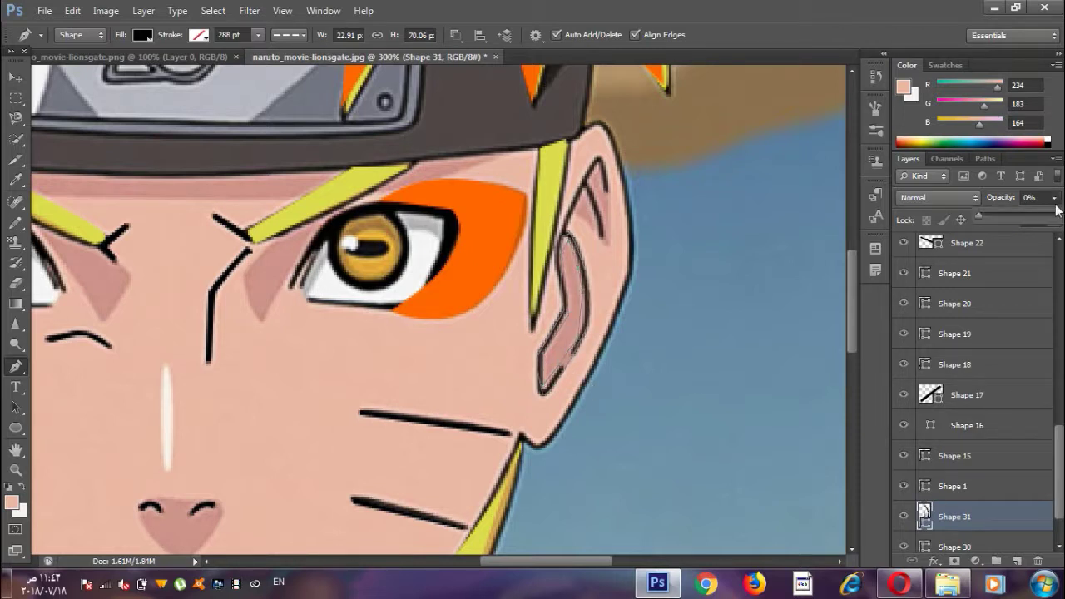
click(955, 546)
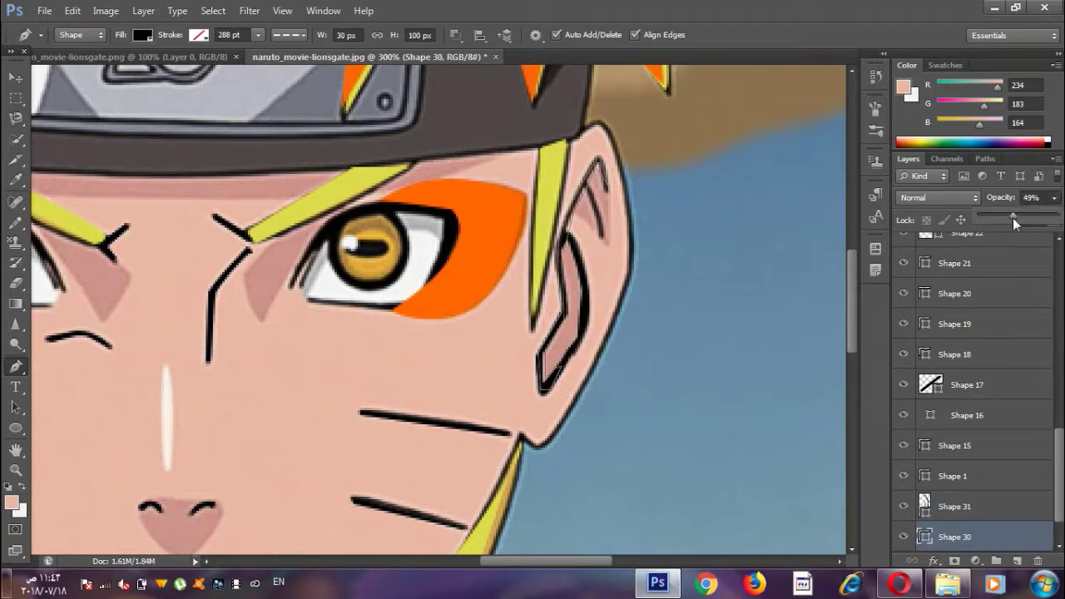
key(z)
drag(518, 209, 258, 288)
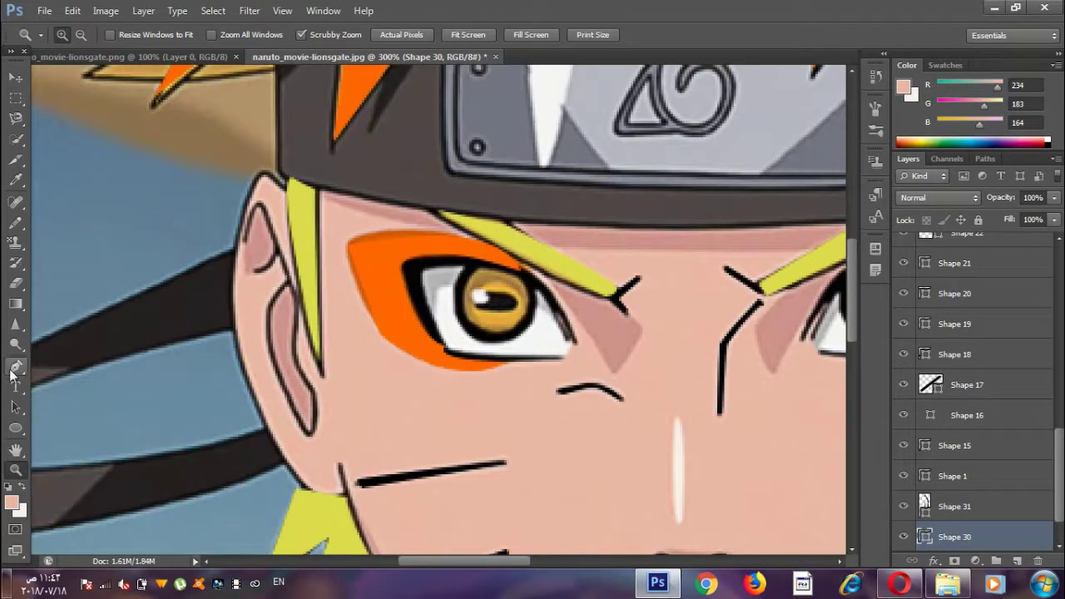
Step: Draw a thin black line shape, Shape 32, on the left ear
click(15, 367)
click(296, 298)
click(260, 204)
click(245, 239)
click(269, 240)
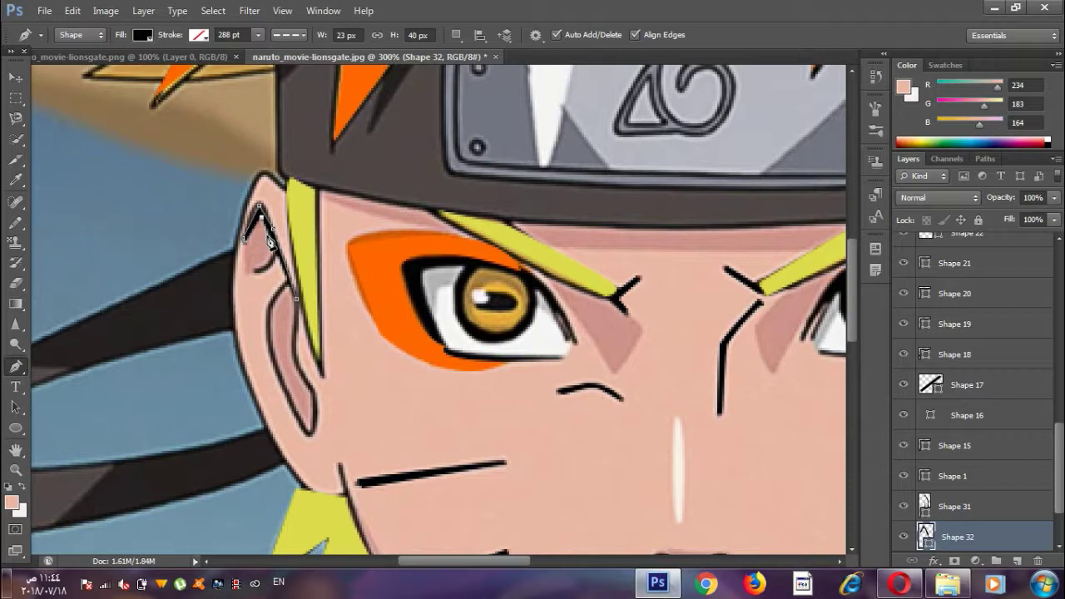
click(288, 280)
click(295, 296)
Step: Trace the left ear's inner hollow as Shape 33, lowering its opacity to check the trace
click(288, 287)
click(272, 305)
click(272, 350)
click(310, 439)
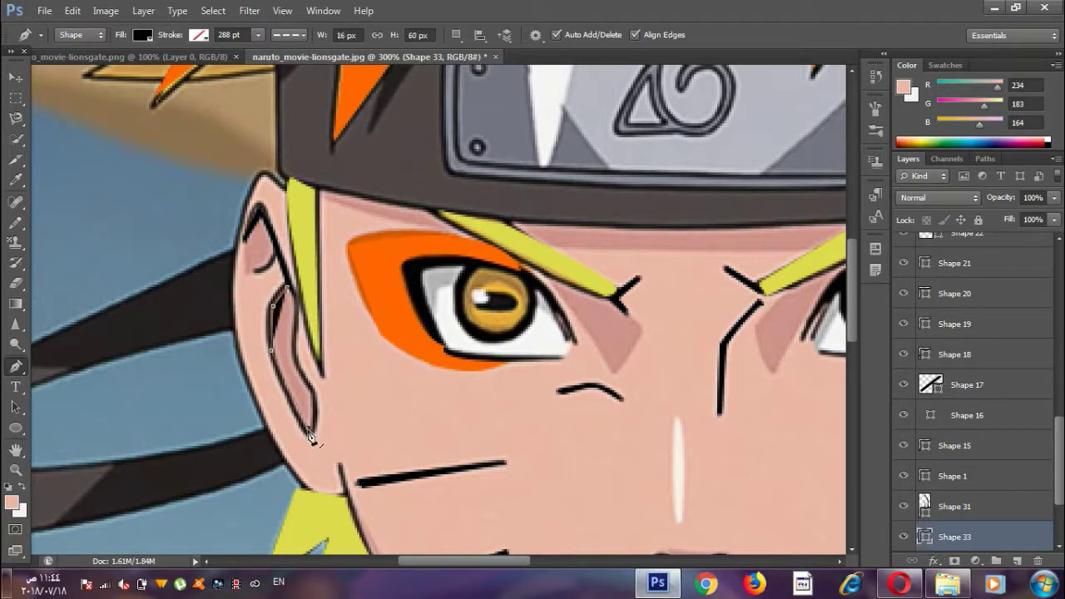
click(313, 391)
click(296, 370)
click(287, 287)
click(1054, 198)
drag(1051, 214, 993, 215)
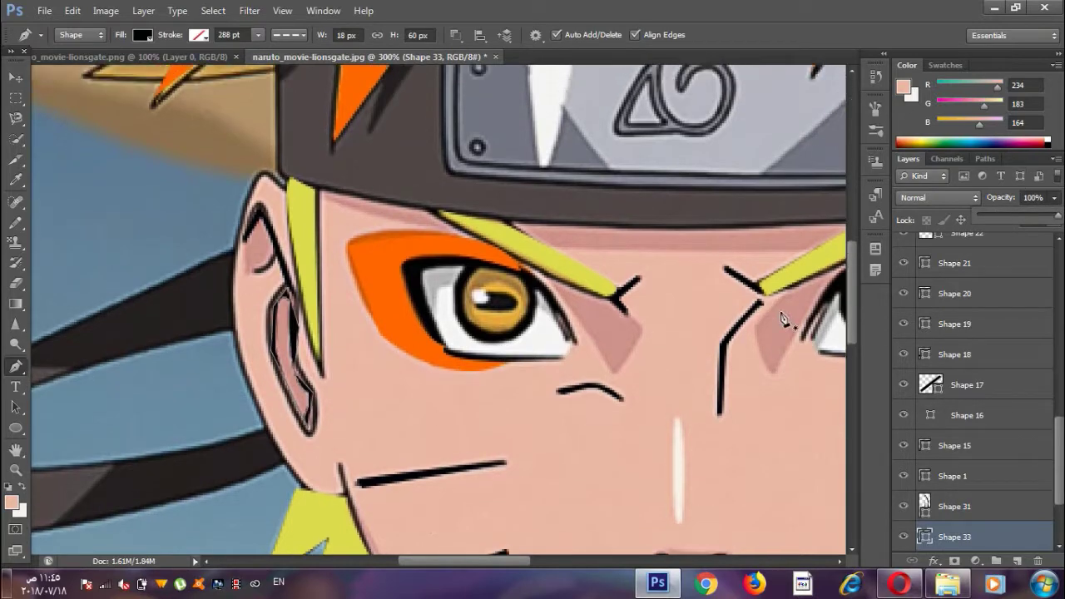
scroll(346, 375, down, 3)
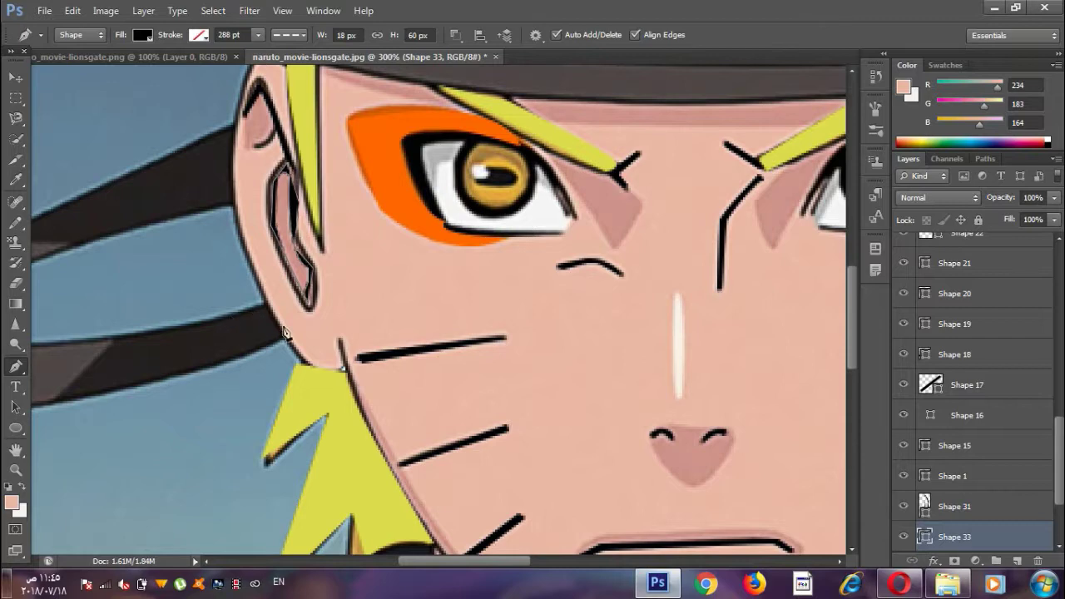
Step: Zoom onto the jaw below the left ear and place anchors up the face edge
ctrl+click(284, 331)
ctrl+click(295, 350)
key(ctrl+space)
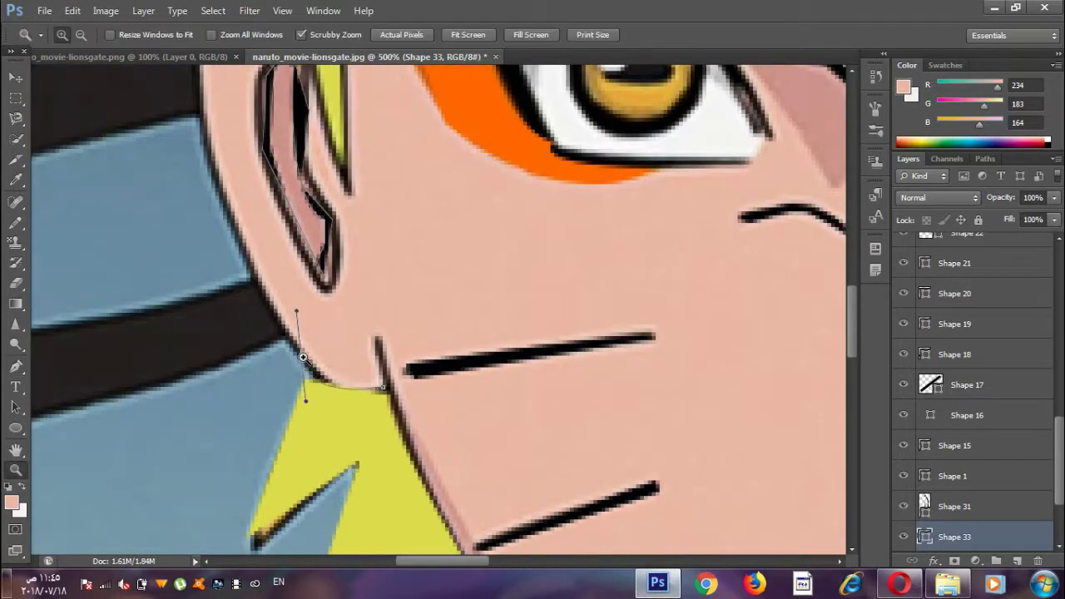
click(255, 280)
click(220, 196)
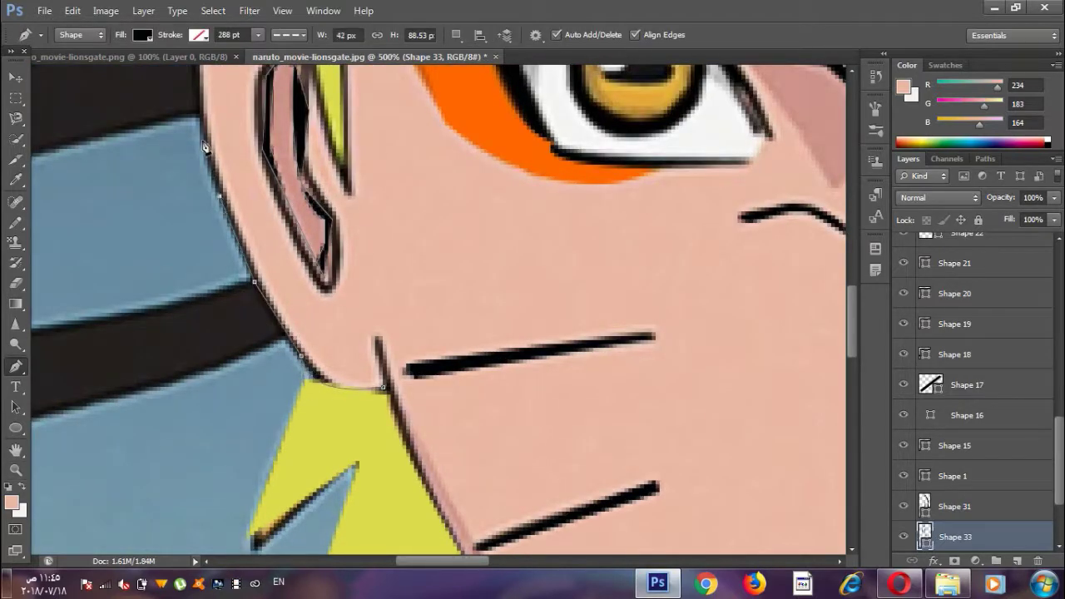
click(199, 133)
scroll(182, 152, up, 3)
click(200, 185)
scroll(200, 185, up, 2)
drag(263, 121, 284, 137)
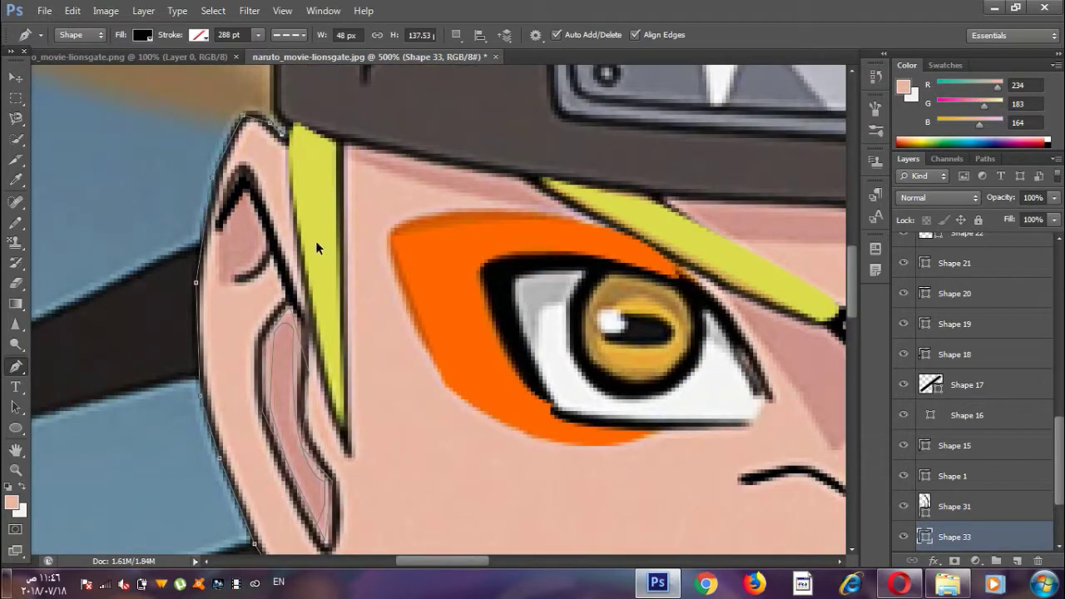
scroll(316, 247, down, 2)
scroll(398, 531, down, 2)
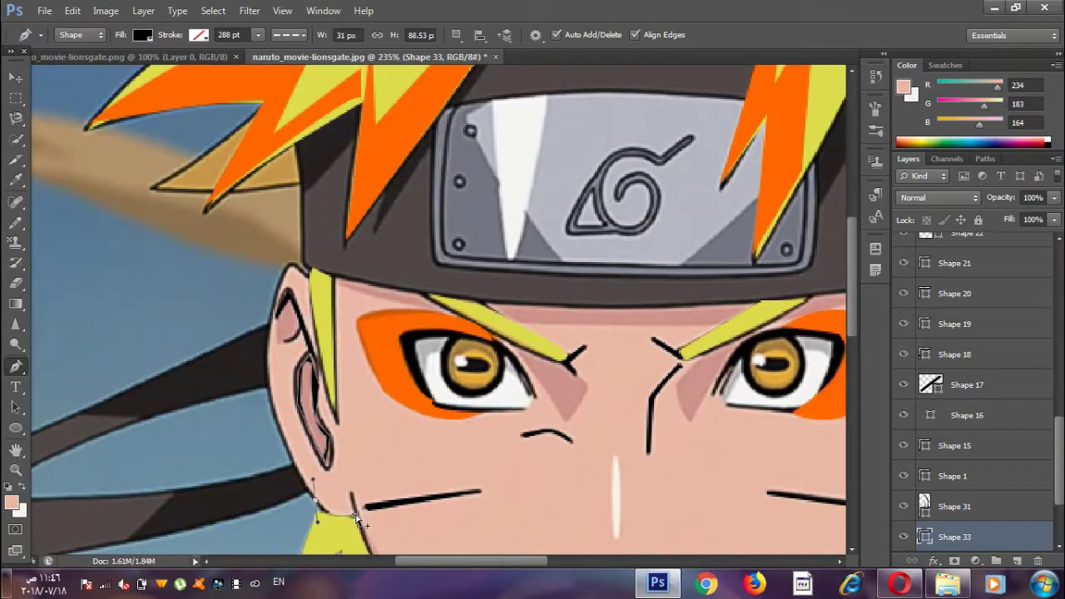
Step: Start a new shape layer, Shape 34, tracing the jaw and outer ear edge up to the ear's top
click(456, 35)
click(483, 48)
click(325, 512)
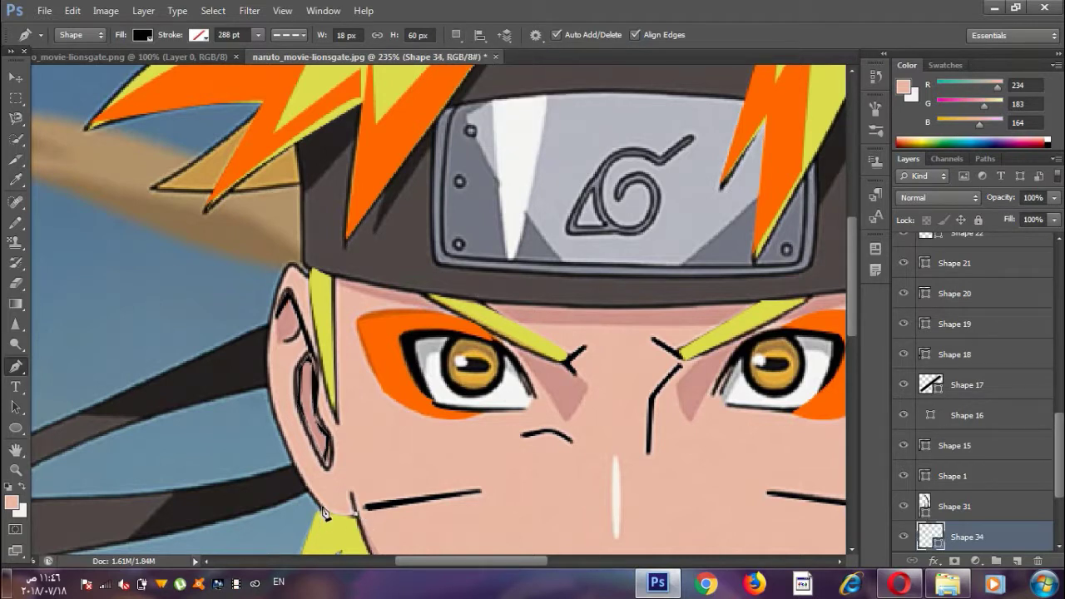
click(305, 489)
key(ctrl+z)
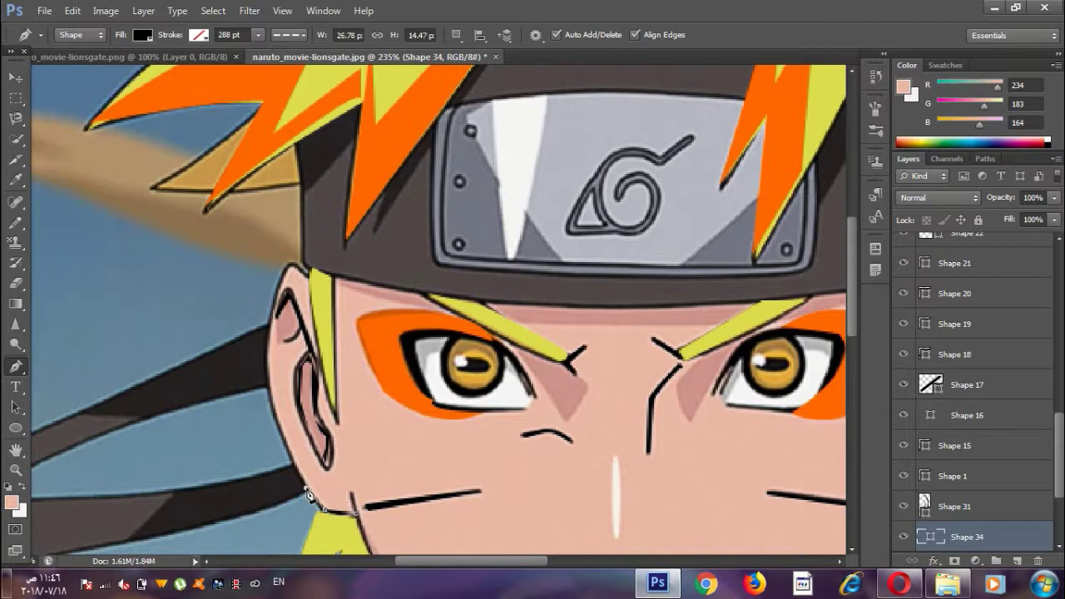
click(307, 488)
click(282, 435)
click(268, 395)
click(268, 323)
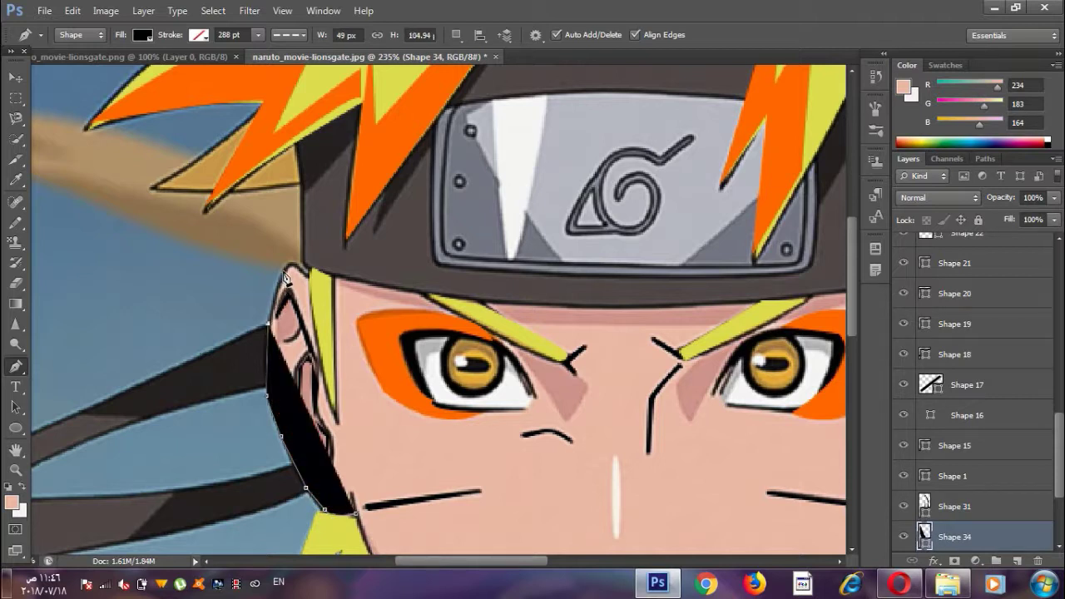
click(288, 266)
click(298, 272)
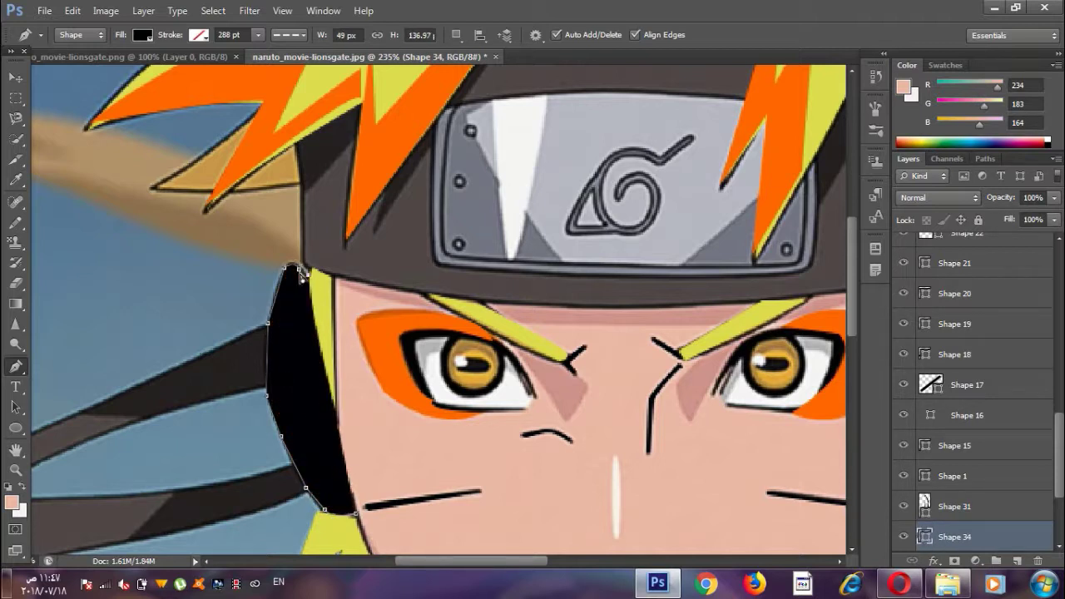
click(305, 278)
Step: Make Shape 34 nearly transparent for tracing and undo an accidental extra shape layer
click(1056, 198)
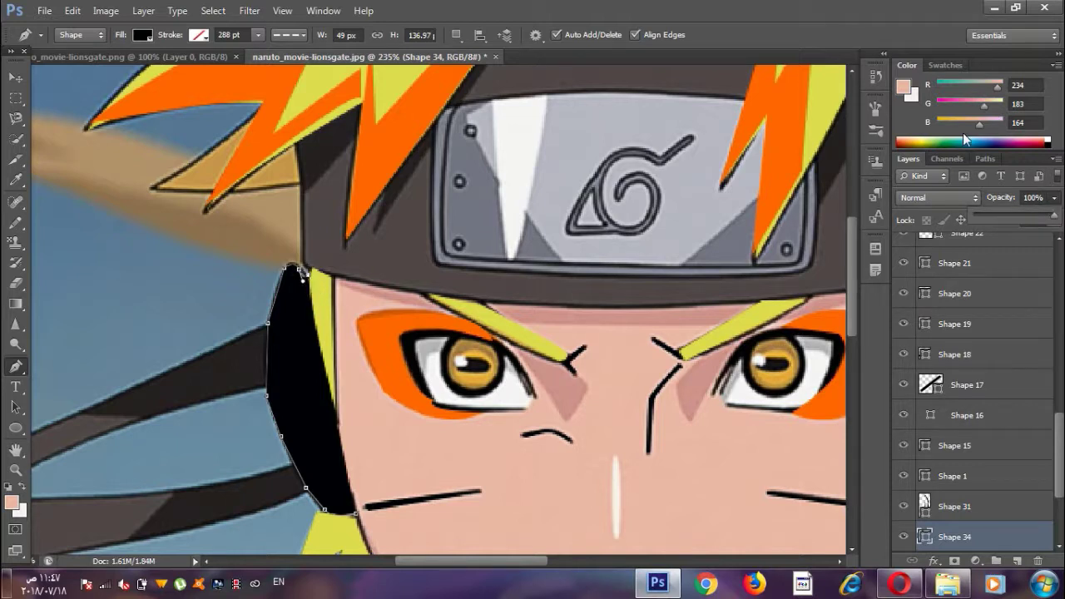
click(981, 216)
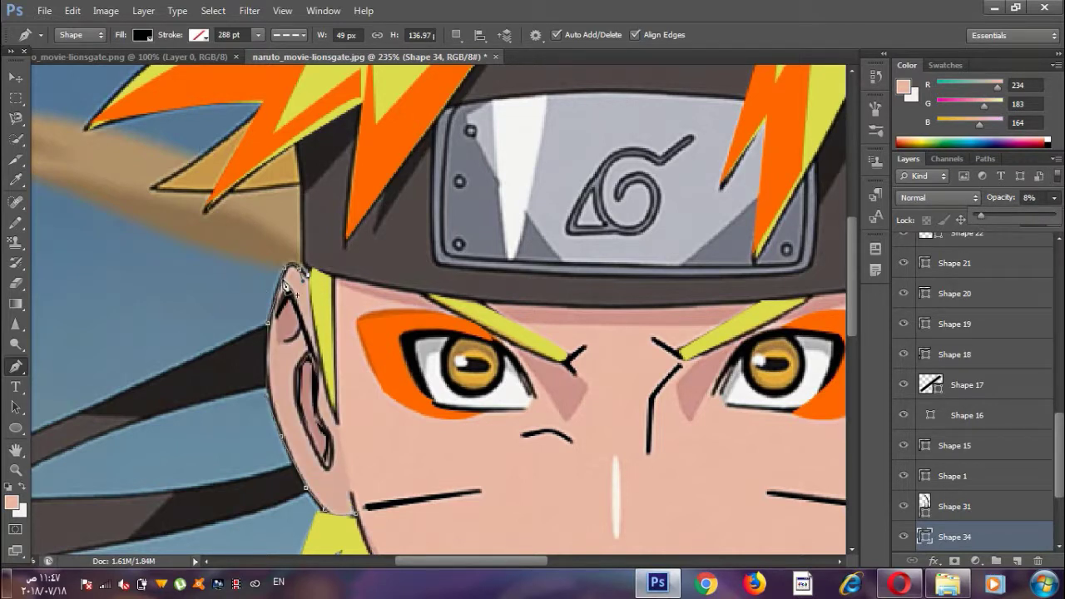
drag(274, 274, 316, 274)
click(324, 277)
key(ctrl+z)
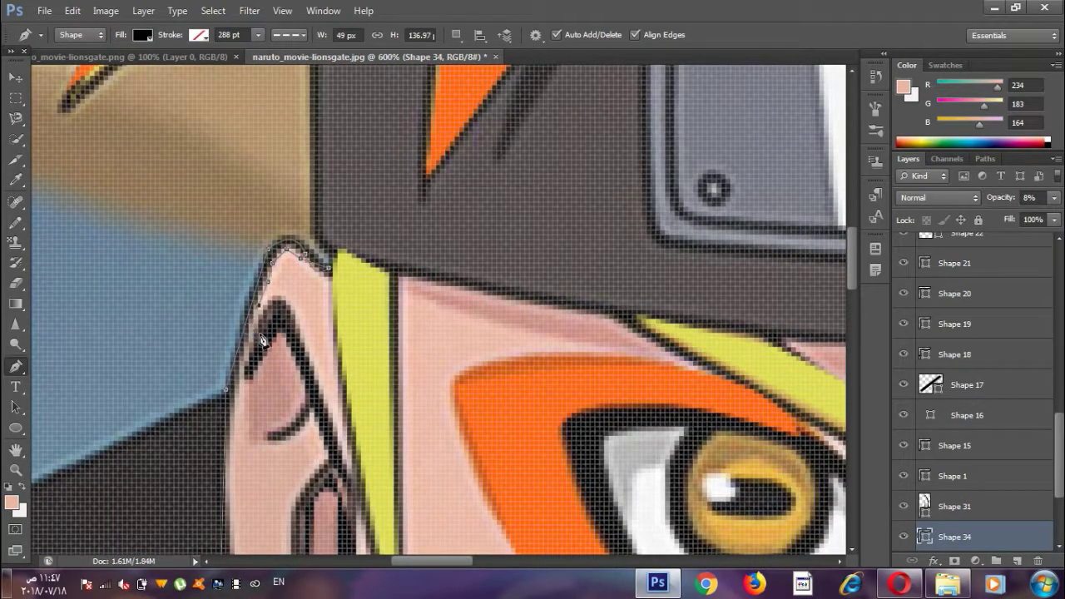
scroll(247, 358, down, 2)
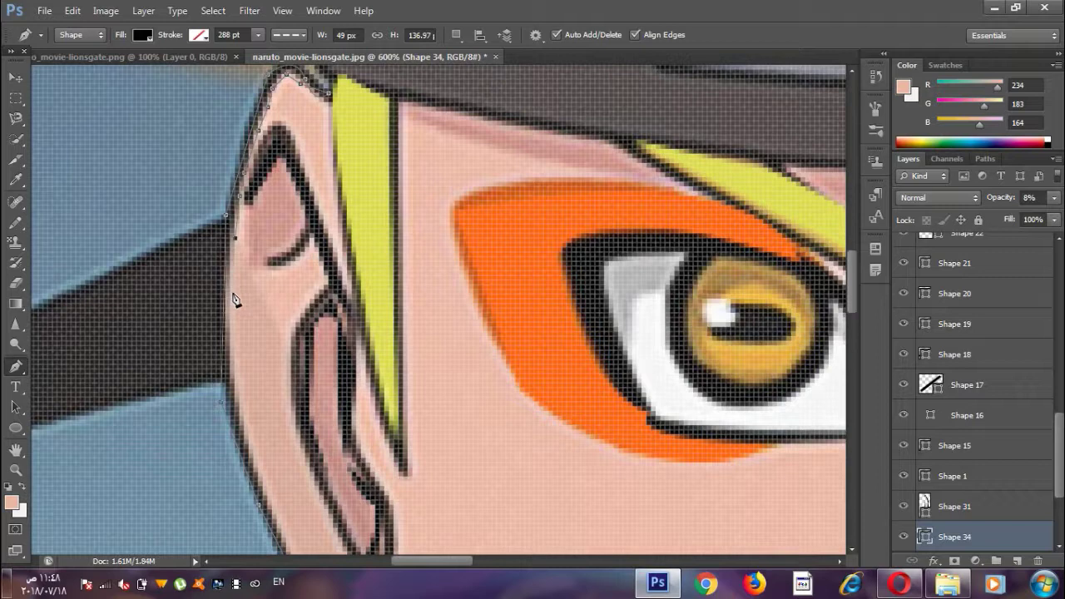
scroll(234, 341, down, 1)
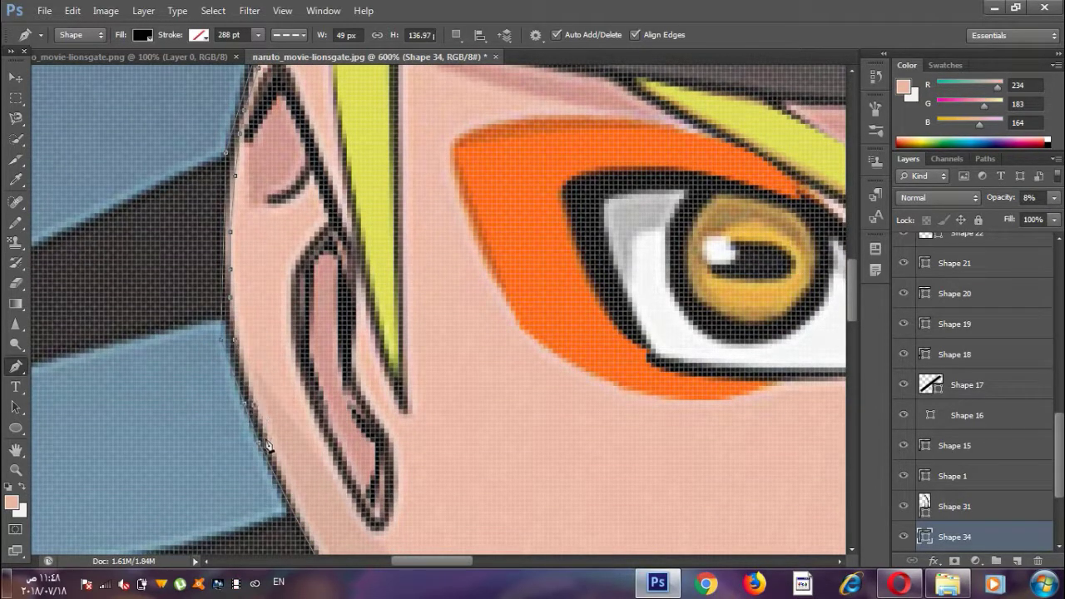
scroll(342, 492, down, 1)
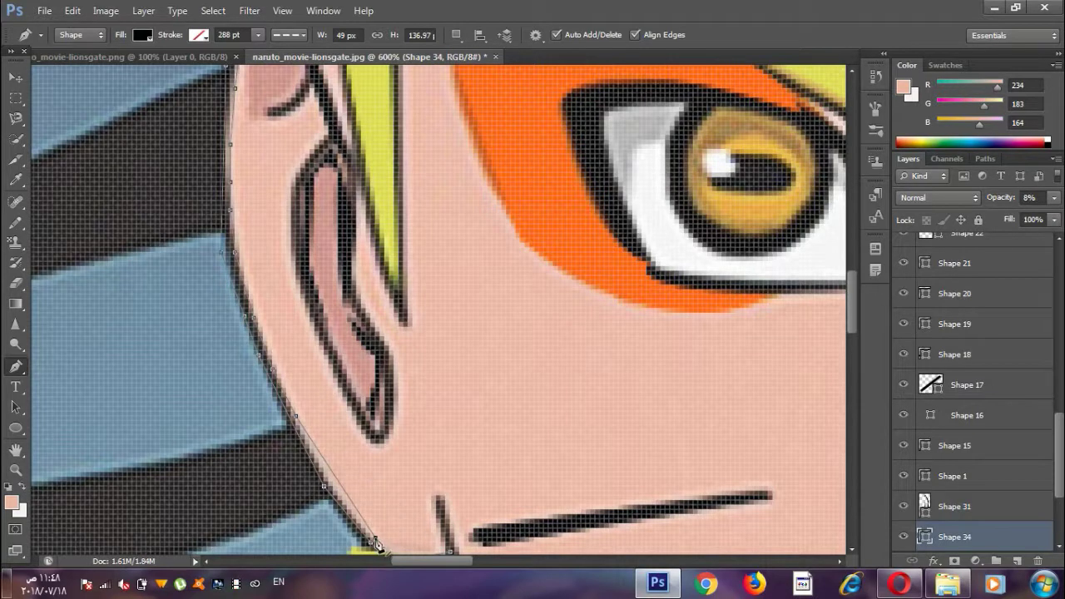
scroll(374, 545, down, 1)
Step: Close the ear outline at its starting point and set it back to 100% opacity
click(377, 503)
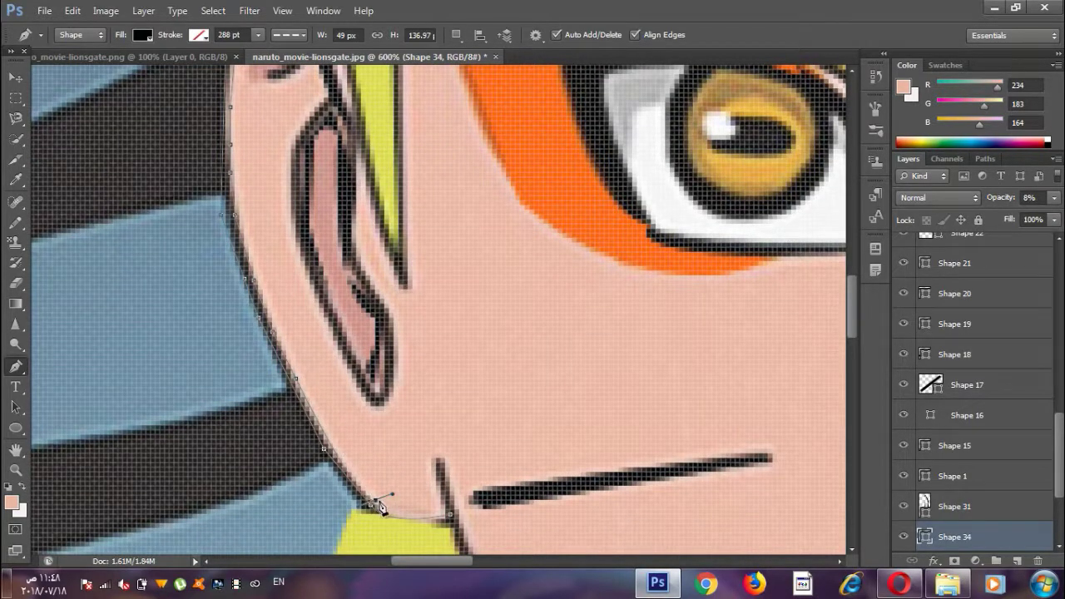
click(443, 517)
click(1055, 197)
key(z)
scroll(744, 309, down, 10)
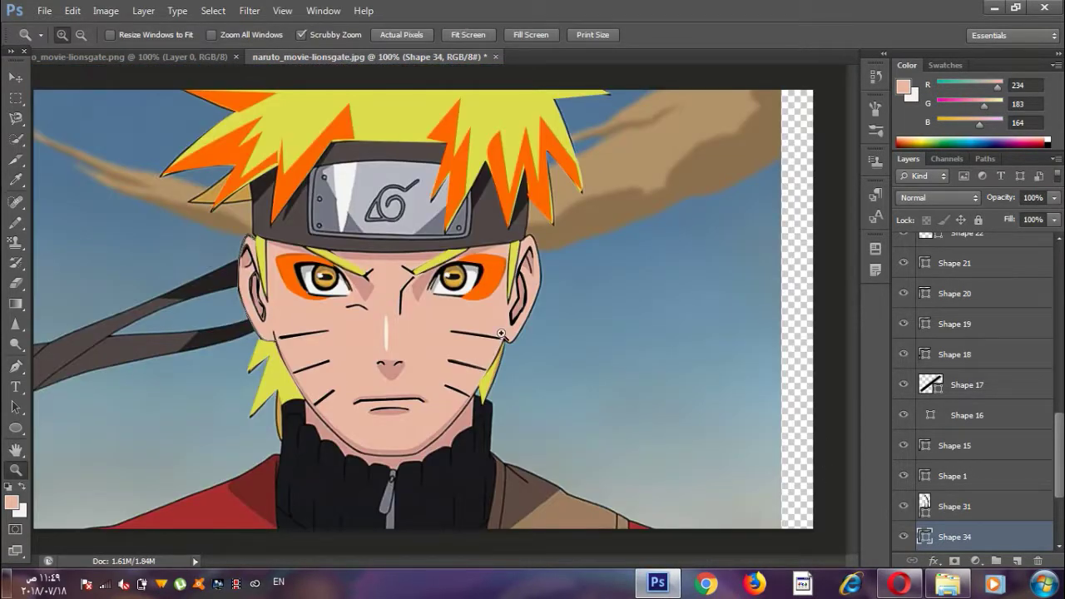
Step: Pen a closed outline, Shape 35, around the left eye from inner corner to lower lid
scroll(381, 275, up, 2)
key(p)
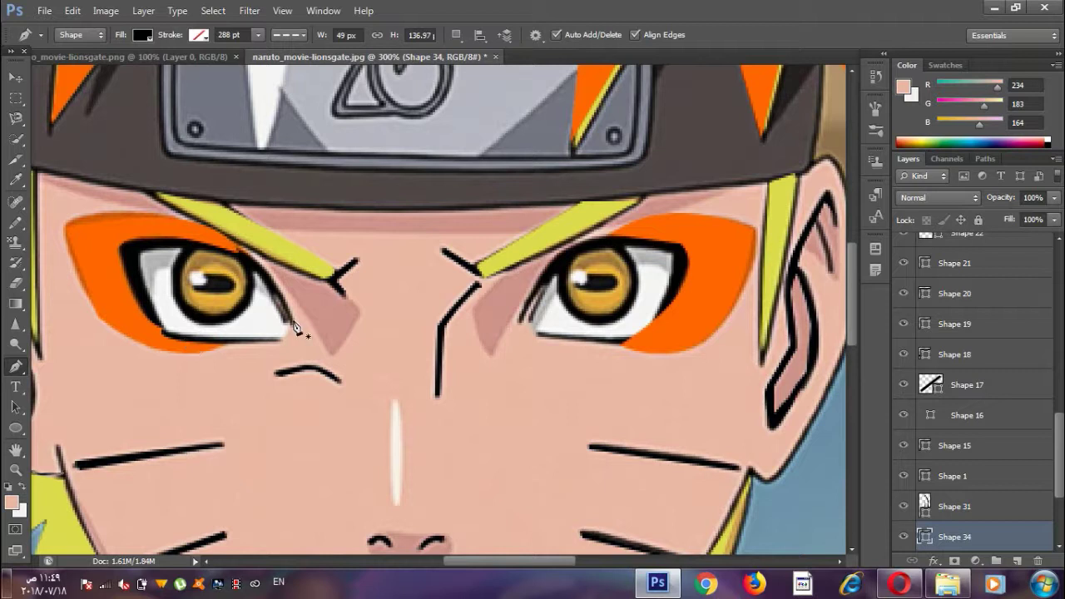
click(245, 260)
drag(121, 247, 69, 272)
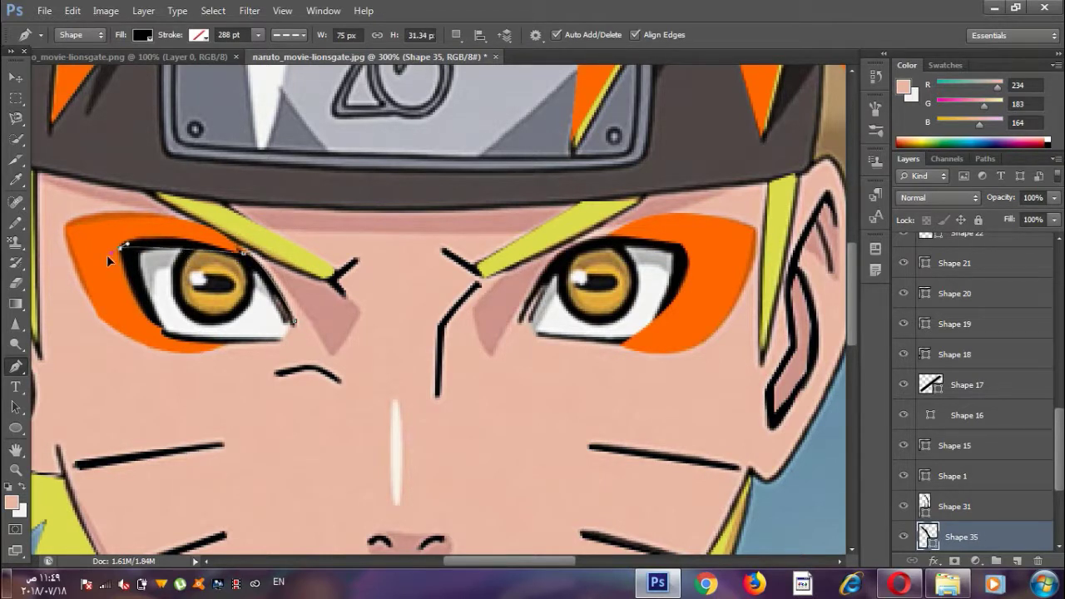
click(293, 320)
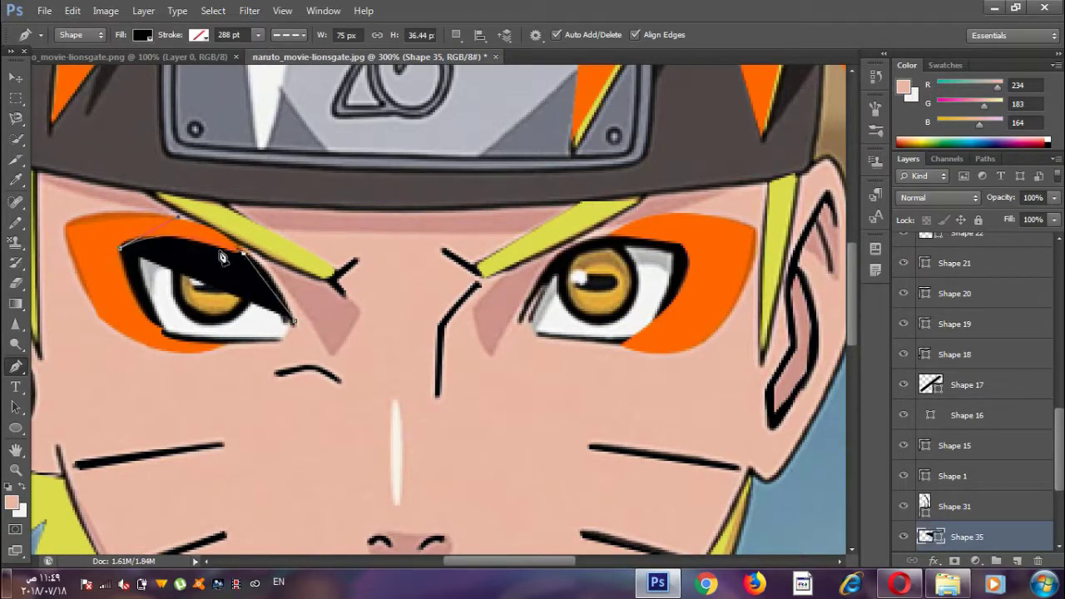
ctrl+click(123, 250)
click(165, 333)
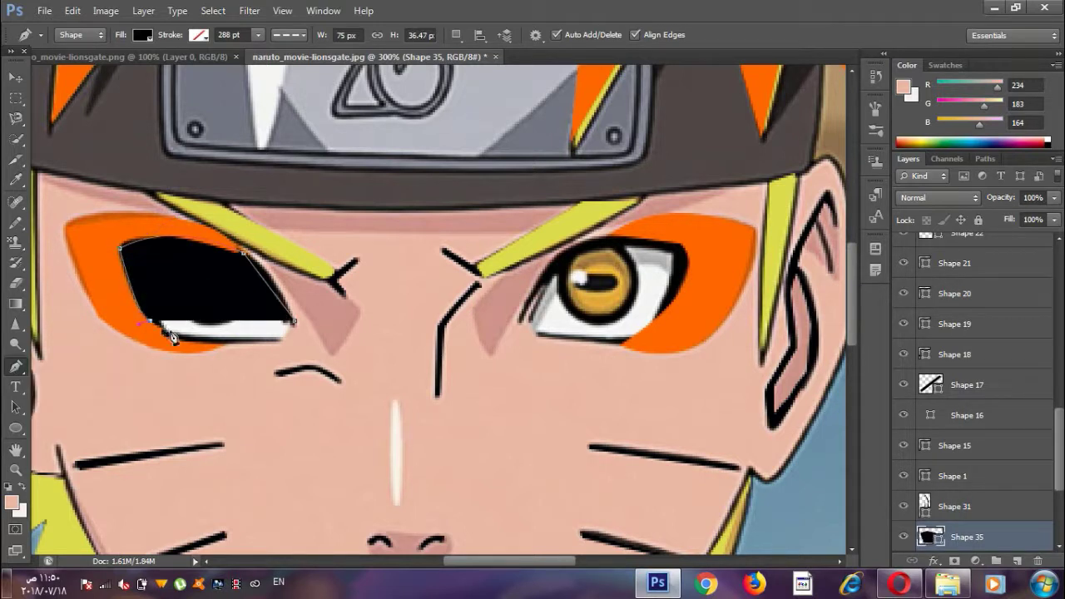
click(281, 340)
Step: Drop Shape 35 to 0% opacity, bend its lower-right corner, then return it to 100%
click(456, 35)
key(Escape)
drag(1054, 198, 976, 215)
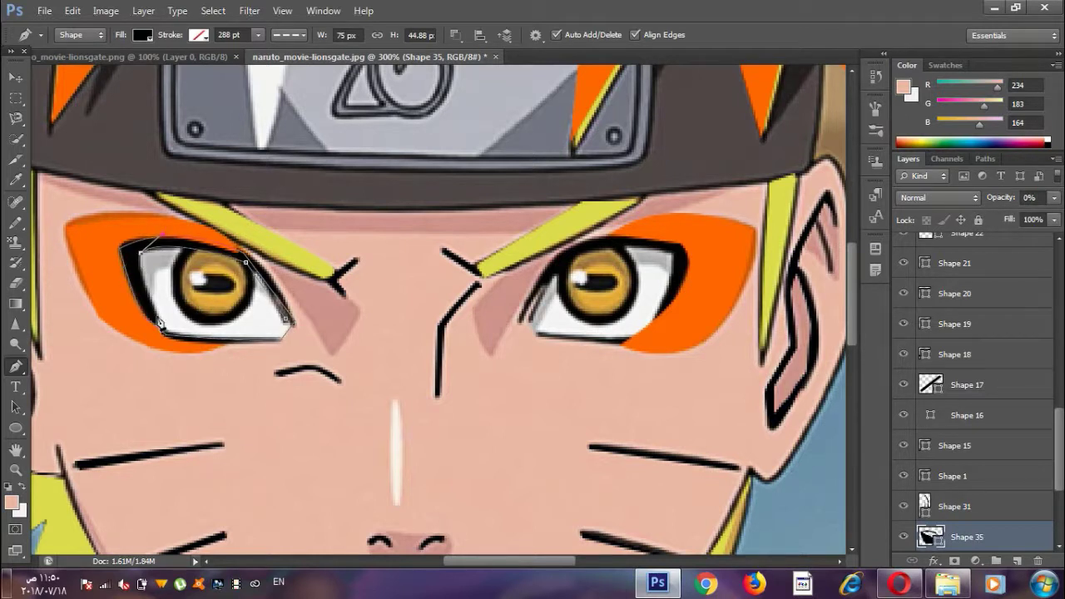
mouse_move(284, 319)
mouse_down()
mouse_move(311, 310)
mouse_move(287, 323)
mouse_up()
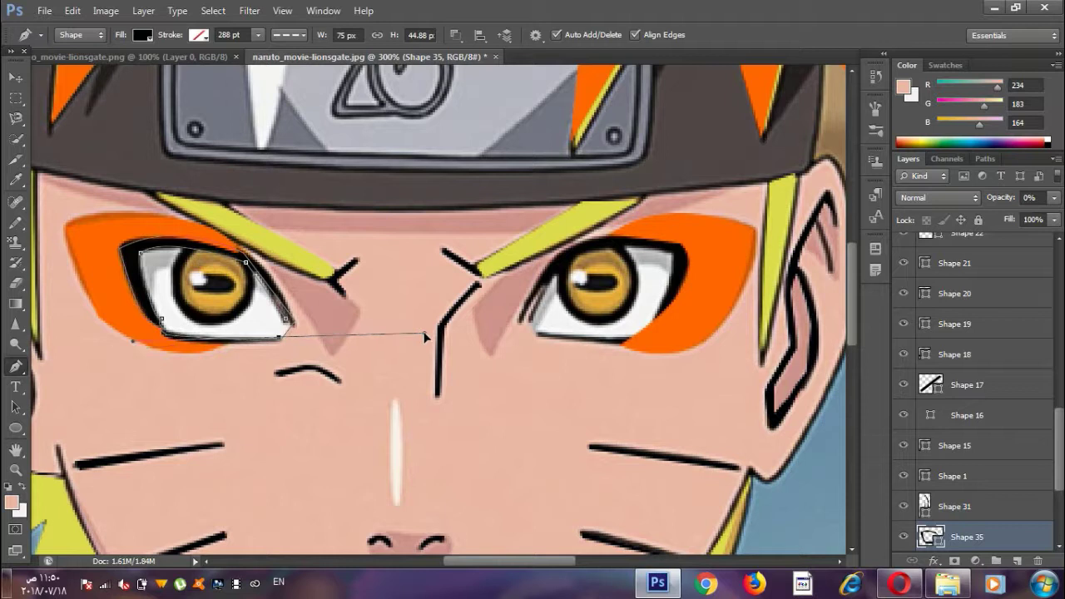
click(1055, 197)
drag(977, 218, 1062, 220)
Step: Begin Shape 36 along the right eye's lower lid
click(539, 341)
click(626, 342)
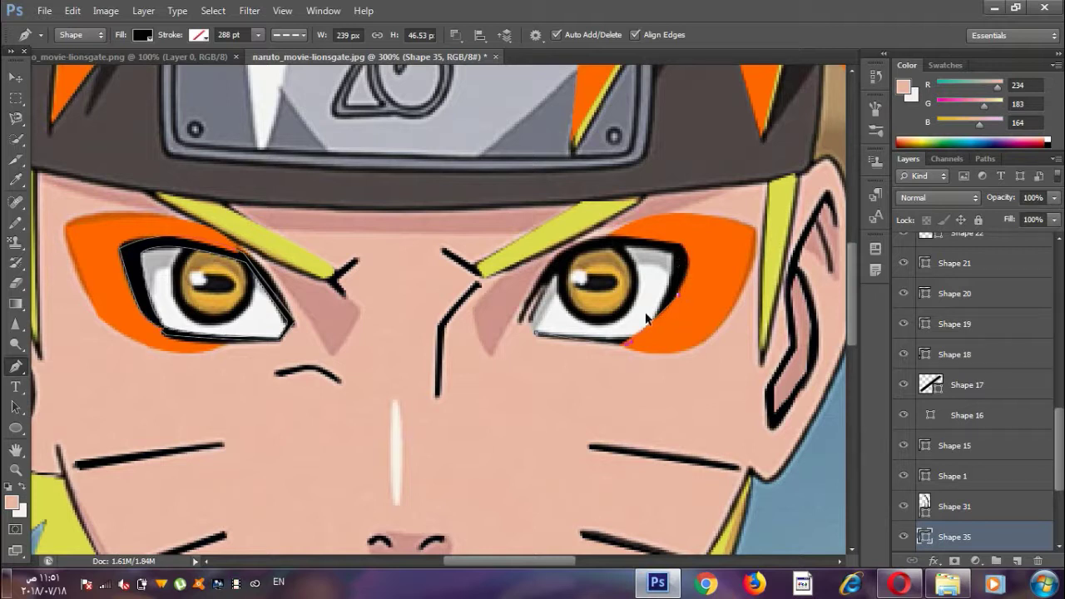
key(Escape)
click(457, 35)
Step: Outline the right eye as Shape 36 at 0% opacity, then hide the Layer 0 reference photo
click(539, 337)
click(623, 341)
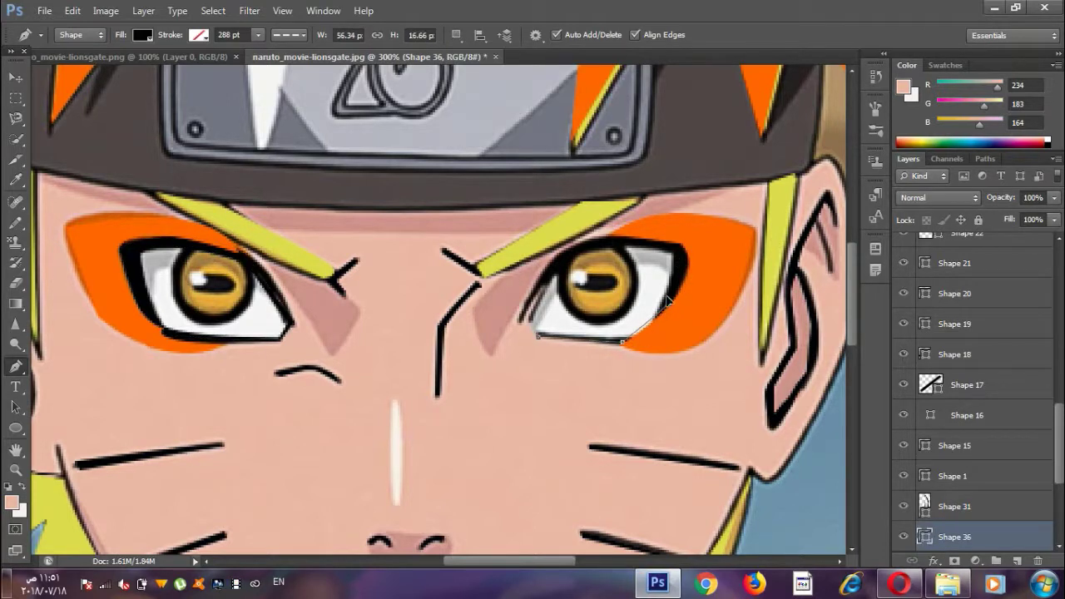
click(668, 302)
click(680, 245)
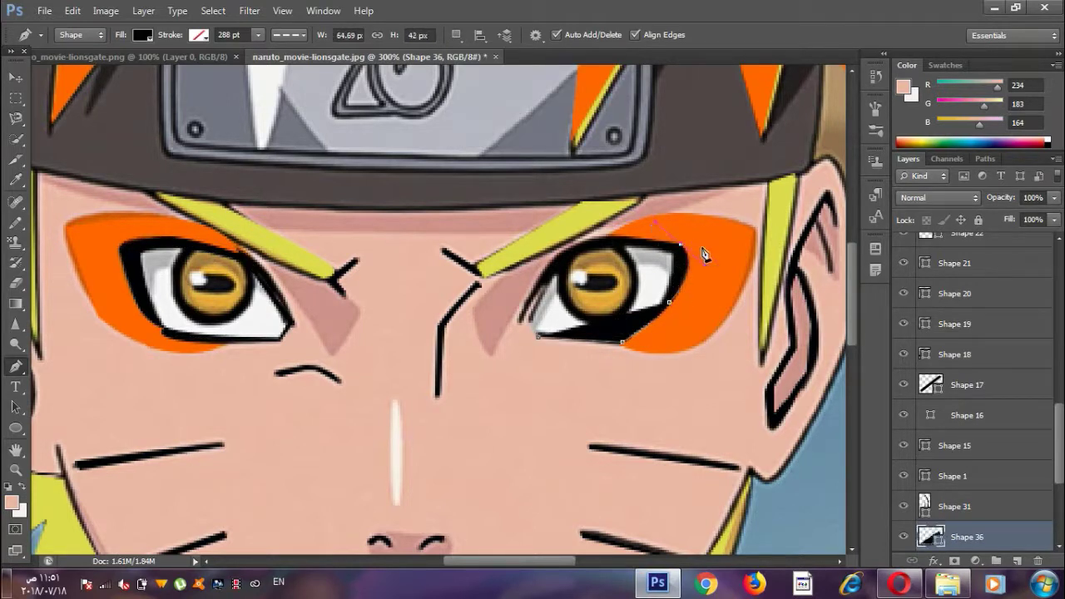
drag(520, 317, 482, 428)
click(539, 337)
key(0)
key(0)
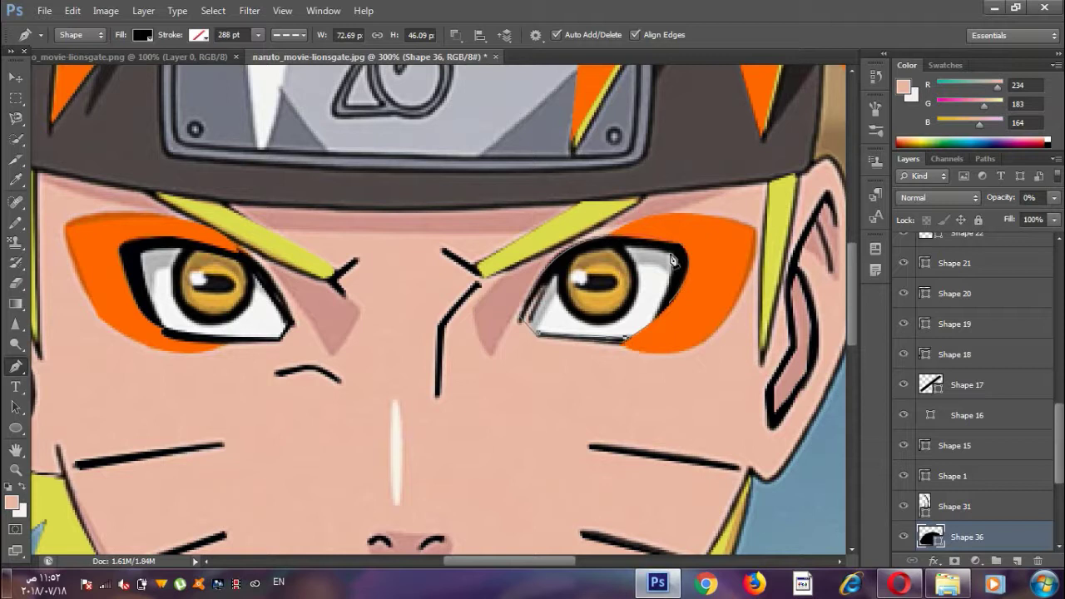
mouse_move(521, 334)
mouse_down()
mouse_move(488, 392)
mouse_move(539, 336)
mouse_up()
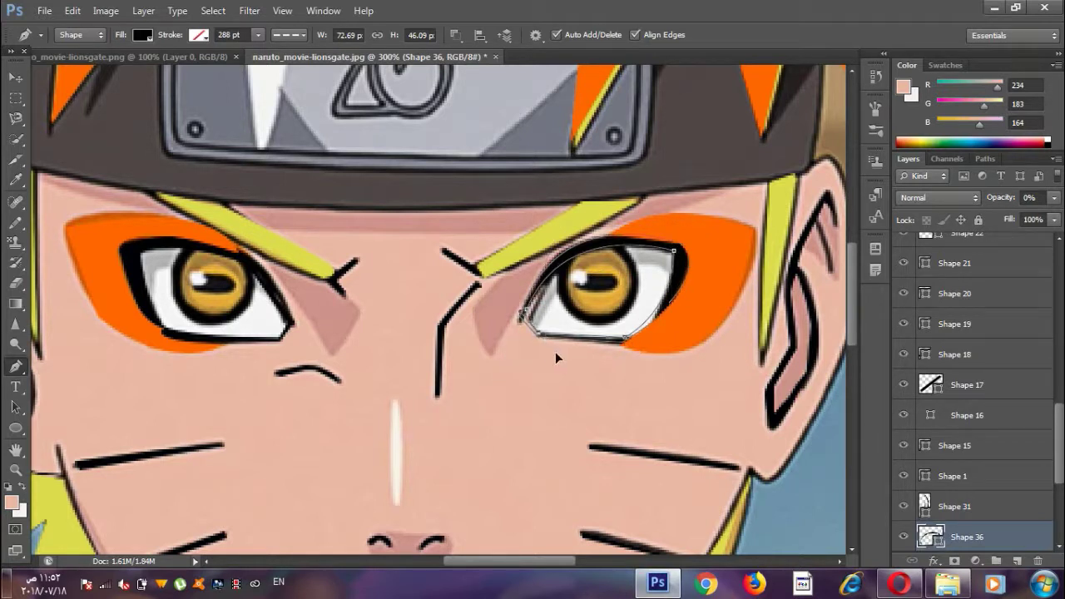
scroll(974, 399, down, 3)
click(904, 541)
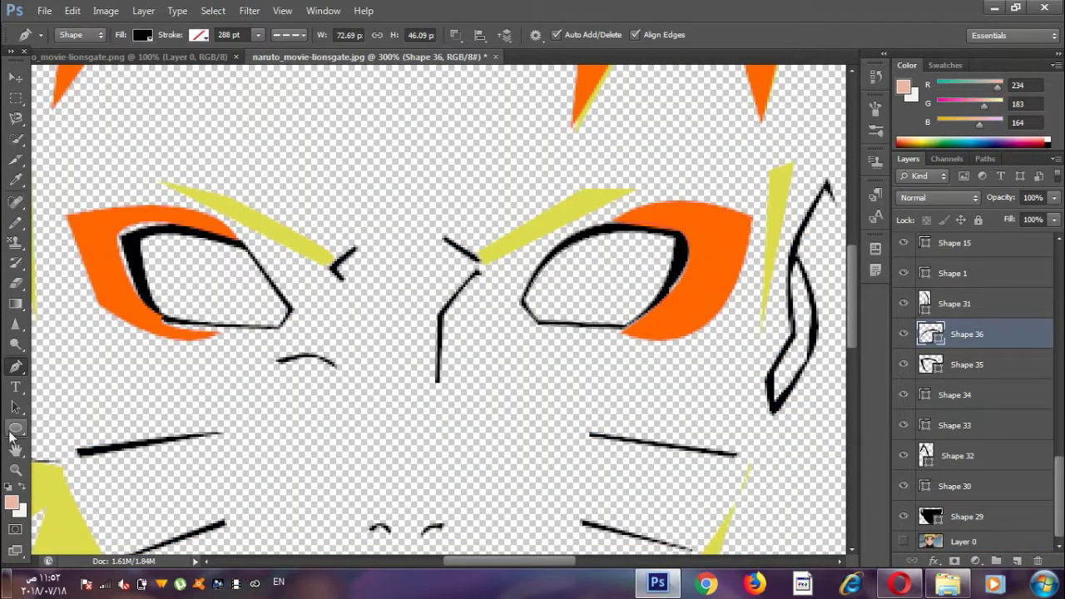
Step: Select the Shape 29 face layer and raise its opacity to 100%
click(18, 343)
click(957, 542)
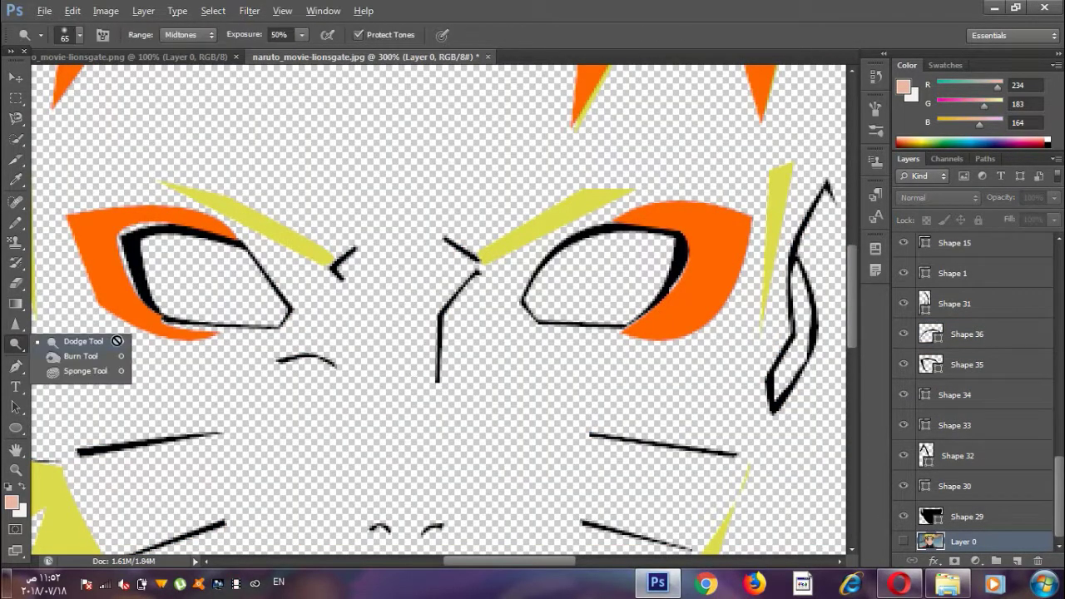
click(16, 470)
key(ctrl+1)
click(966, 486)
click(953, 455)
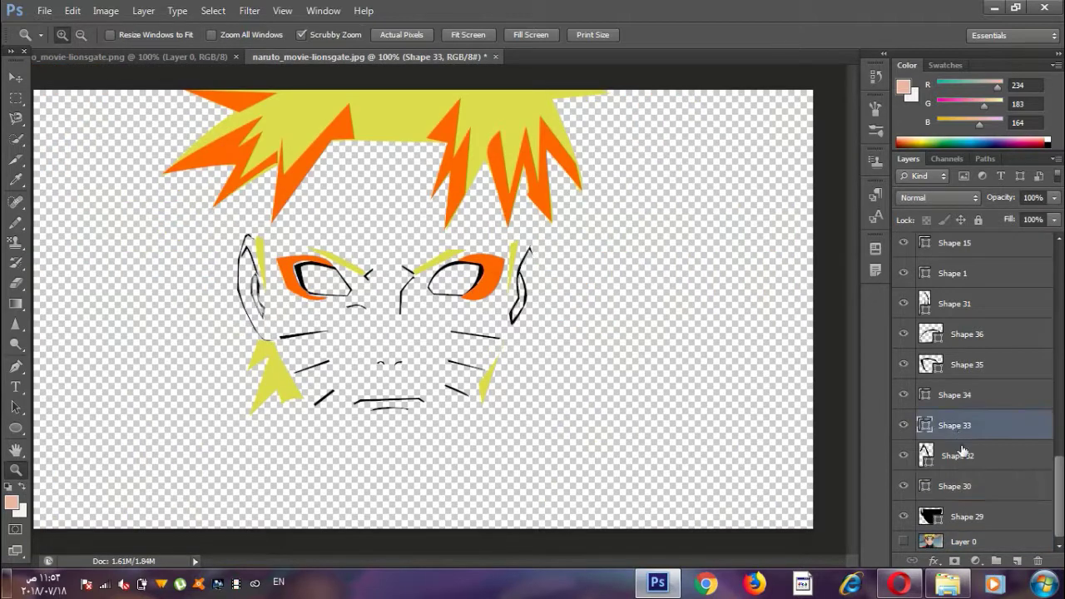
click(985, 514)
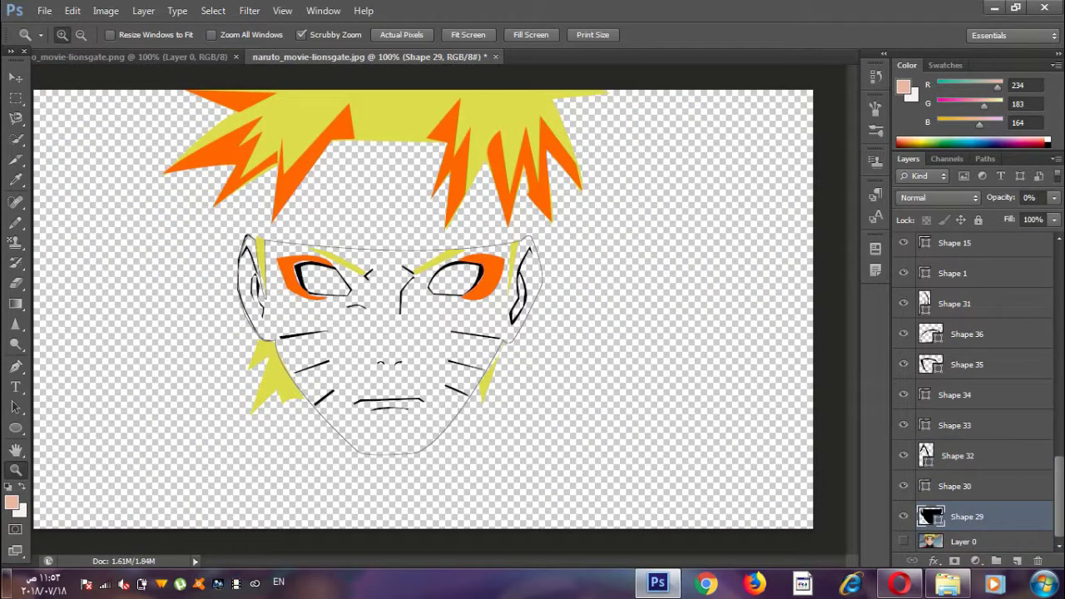
drag(1054, 197, 1009, 237)
Step: Fill the Shape 29 face with the peach skin colour
click(15, 366)
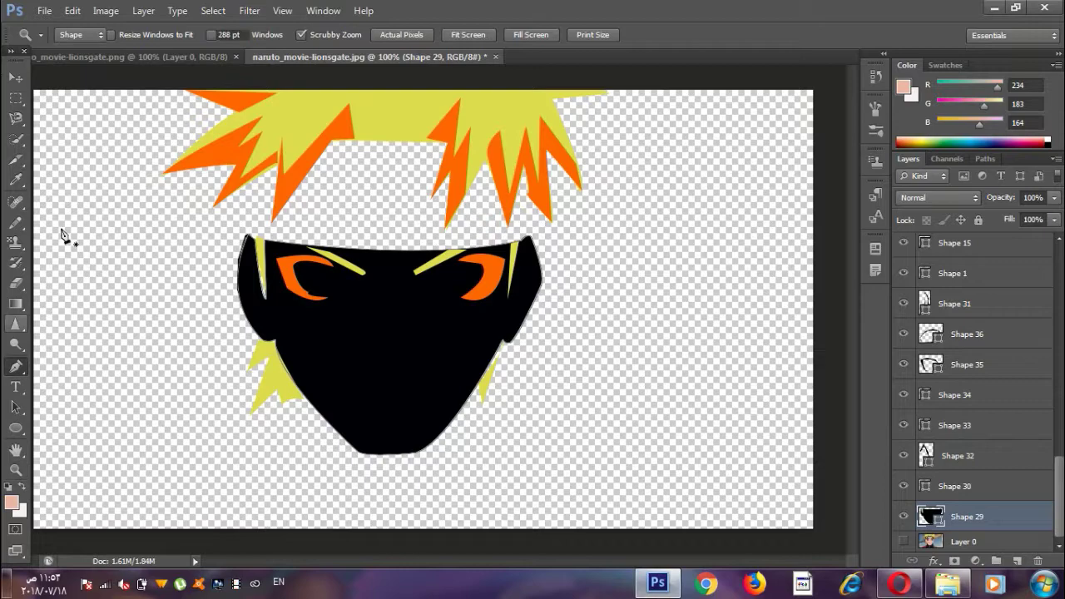
click(143, 34)
click(86, 110)
click(14, 77)
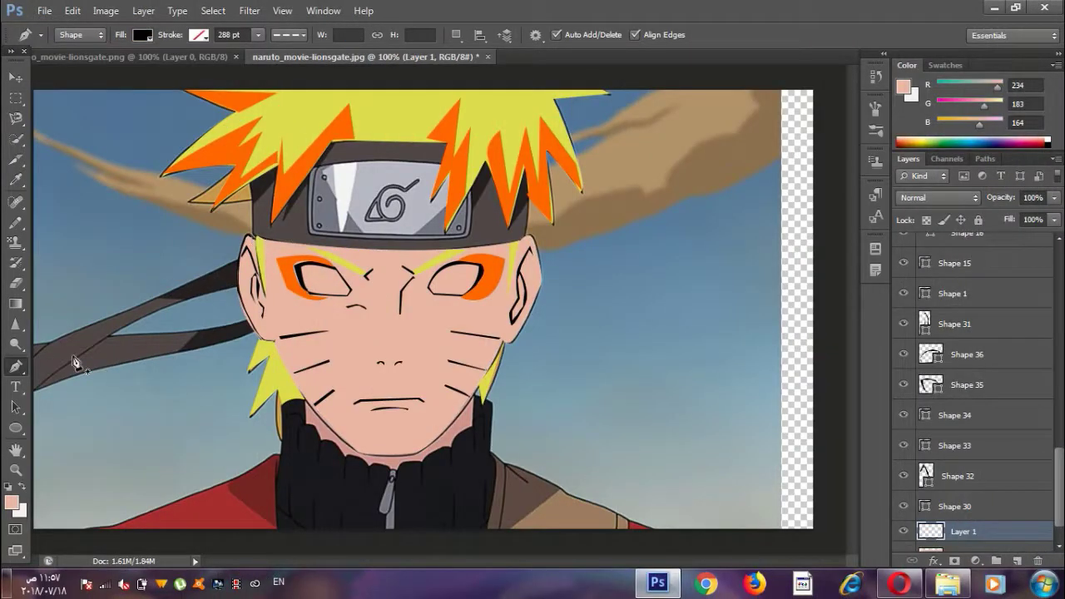
Step: Sample a dark grey from the artwork as the new headband shape's colour
click(16, 179)
click(95, 176)
click(293, 227)
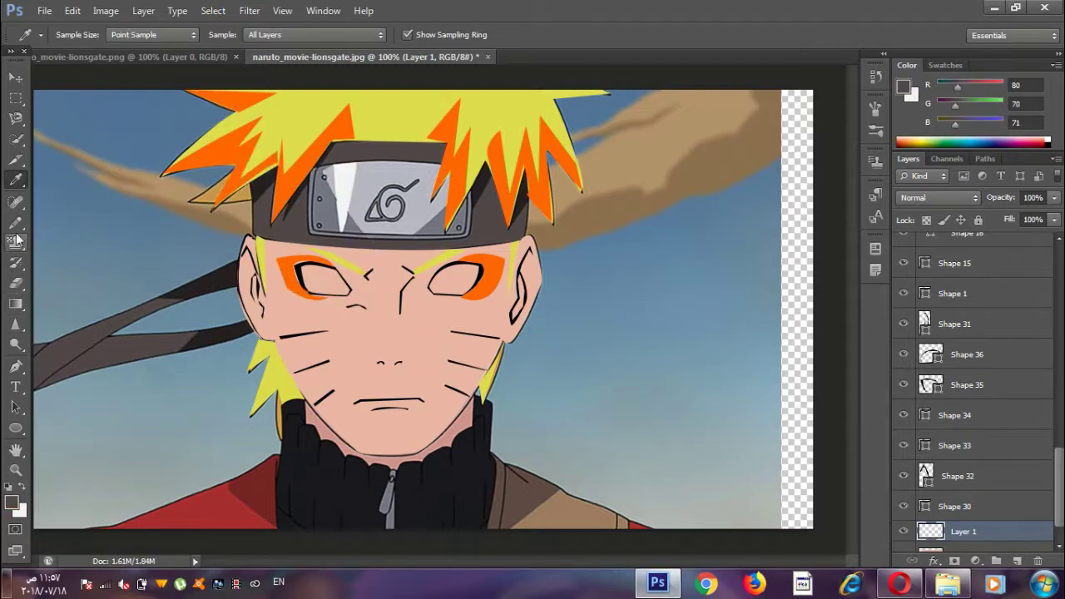
click(15, 366)
click(84, 363)
Step: Trace the headband outline with the Pen, following the hair spikes
click(452, 256)
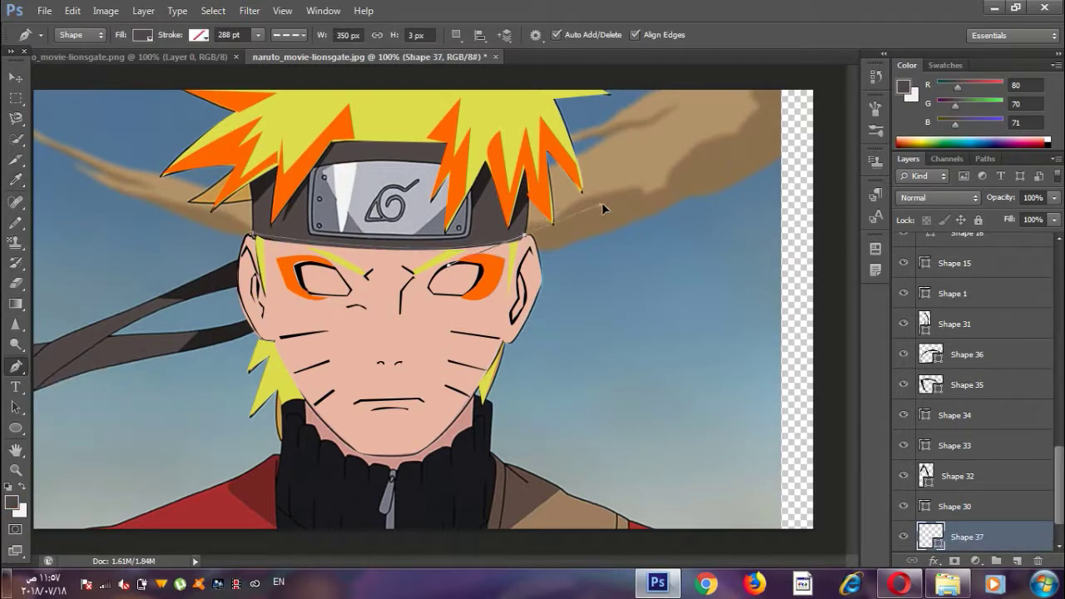
click(770, 202)
click(516, 247)
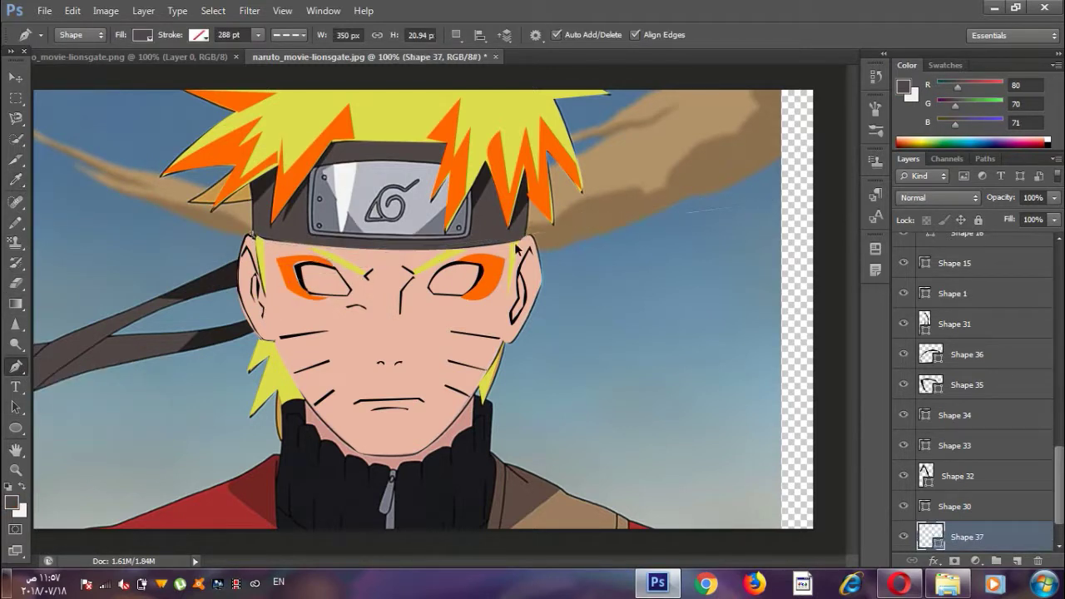
click(297, 243)
click(527, 247)
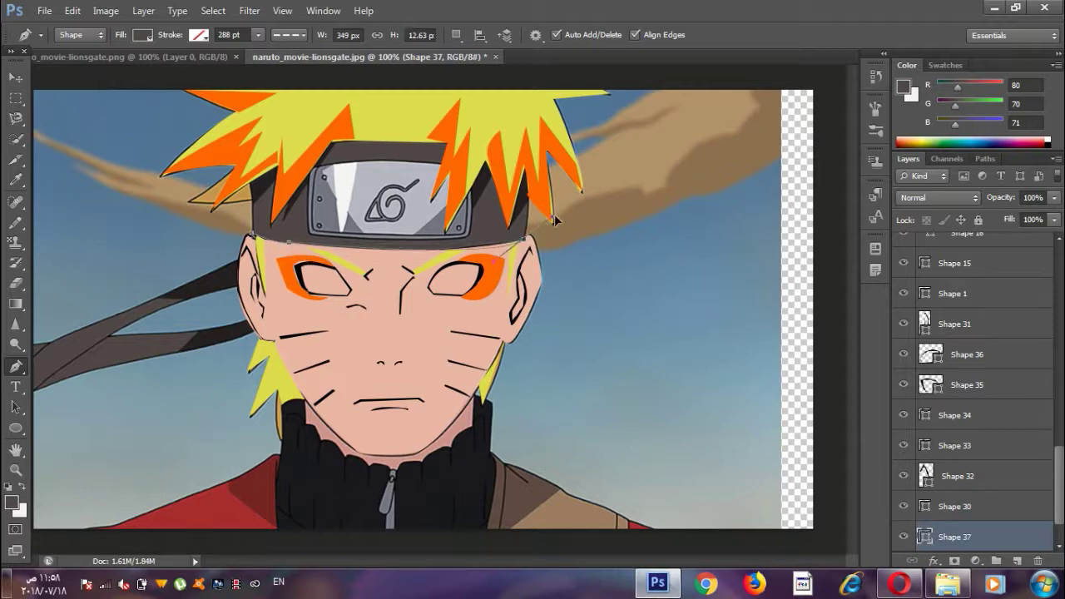
click(519, 172)
click(446, 146)
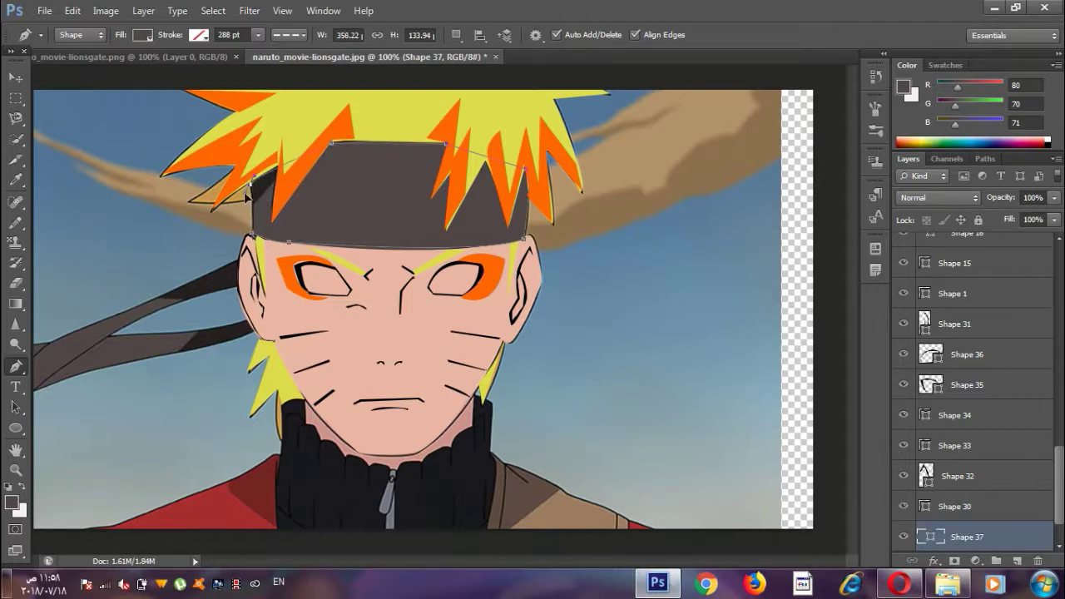
click(254, 236)
Step: Lower the shape's opacity and cut out the metal plate with Subtract Front Shape
click(1055, 198)
drag(1003, 219, 996, 217)
click(455, 34)
click(499, 69)
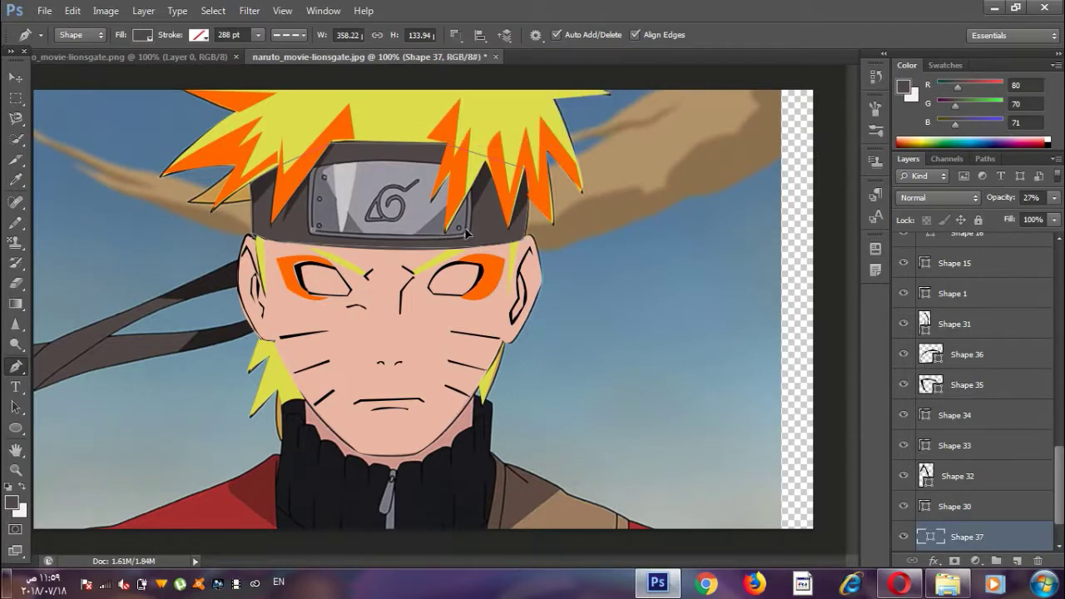
click(471, 186)
click(314, 176)
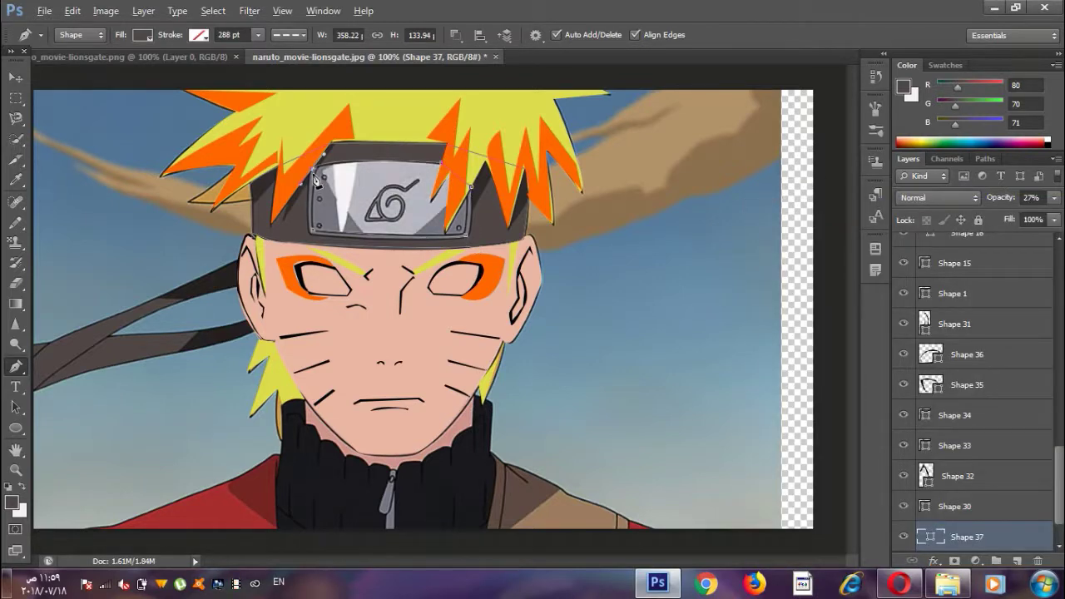
Step: Restore the headband shape to 100% opacity, reverting a trial skin-colour fill
click(1054, 197)
drag(1000, 215, 1063, 223)
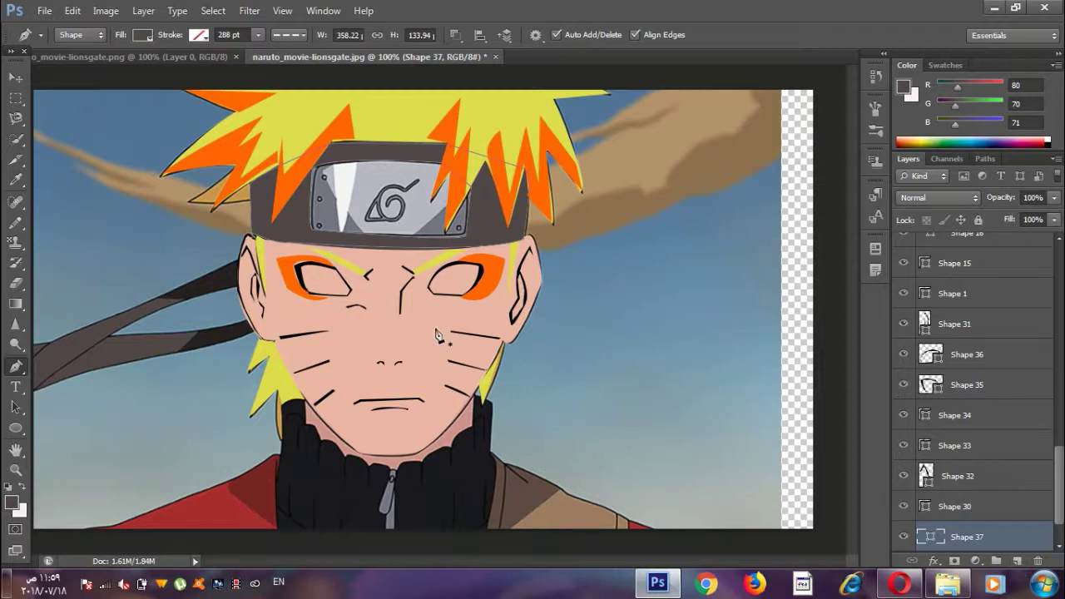
click(142, 35)
click(66, 110)
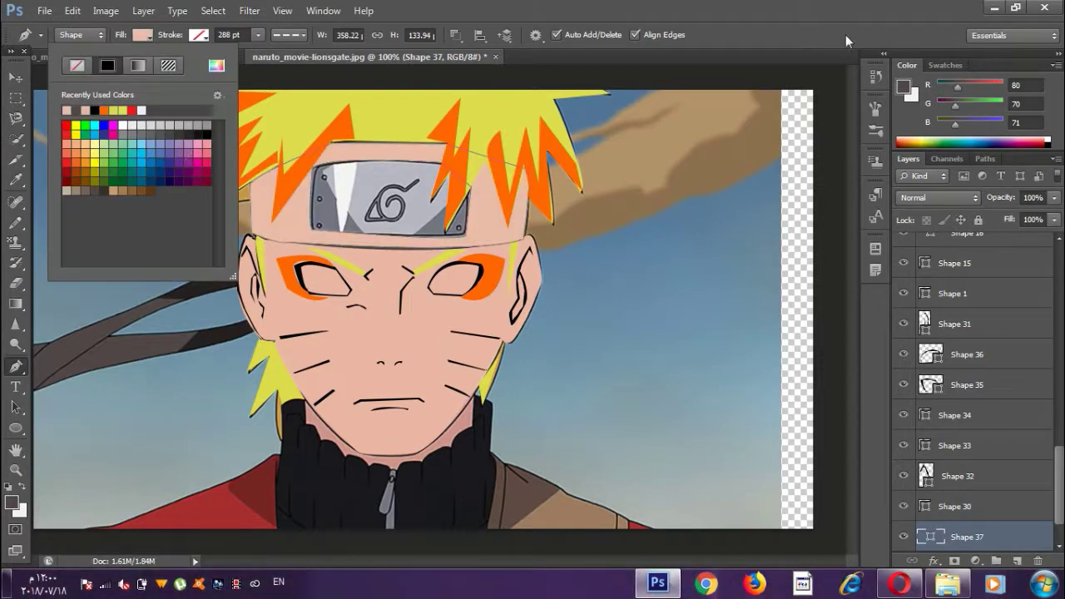
key(Escape)
key(ctrl+alt+z)
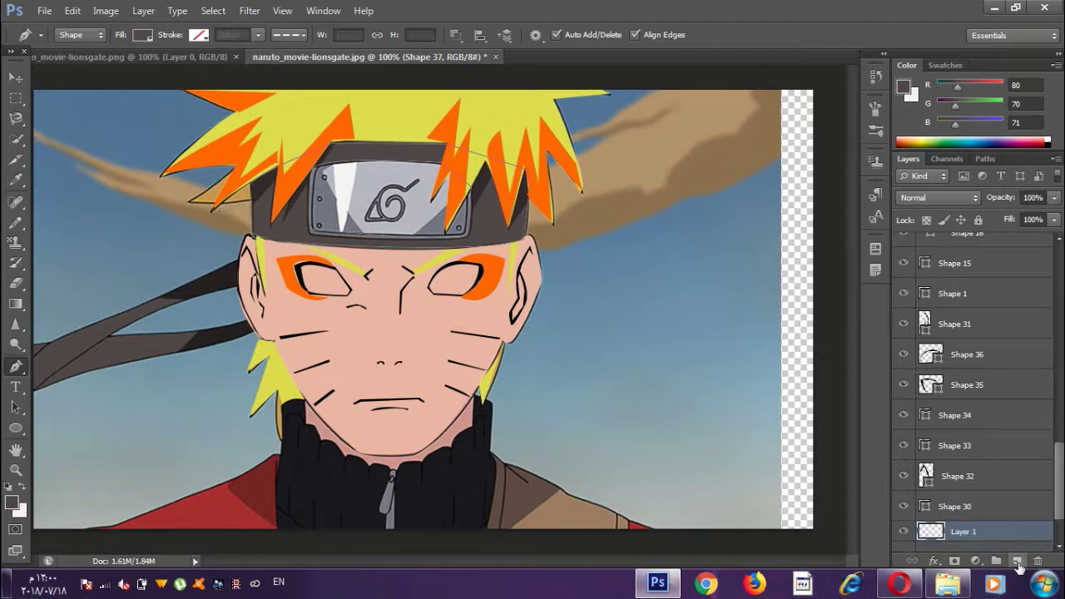
Step: Start a black-filled ear shape and zoom in on the top of the ear
click(140, 35)
click(97, 105)
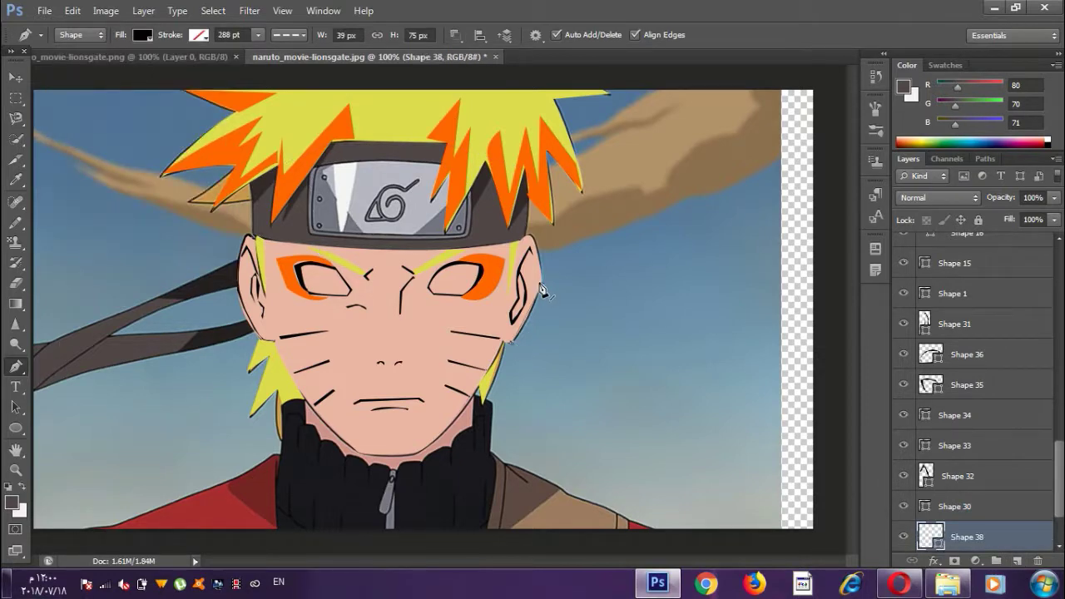
click(523, 236)
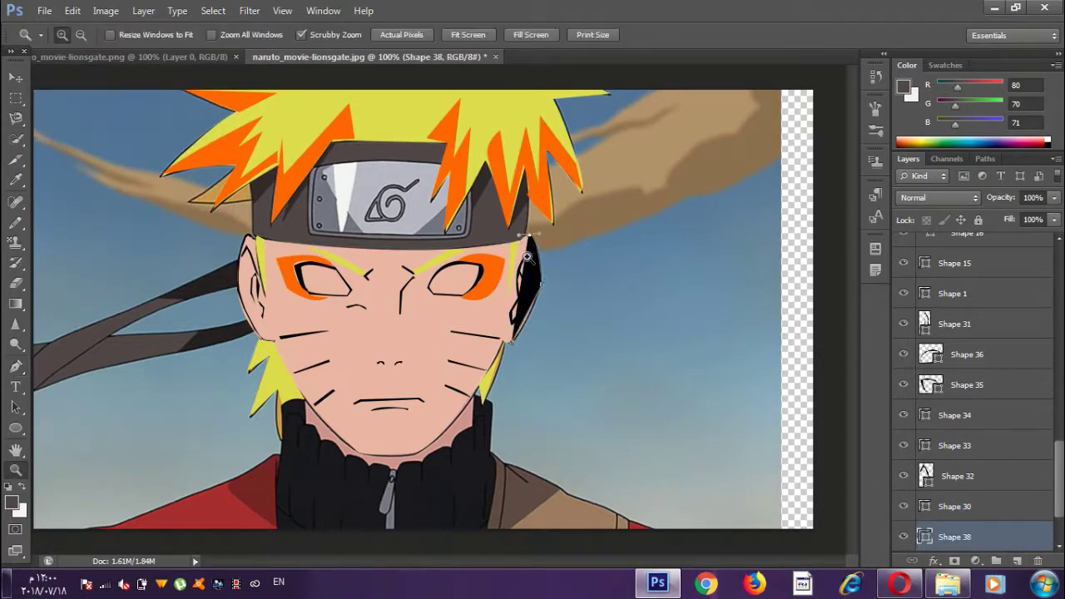
ctrl+click(533, 246)
key(3)
key(1)
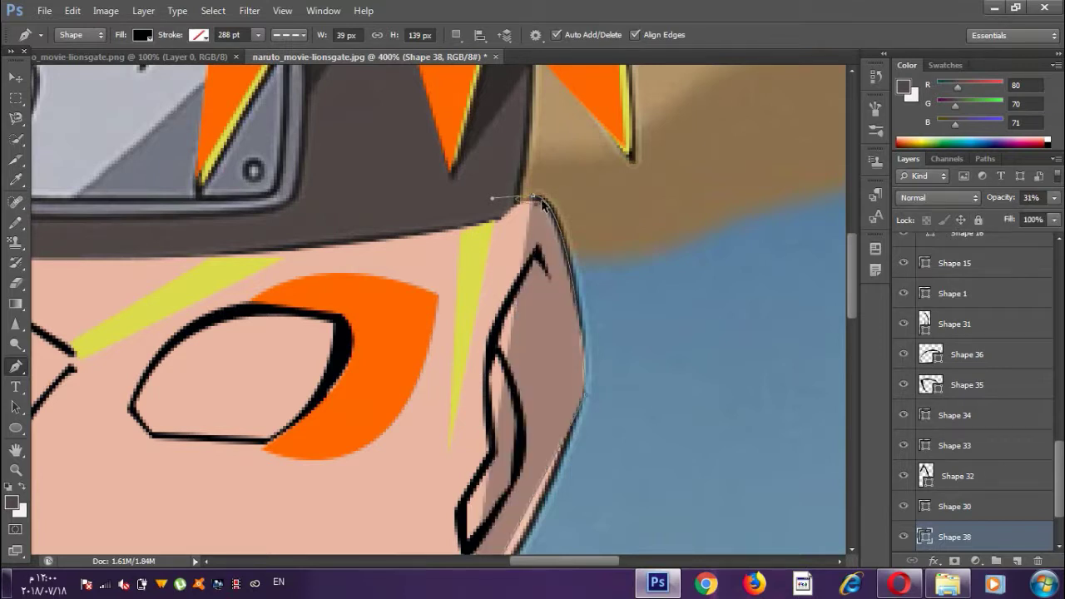
Step: Trace the face's right edge down past the ear to the jaw at full opacity
click(557, 241)
click(571, 274)
click(581, 388)
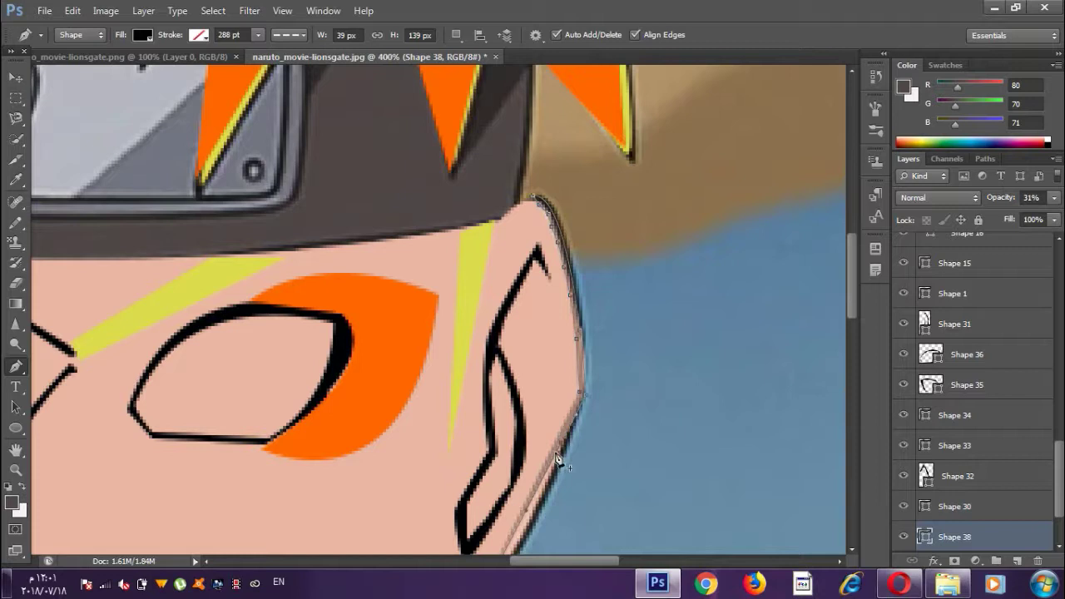
click(545, 469)
scroll(533, 474, down, 3)
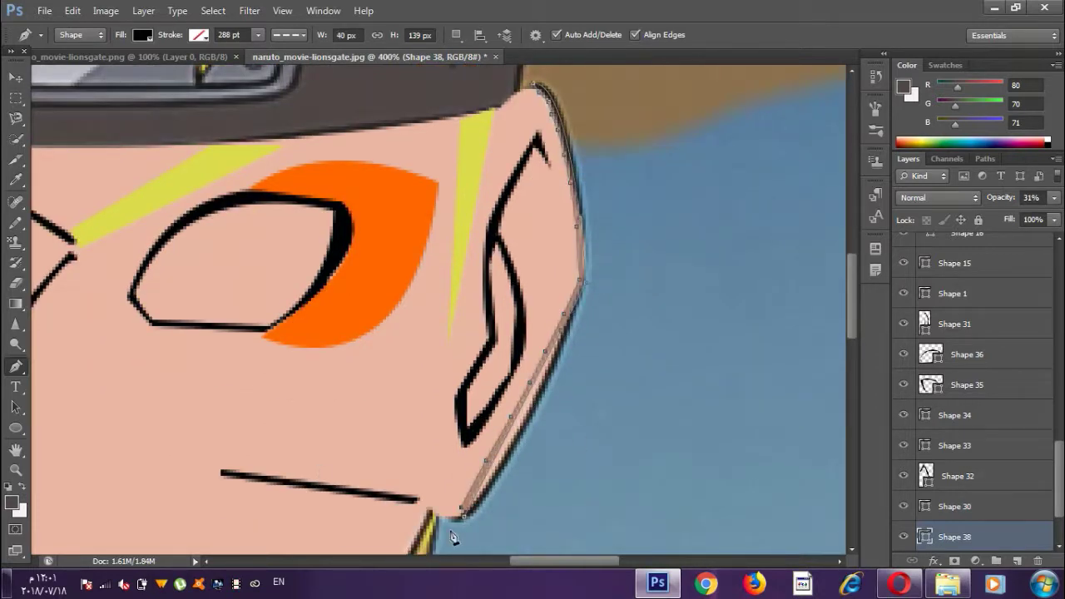
click(1061, 198)
drag(1011, 218, 1059, 218)
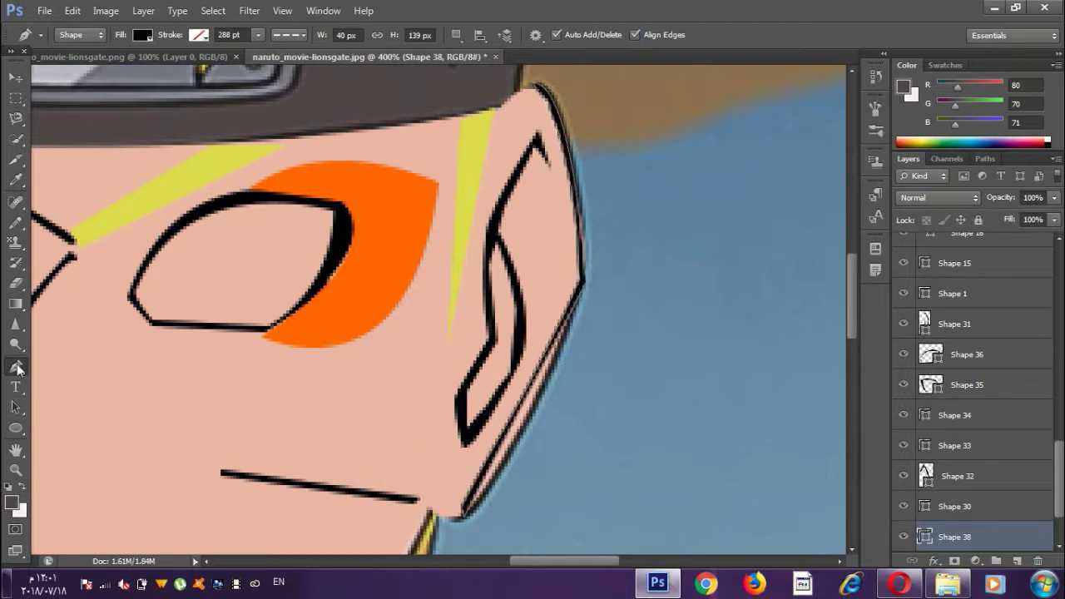
Step: Curve the lower segment with the Convert Point Tool and zoom back out
right_click(15, 366)
click(75, 437)
drag(488, 511, 539, 404)
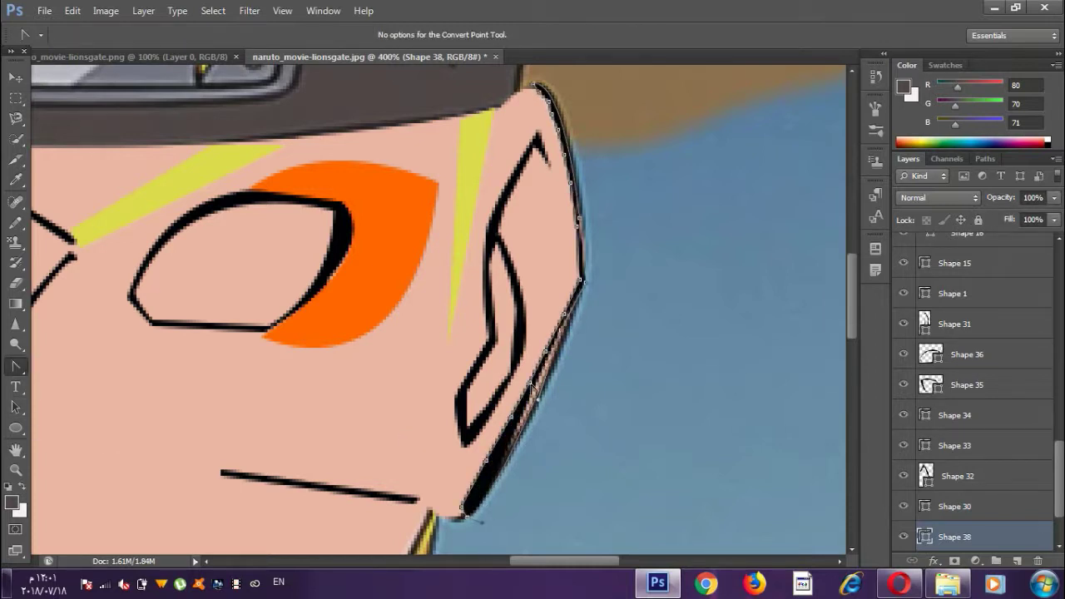
right_click(15, 366)
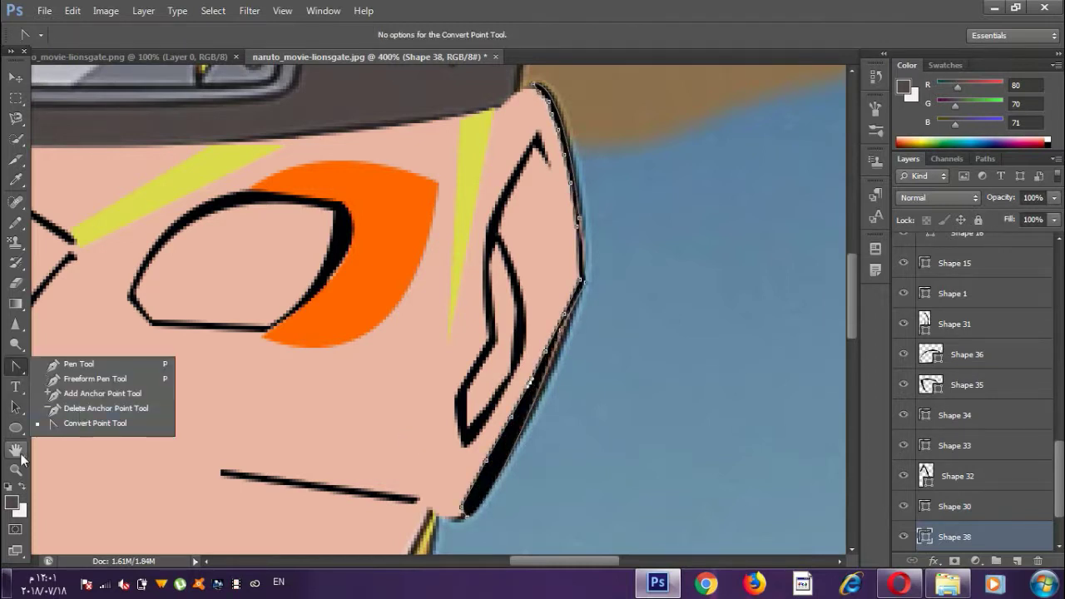
click(15, 450)
right_click(10, 449)
click(15, 367)
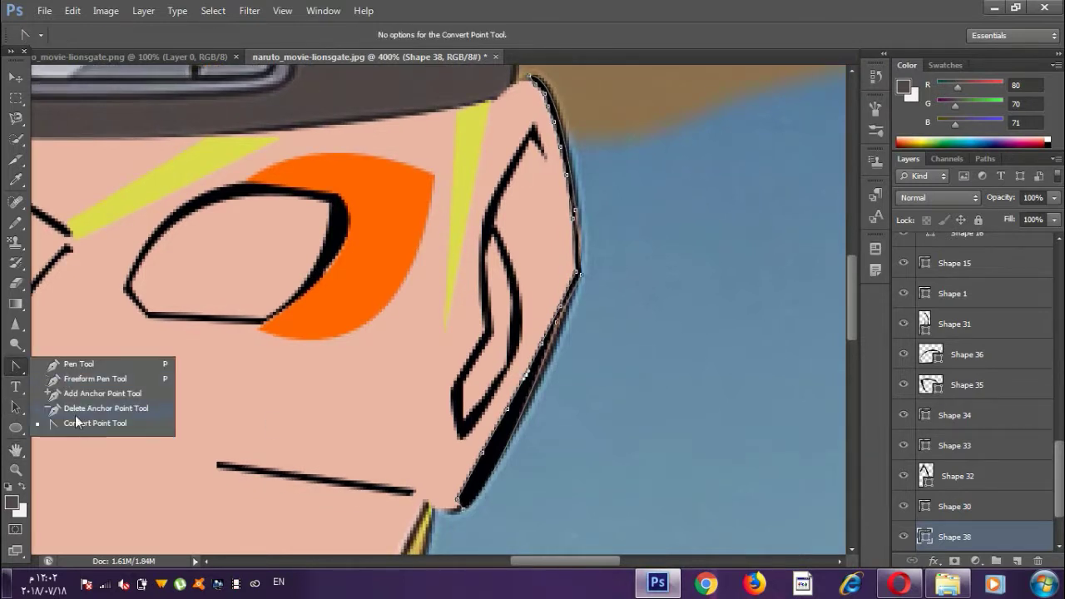
click(577, 404)
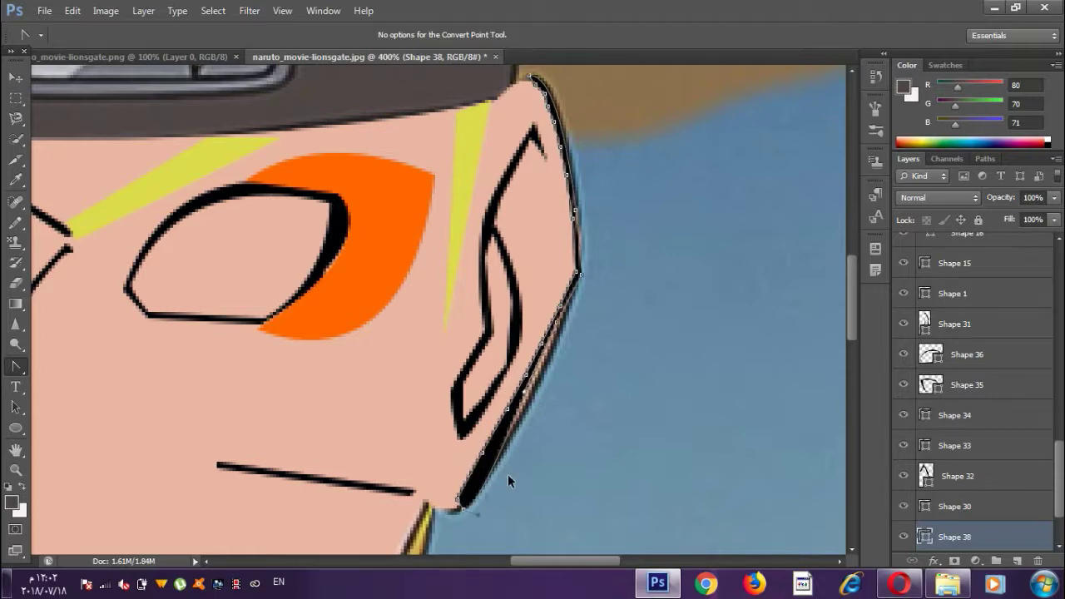
click(647, 487)
key(z)
key(ctrl+1)
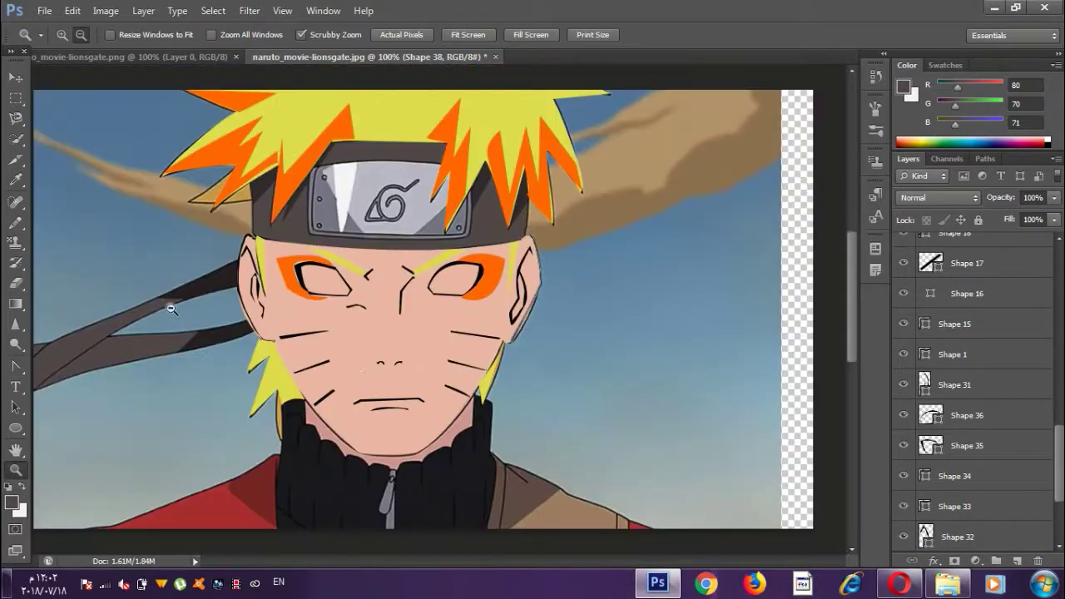
Step: Quick-select the metal forehead plate on the original photo layer
drag(1061, 475, 1061, 516)
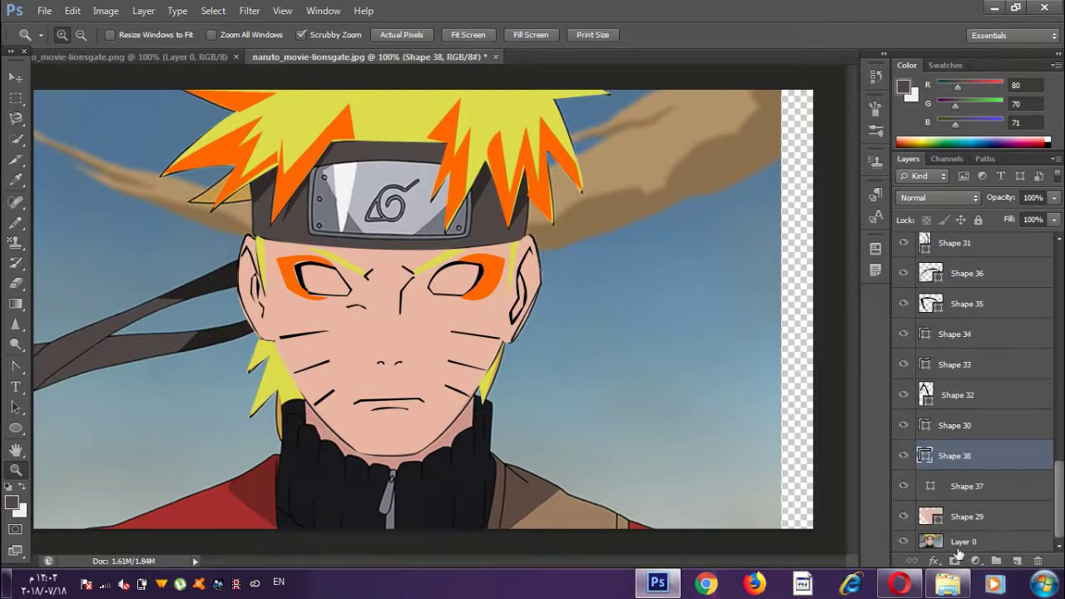
click(959, 542)
key(w)
drag(402, 181, 460, 214)
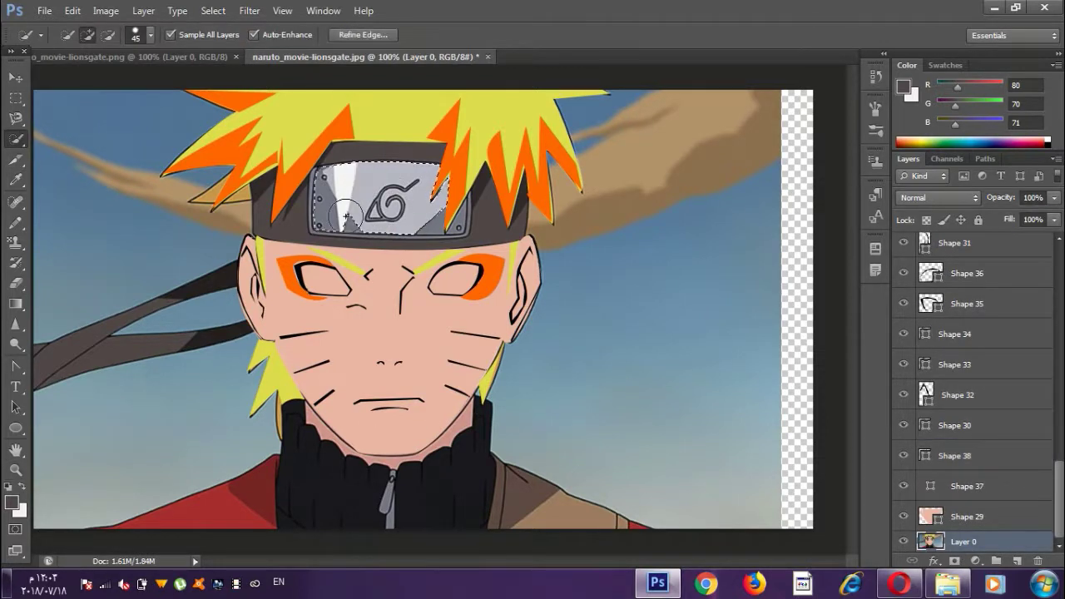
key(bracketleft)
key(bracketleft)
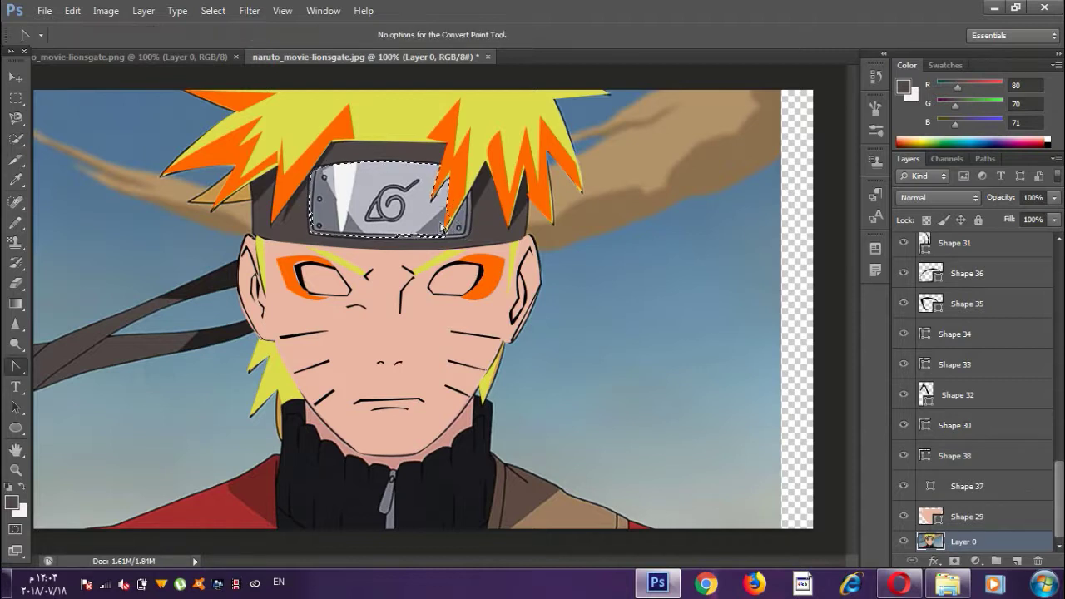
mouse_move(462, 221)
mouse_down()
mouse_move(449, 150)
mouse_move(462, 169)
mouse_up()
drag(448, 125, 448, 217)
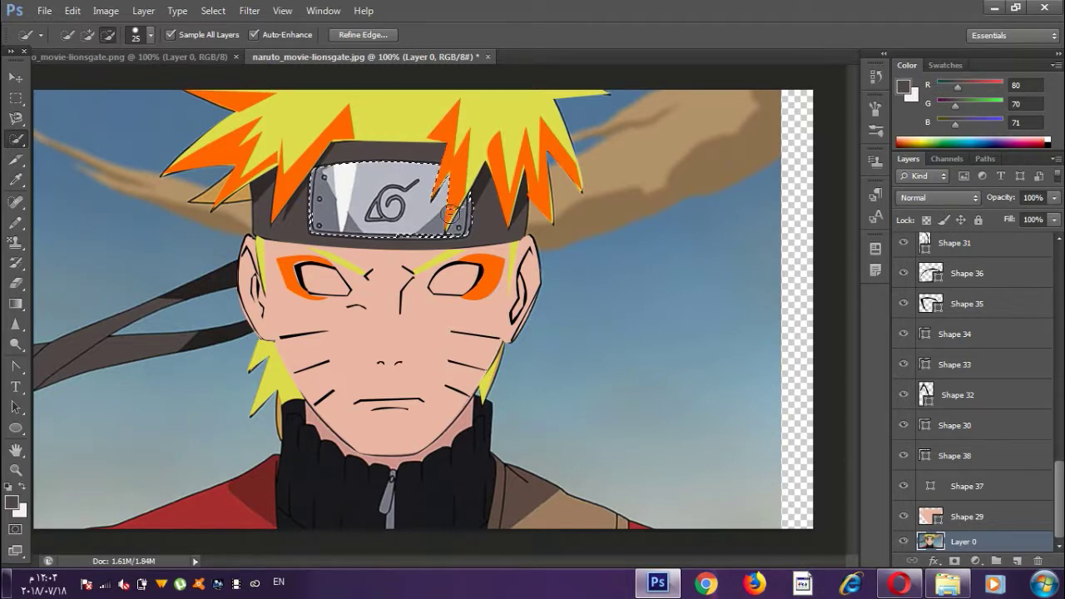
key(bracketleft)
key(bracketleft)
key(bracketleft)
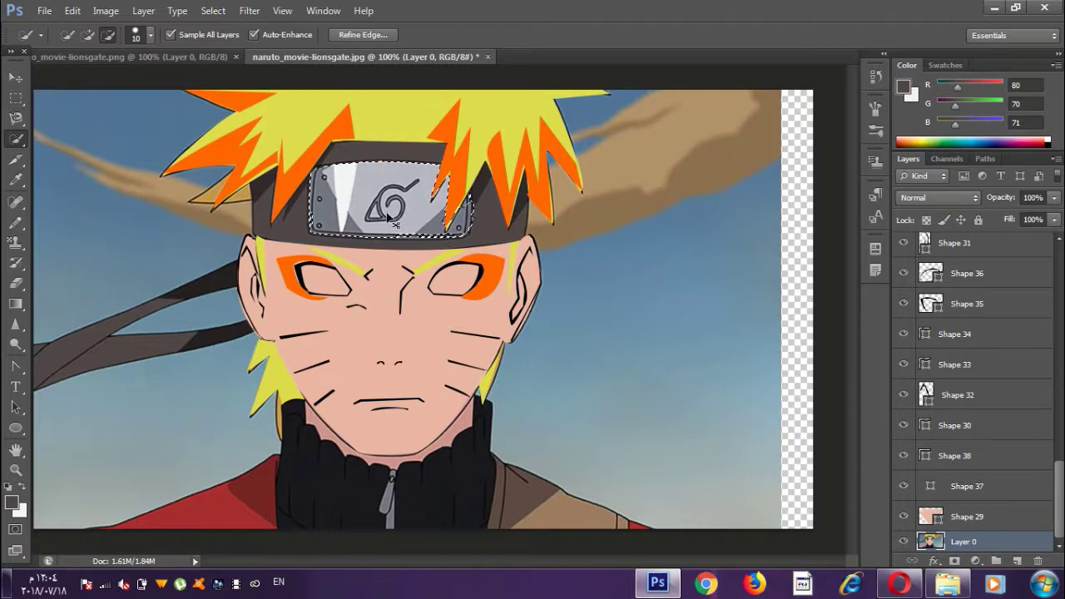
Step: Copy the plate onto Layer 1, hide the photo and fill the headband dark grey
key(v)
key(ctrl+j)
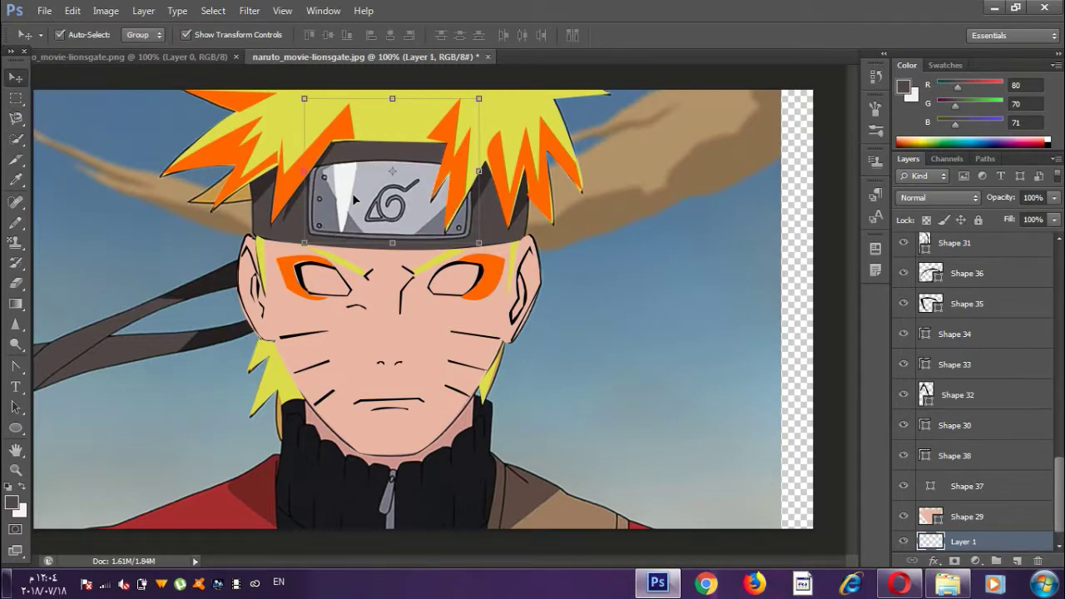
scroll(974, 416, down, 1)
click(903, 542)
click(965, 466)
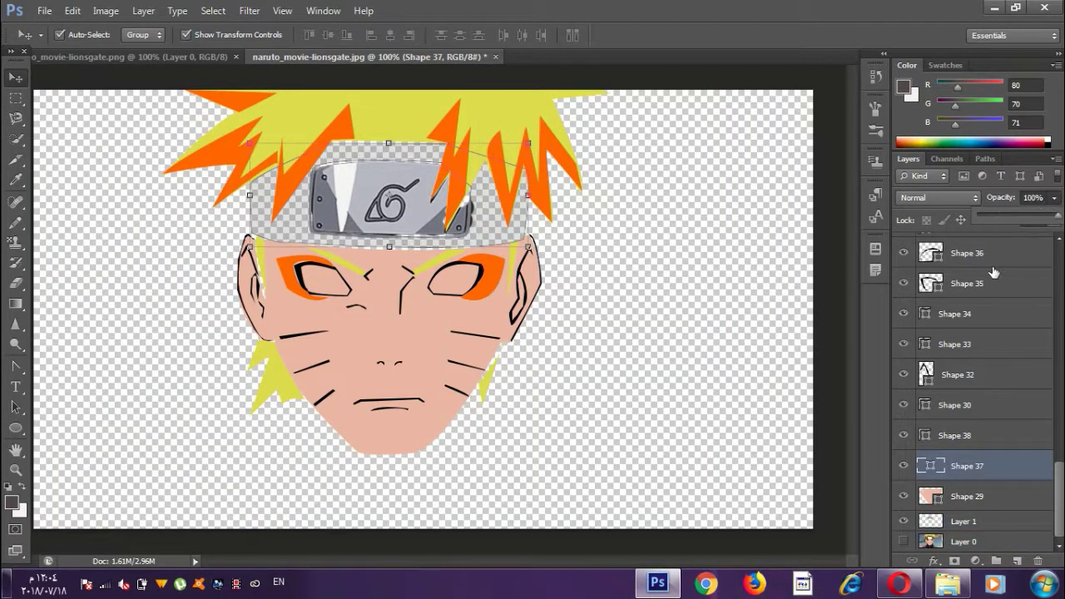
key(alt+BackSpace)
Step: Remove the original picture layer and add a new empty Layer 2
right_click(965, 545)
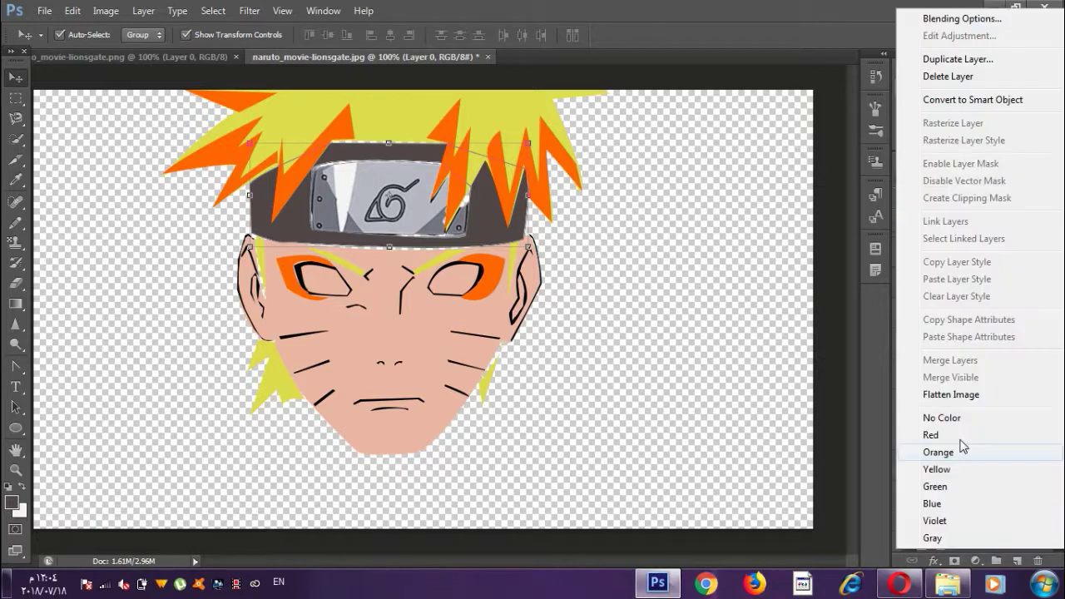
click(956, 76)
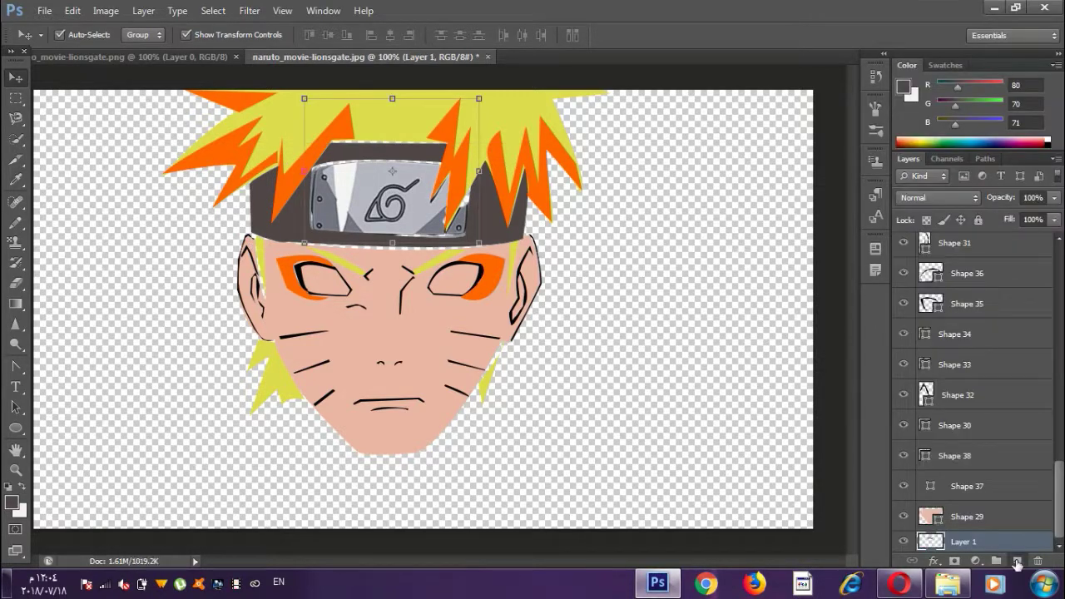
click(1018, 562)
click(16, 304)
Step: Sample the hair yellow, adjust it to ffcc33 and bucket-fill Layer 2
right_click(16, 304)
click(83, 321)
key(i)
click(374, 126)
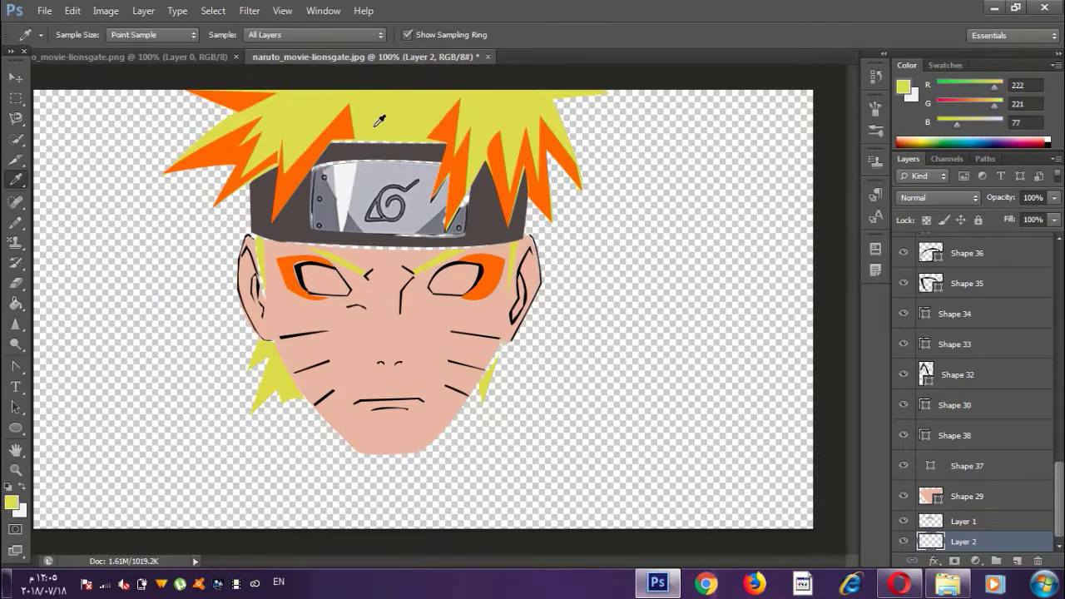
click(16, 304)
click(11, 503)
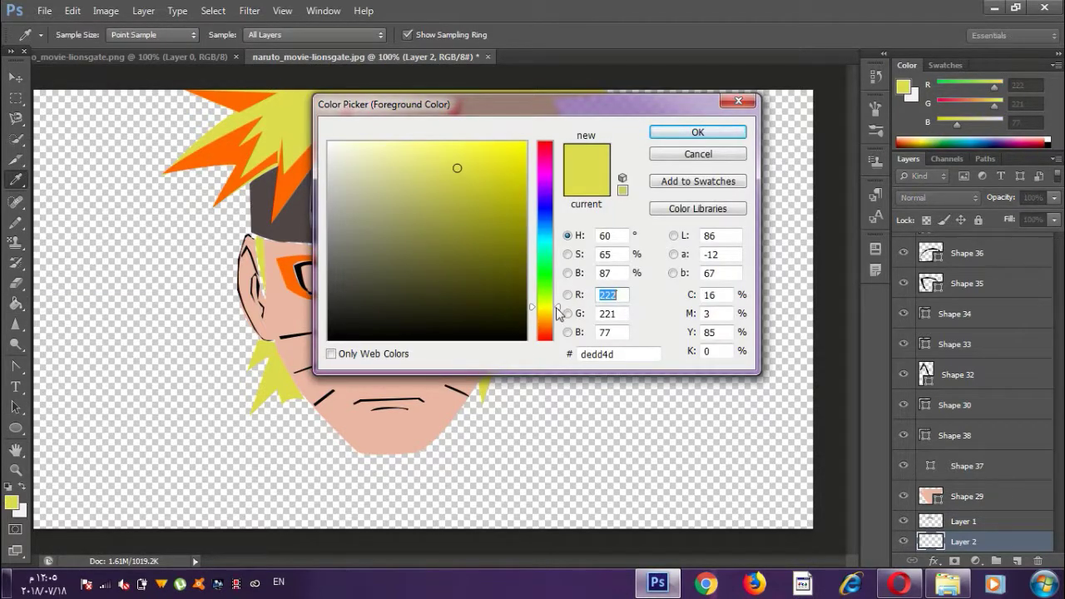
drag(557, 312, 542, 323)
click(489, 148)
click(698, 131)
click(603, 331)
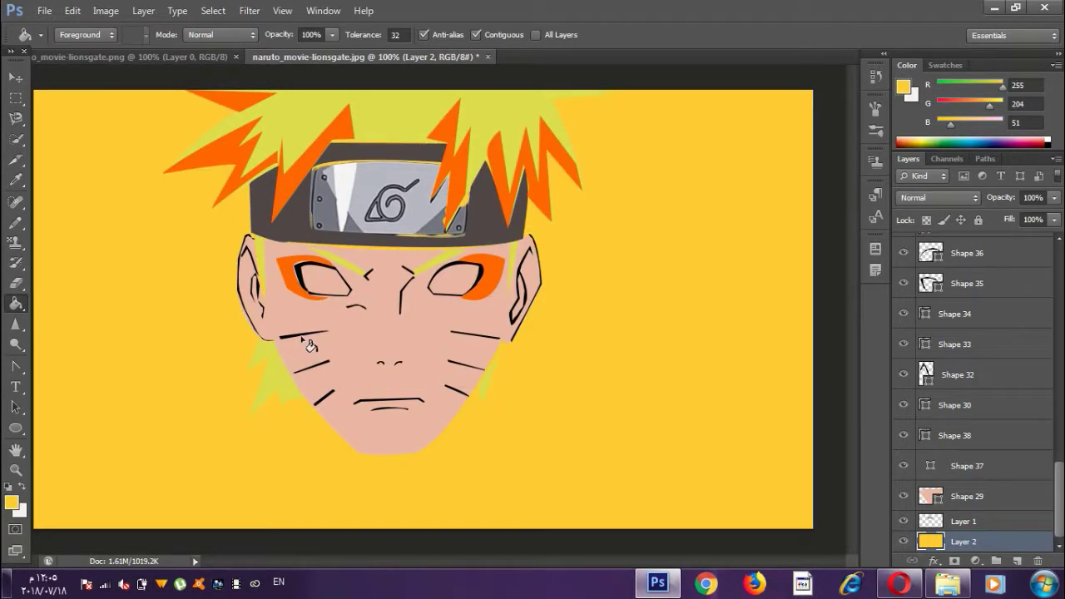
Step: Select every layer from Layer 2 upward and merge them into Shape 14
drag(965, 520, 955, 288)
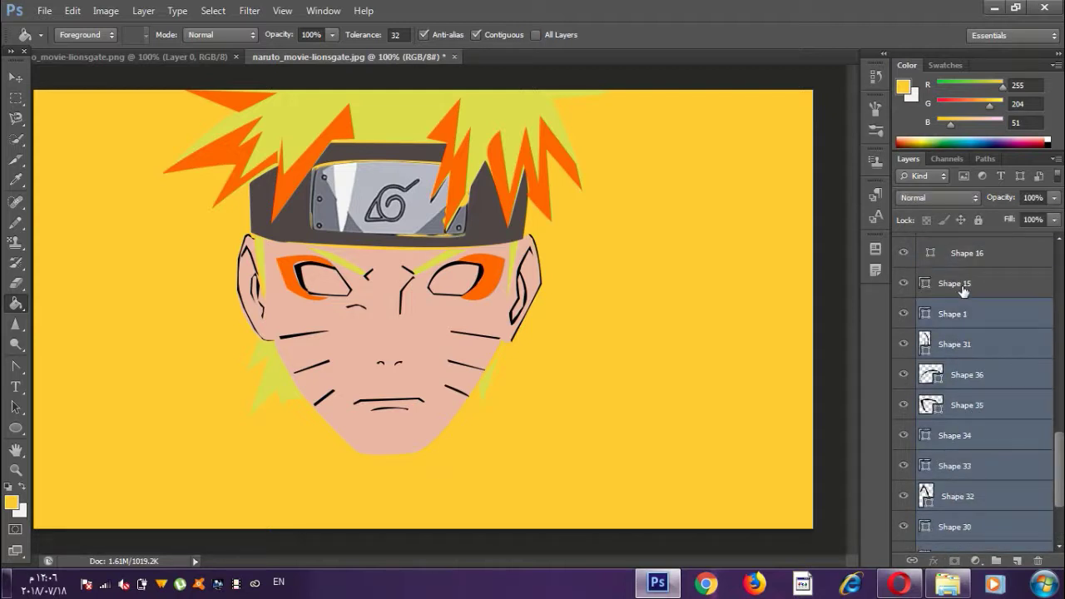
mouse_move(956, 288)
mouse_down()
mouse_move(945, 291)
mouse_move(957, 284)
mouse_up()
key(Return)
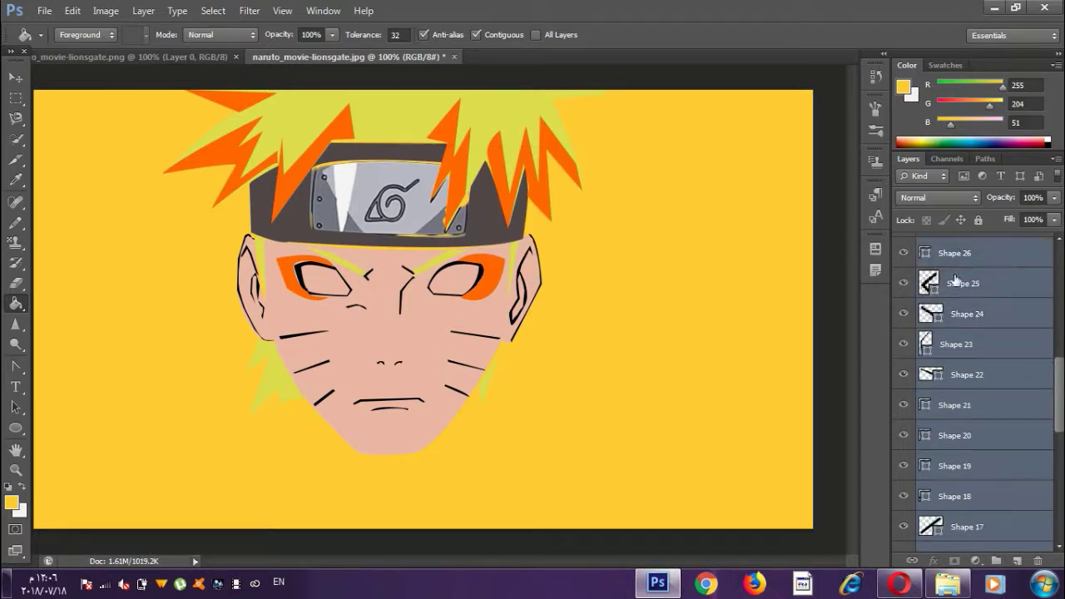
mouse_move(957, 284)
mouse_down()
mouse_move(948, 258)
mouse_move(975, 309)
mouse_up()
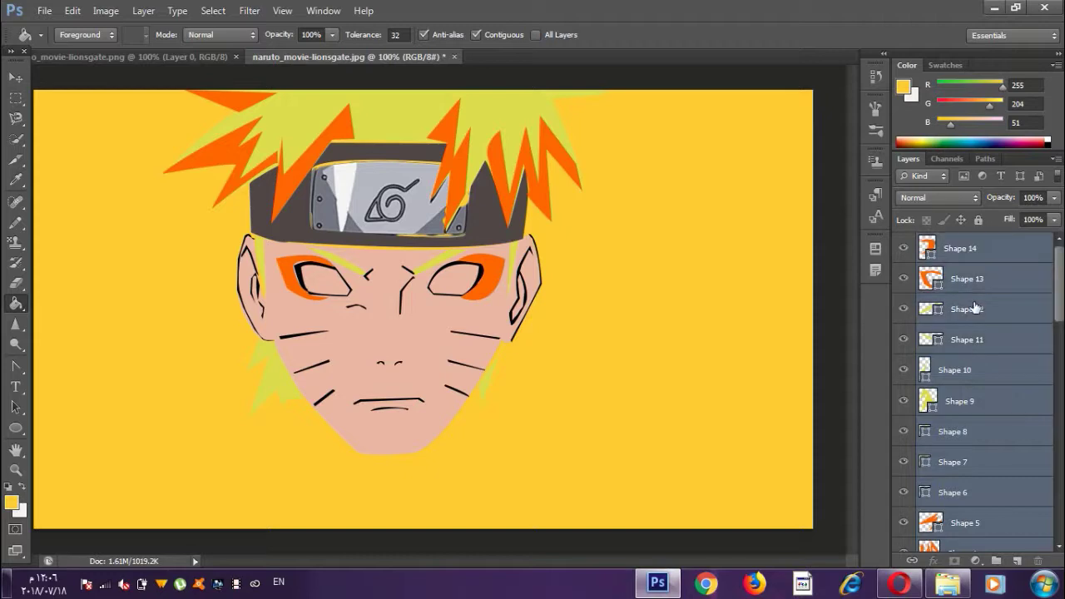
click(15, 78)
key(ctrl+e)
Step: Create a new Untitled-2 document, entering 4000 and 300 as size values
click(45, 11)
click(52, 12)
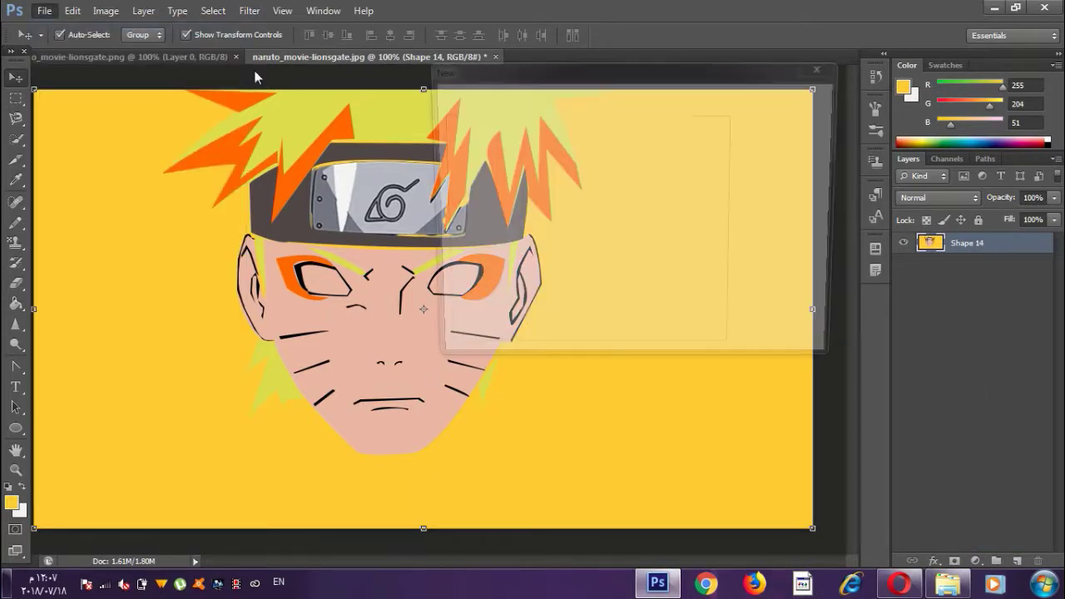
click(795, 101)
click(45, 10)
click(60, 43)
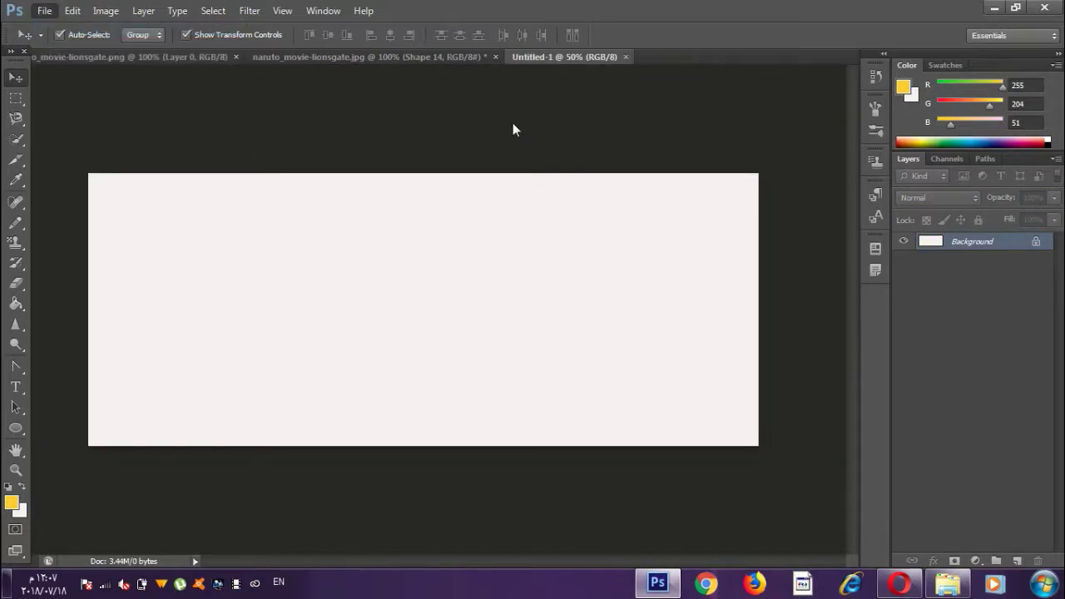
double_click(566, 165)
text(4000)
text(2000)
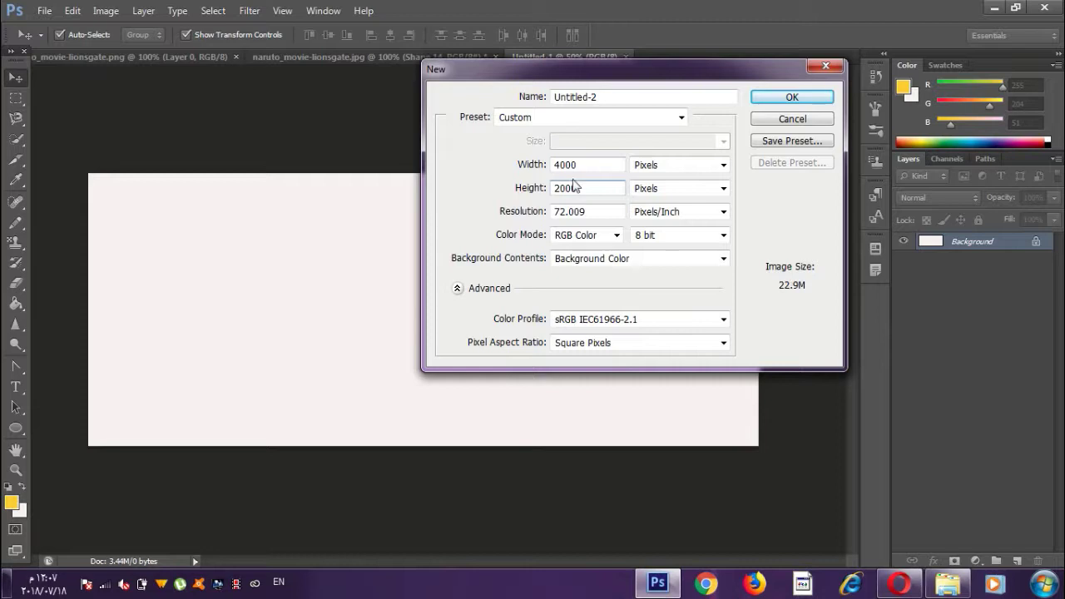
double_click(566, 165)
text(300)
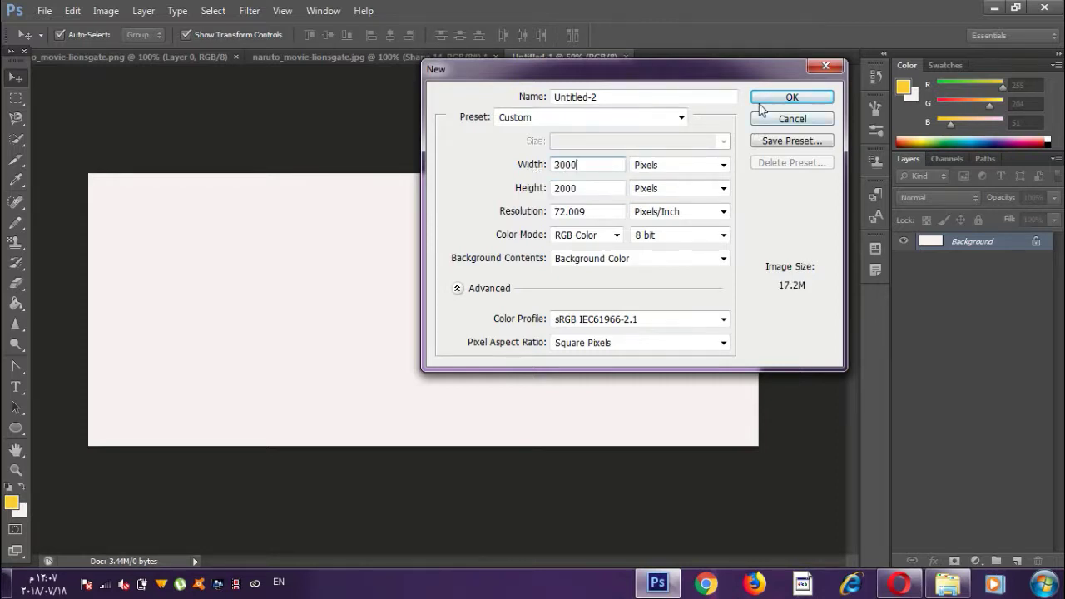
click(759, 103)
Step: Paste the merged artwork and Free Transform it to cover most of the canvas
key(ctrl+v)
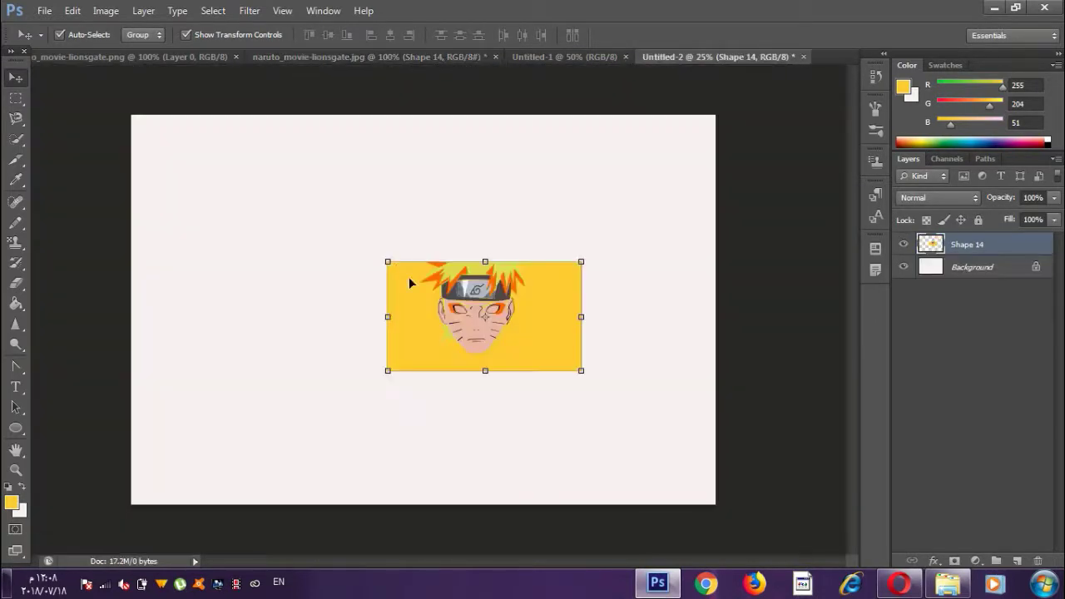
drag(388, 261, 204, 115)
drag(393, 372, 394, 504)
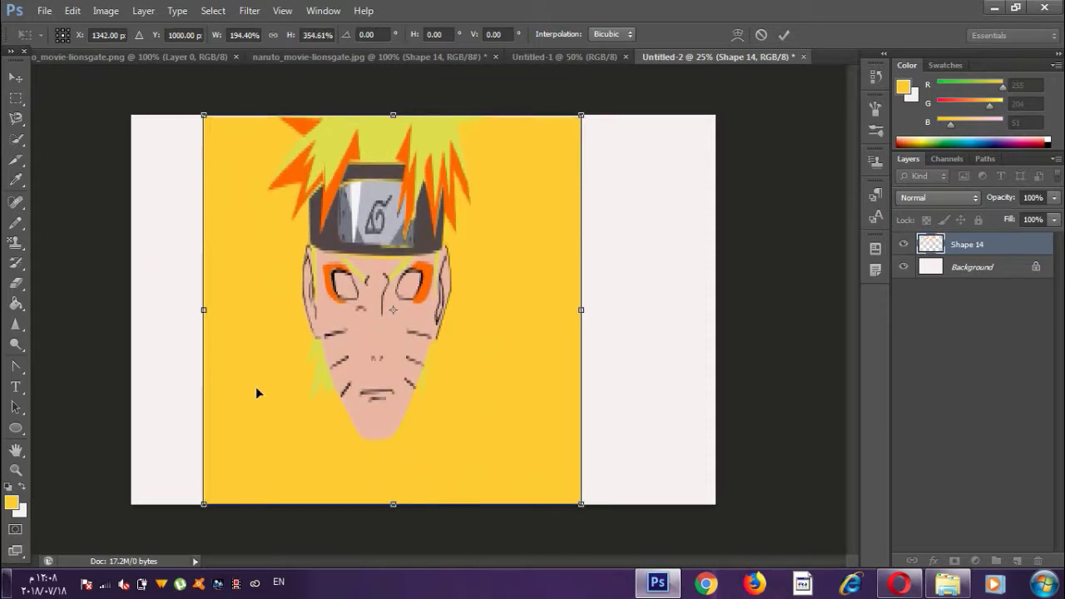
drag(204, 310, 131, 309)
drag(581, 310, 742, 308)
drag(437, 484, 435, 471)
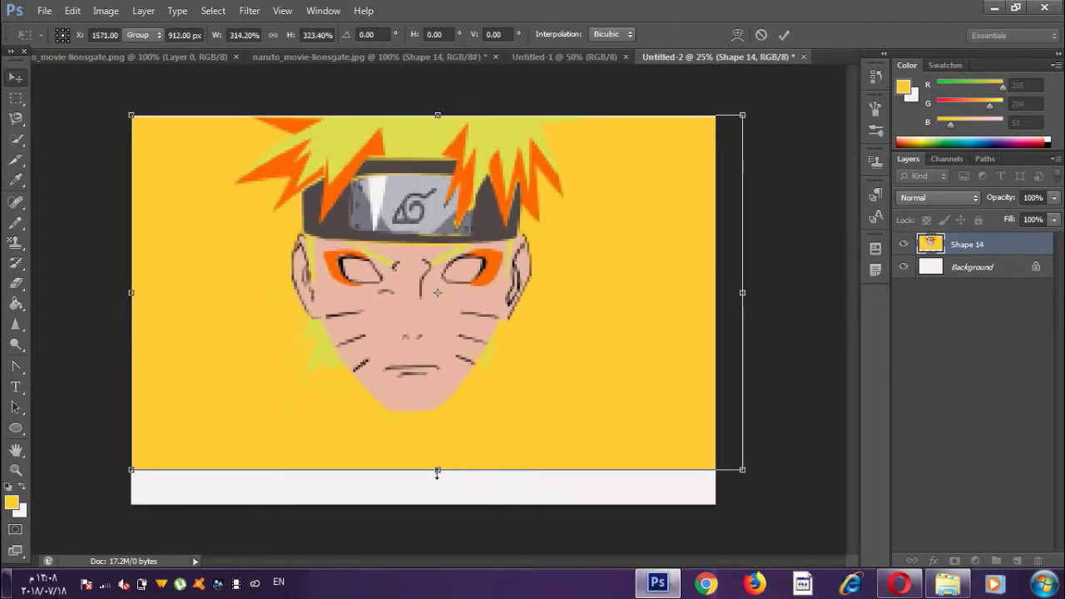
key(Return)
Step: Convert the Background into the editable Layer 0
double_click(982, 267)
click(537, 193)
click(16, 304)
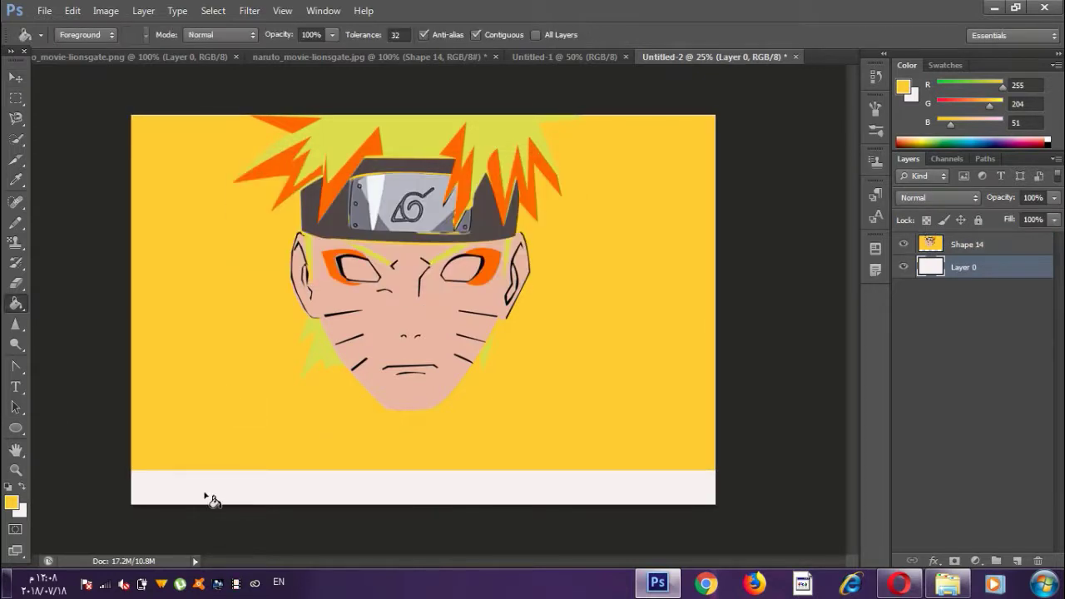
Step: Fill the white bottom strip yellow and type the title NARUTO below the face
click(215, 495)
click(15, 387)
drag(260, 390, 606, 470)
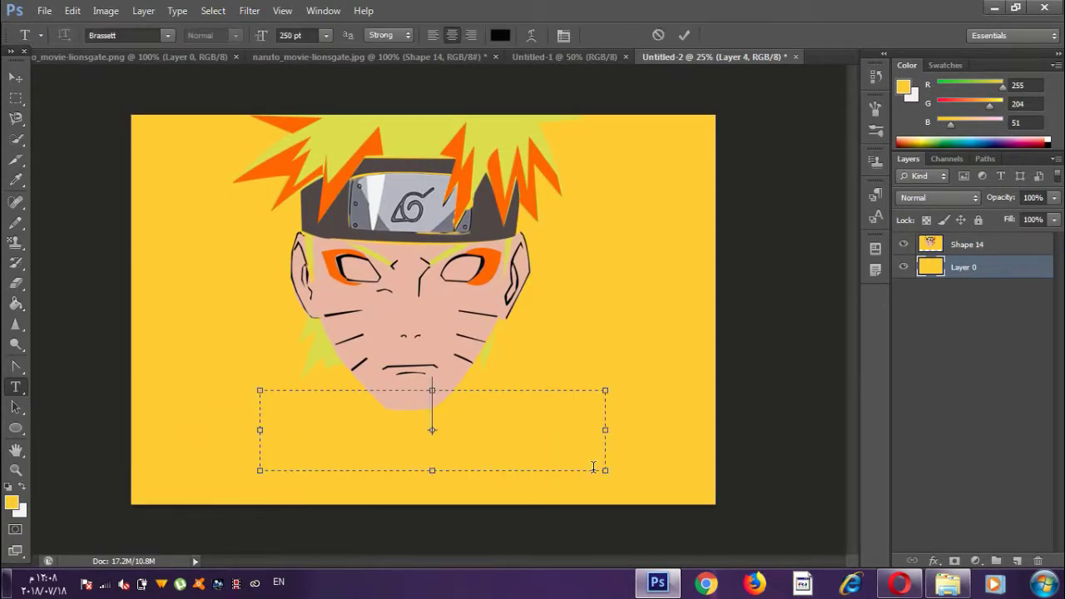
text(NARUTO)
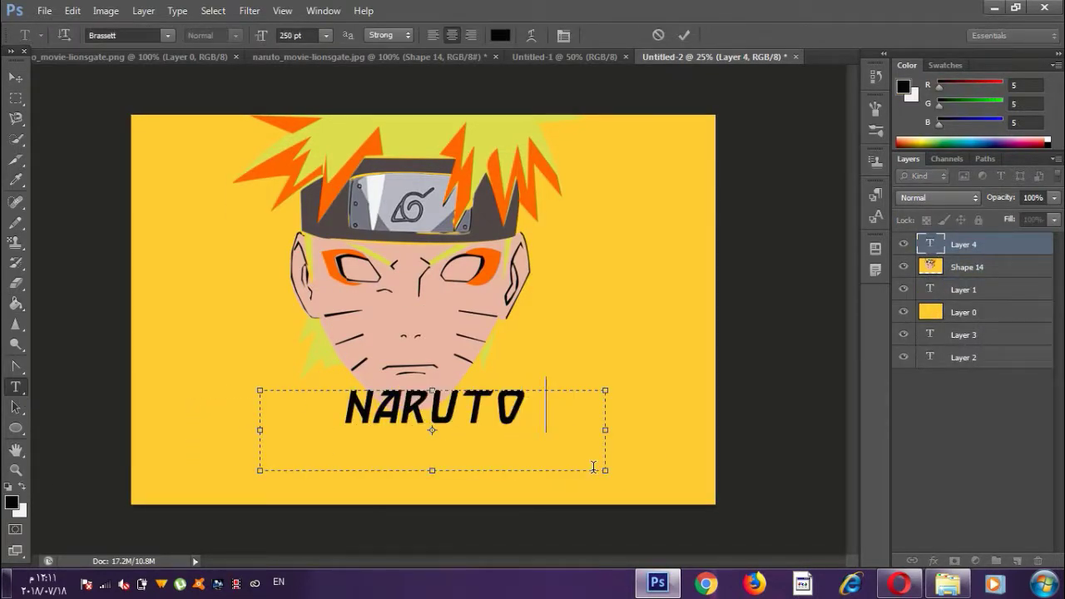
drag(255, 395, 207, 379)
click(16, 77)
Step: Reposition the artwork and the NARUTO title, and bring up the title's layer style
mouse_move(262, 404)
mouse_down()
mouse_move(246, 374)
mouse_move(263, 403)
mouse_up()
click(974, 243)
drag(481, 396, 499, 435)
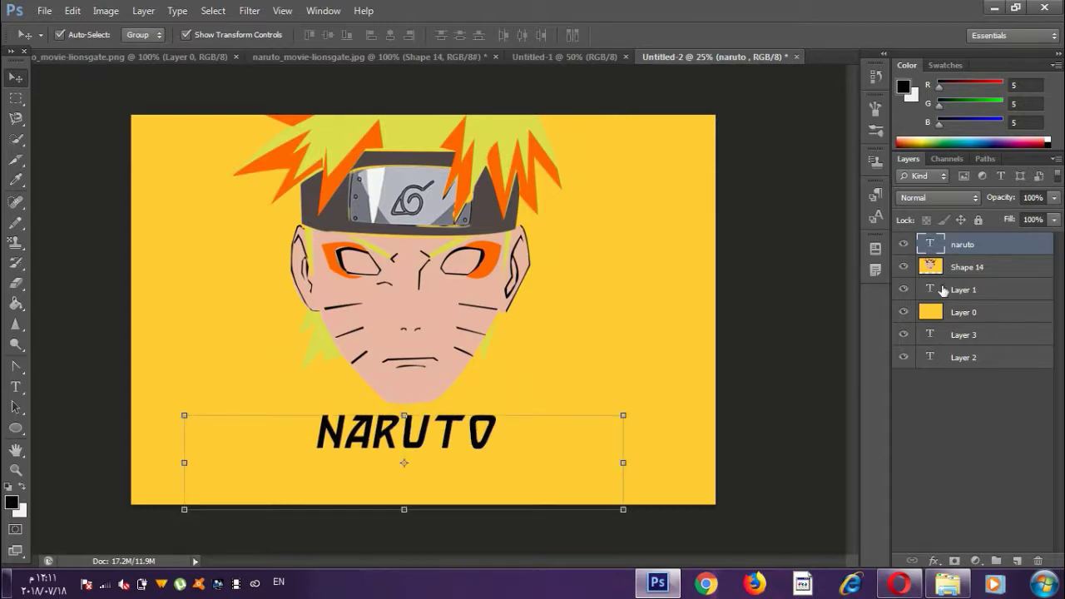
double_click(1003, 242)
Step: Add a thicker pure blue (0000ff) stroke to the NARUTO title
click(494, 272)
click(812, 207)
click(831, 197)
click(514, 273)
click(677, 313)
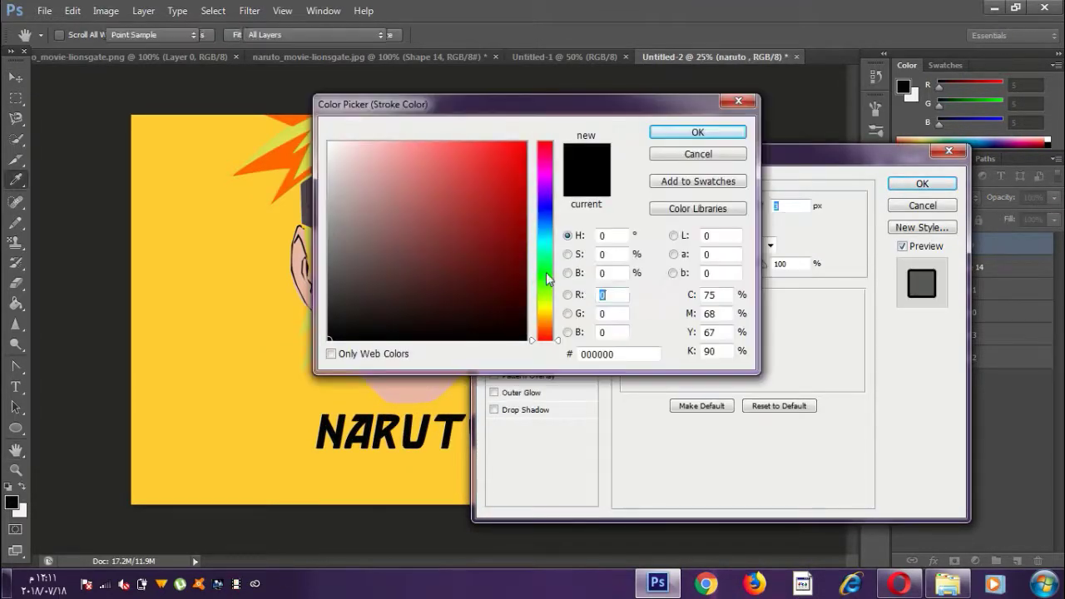
click(545, 208)
click(500, 147)
click(526, 143)
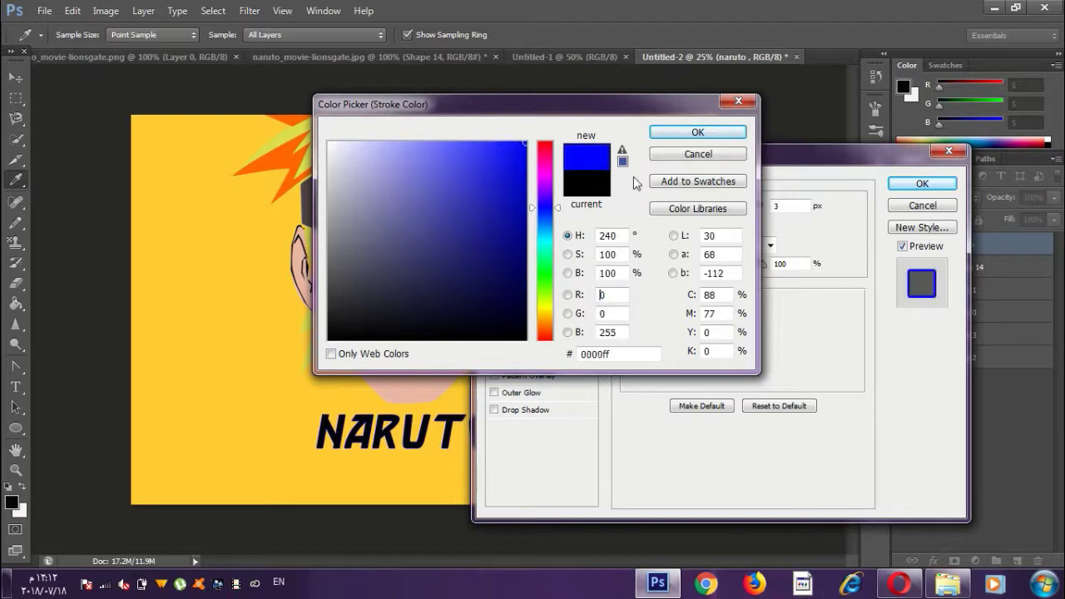
click(697, 132)
mouse_move(689, 204)
mouse_down()
mouse_move(708, 208)
mouse_move(694, 208)
mouse_up()
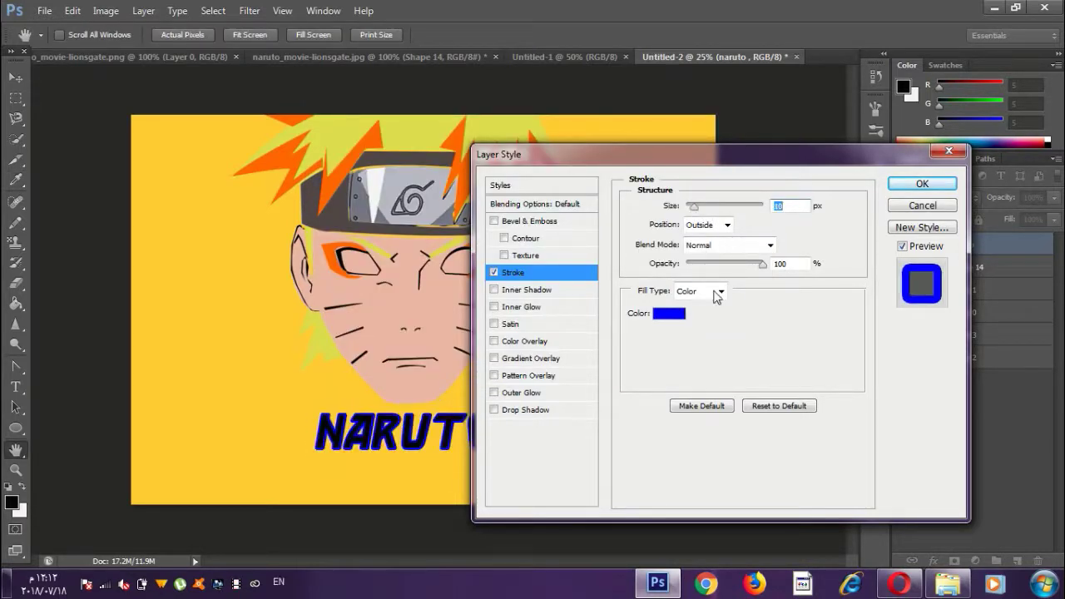
Step: Add a cyan outer glow with Spread 16 to the title
click(535, 398)
click(676, 263)
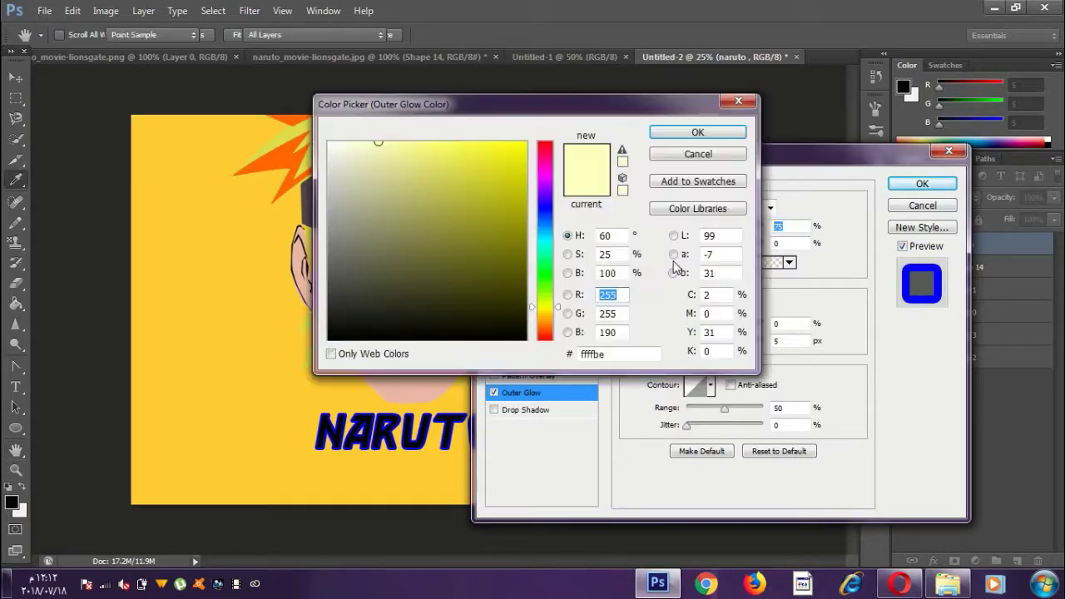
click(544, 239)
click(506, 144)
click(698, 133)
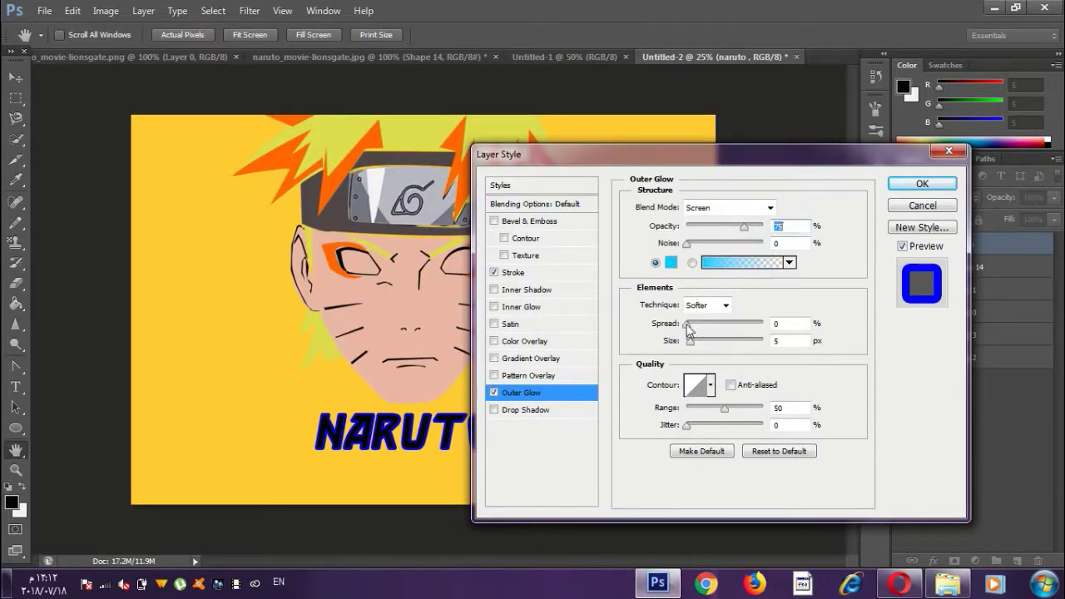
drag(698, 324, 702, 342)
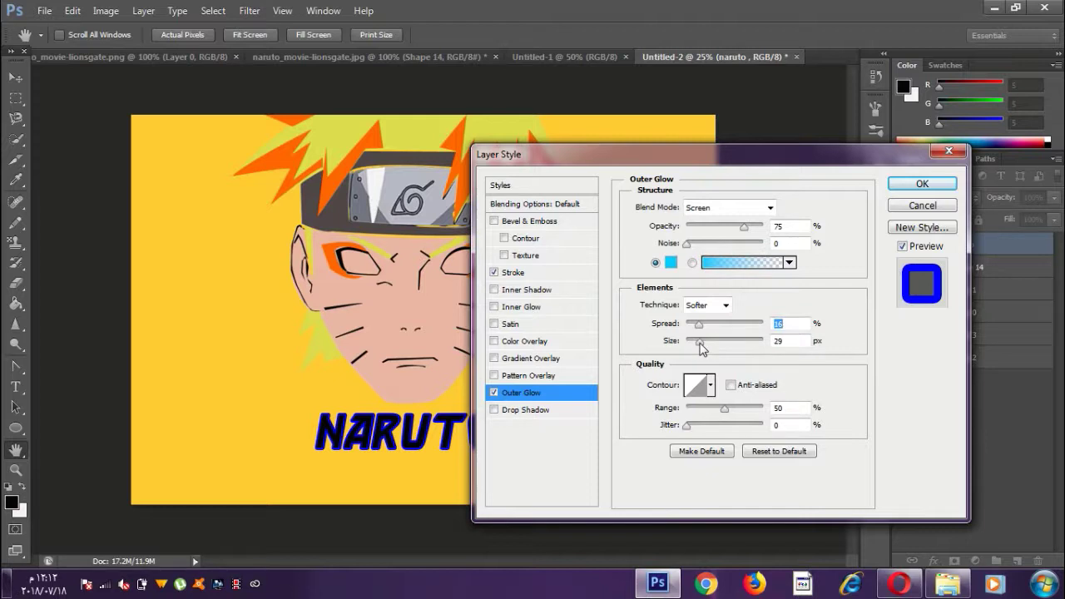
Step: Apply the layer styles and lower the title's fill to 0% for hollow letters
click(920, 184)
click(1055, 220)
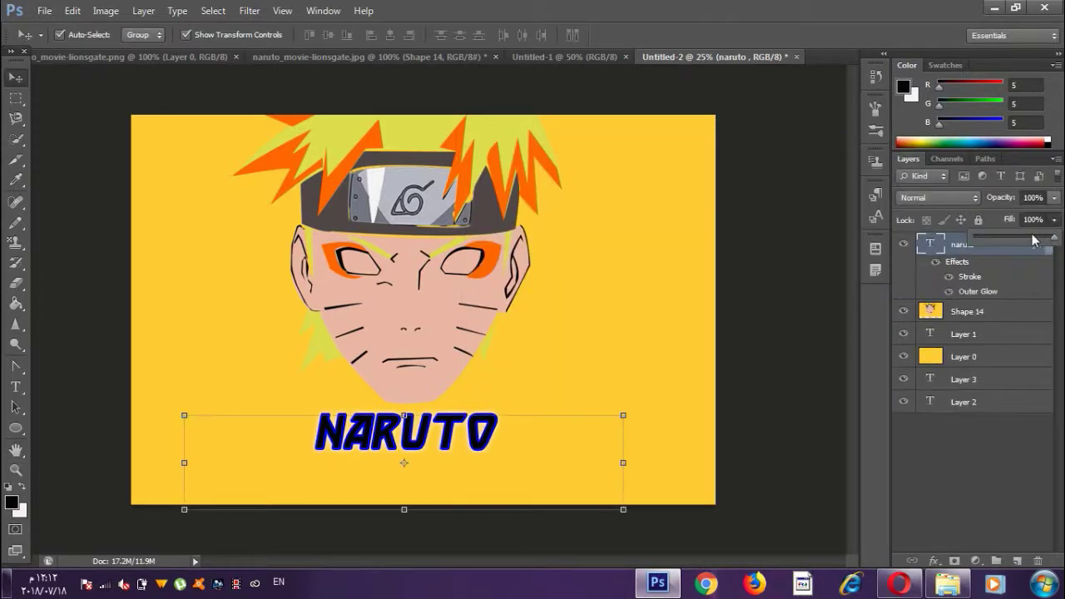
drag(1036, 238, 974, 240)
click(41, 8)
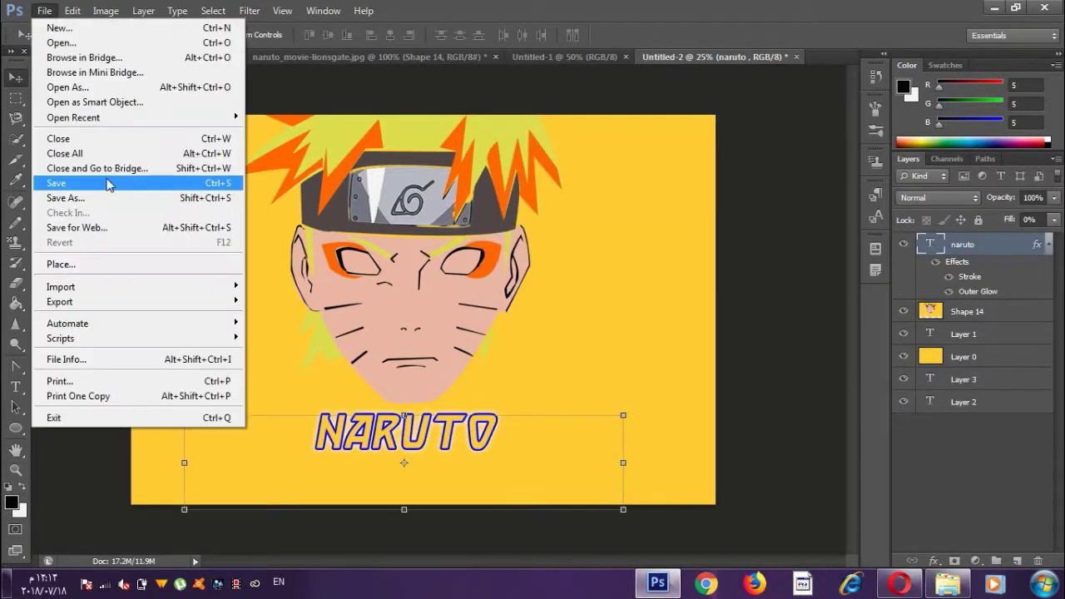